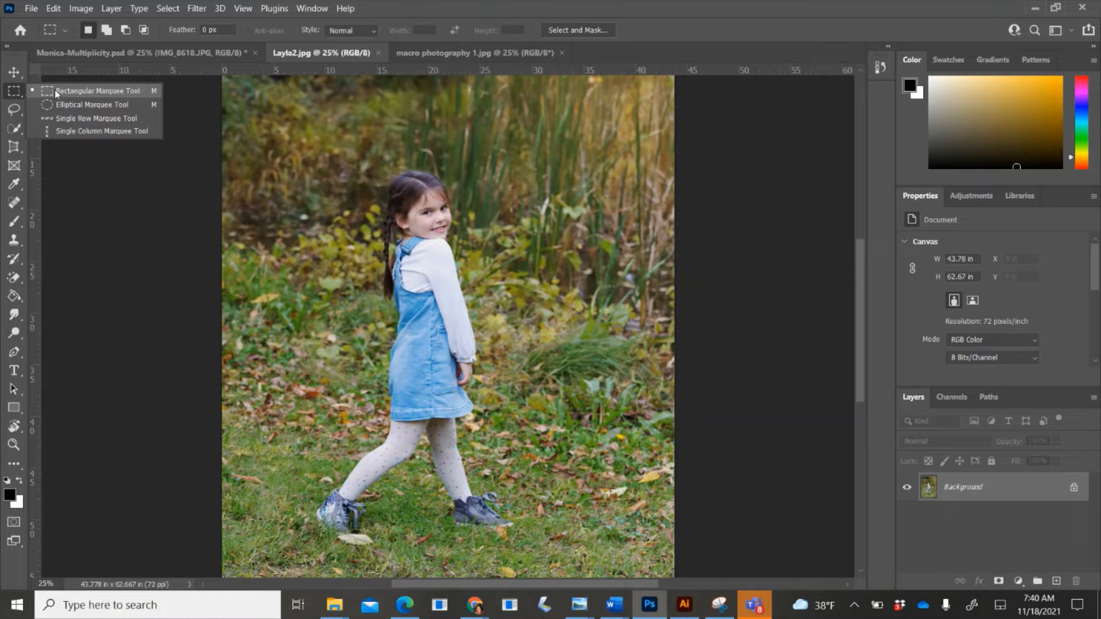
# Step: Select a rectangular area about 17.8 by 25.2 in around the girl's upper body with the Rectangular Marquee Tool
pyautogui.click(54, 89)
pyautogui.moveTo(476, 303); pyautogui.dragTo(515, 390)
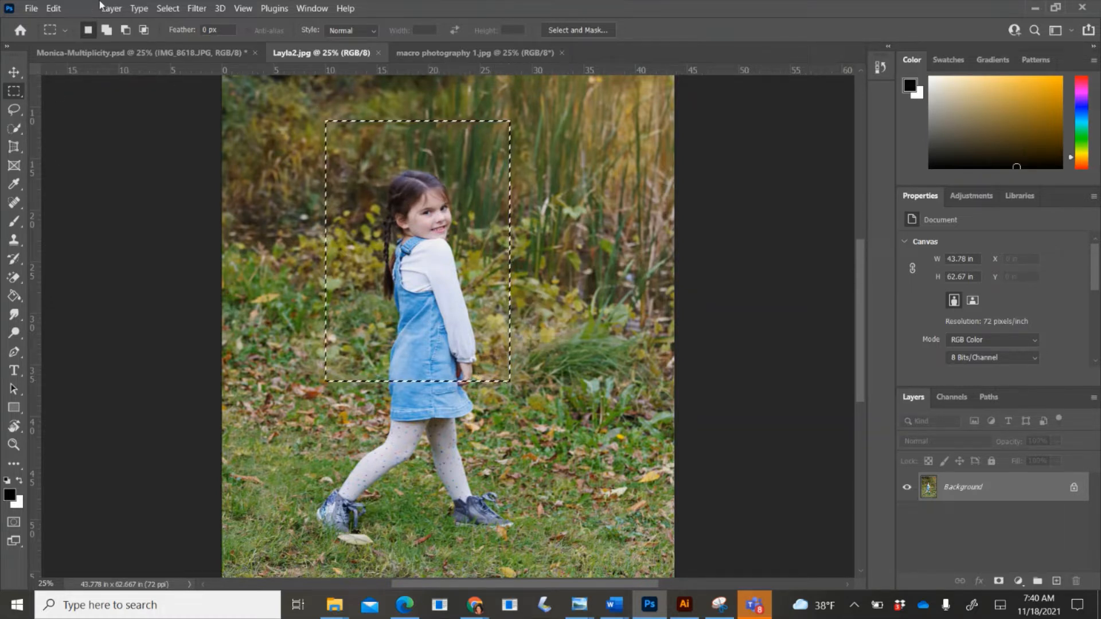
# Step: Try a Hue/Saturation hue shift of -162 on the selected area, and cancel it
pyautogui.click(81, 8)
pyautogui.moveTo(89, 45)
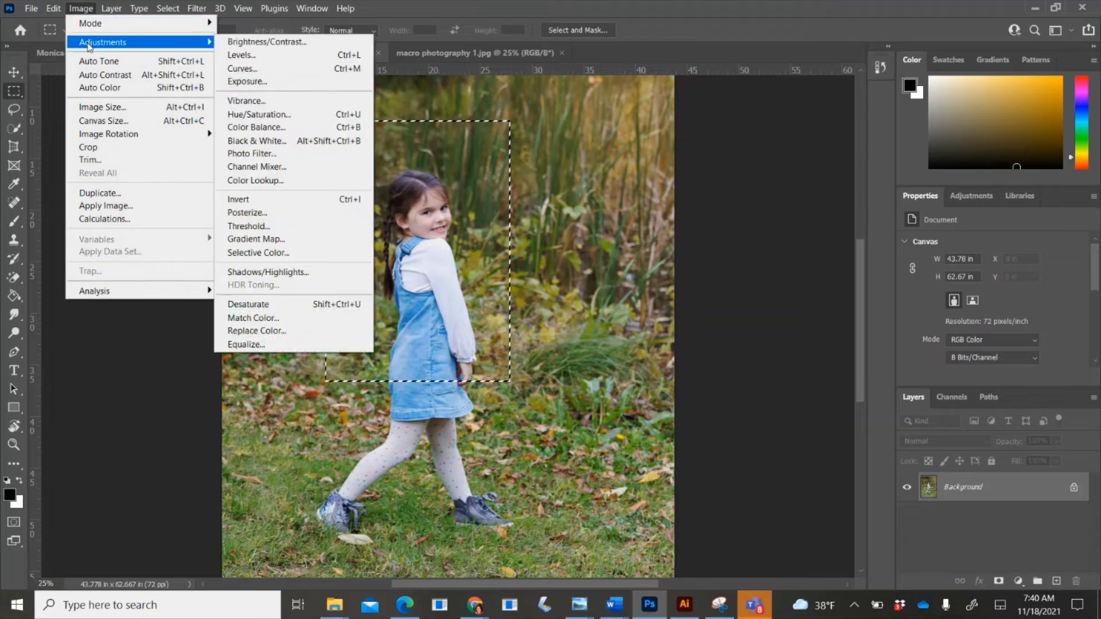
pyautogui.click(332, 114)
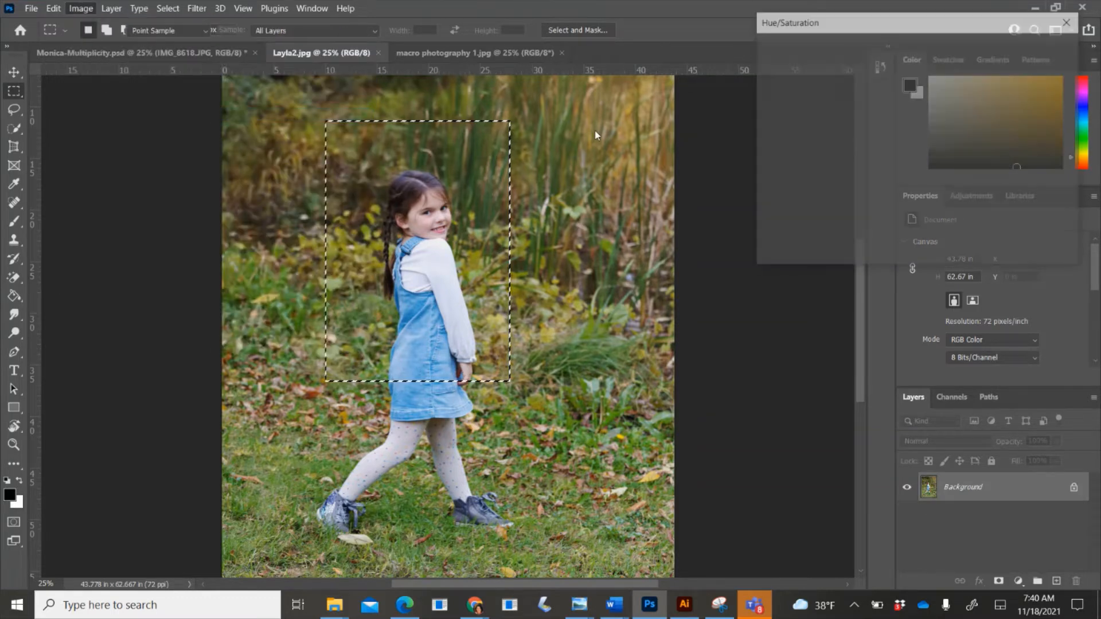
pyautogui.moveTo(883, 120); pyautogui.dragTo(819, 122)
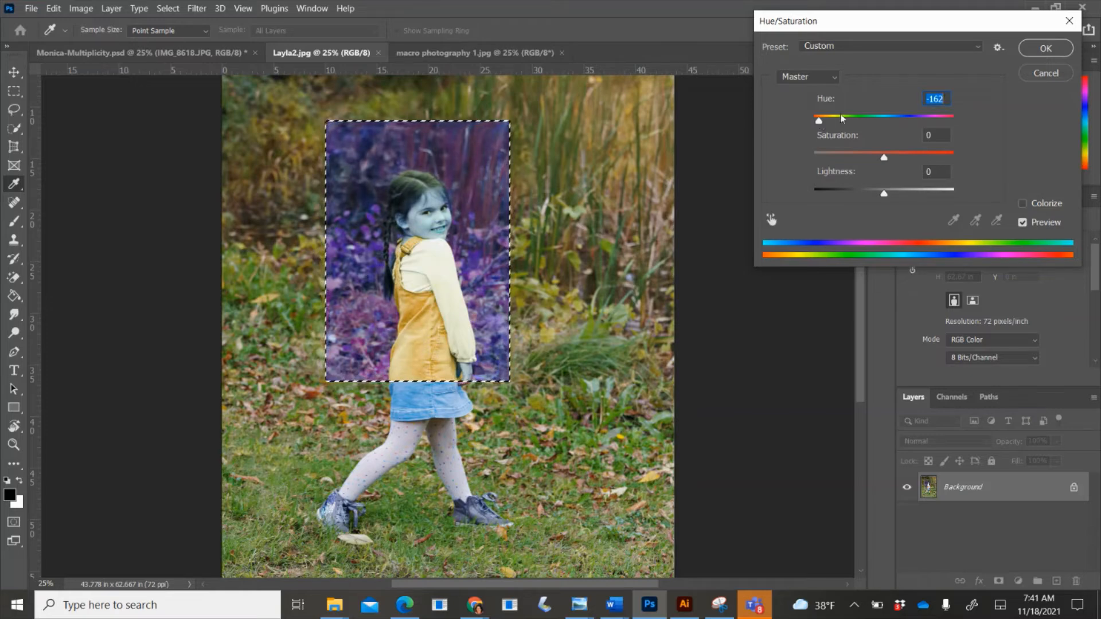
pyautogui.click(1057, 71)
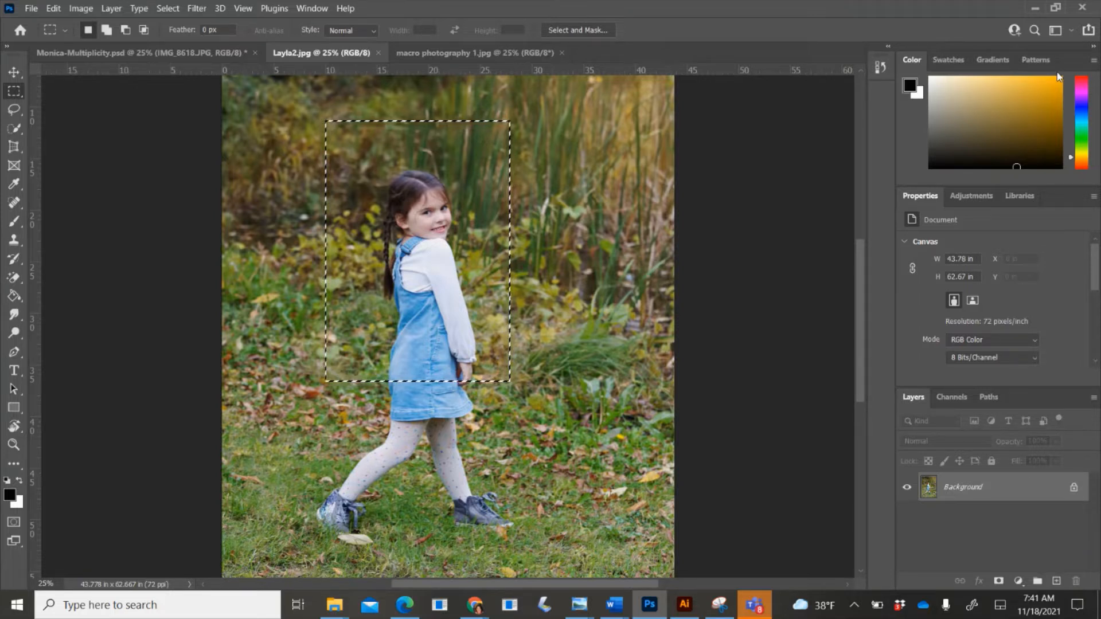
# Step: Copy the selected area to a new layer and toggle layer visibility to inspect the copy separately from the Background
pyautogui.hotkey('ctrl', 'j')
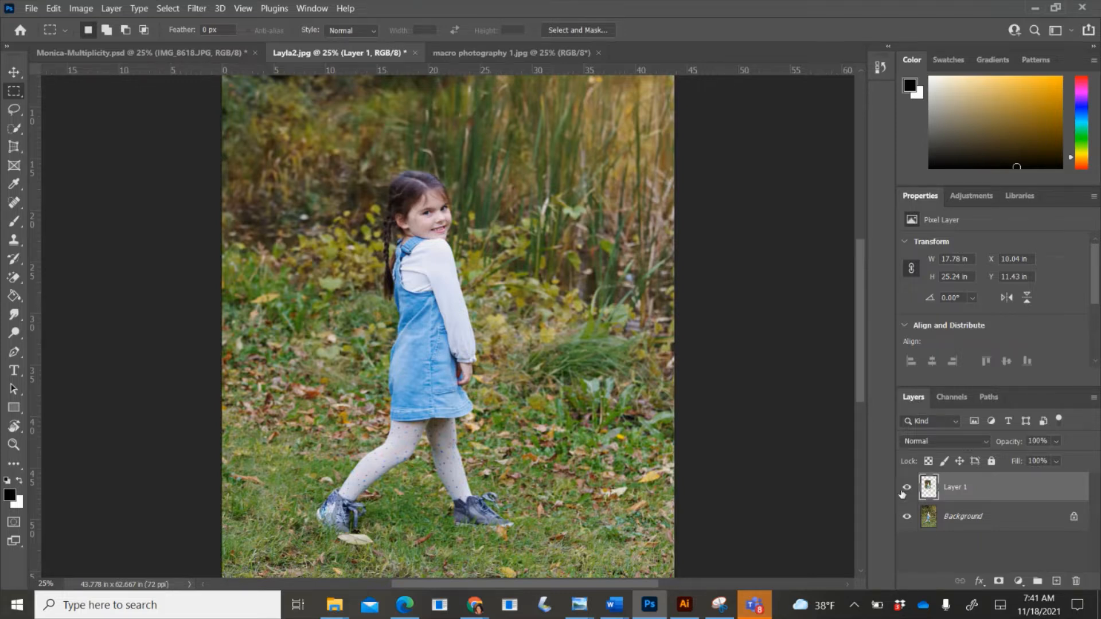
pyautogui.click(907, 518)
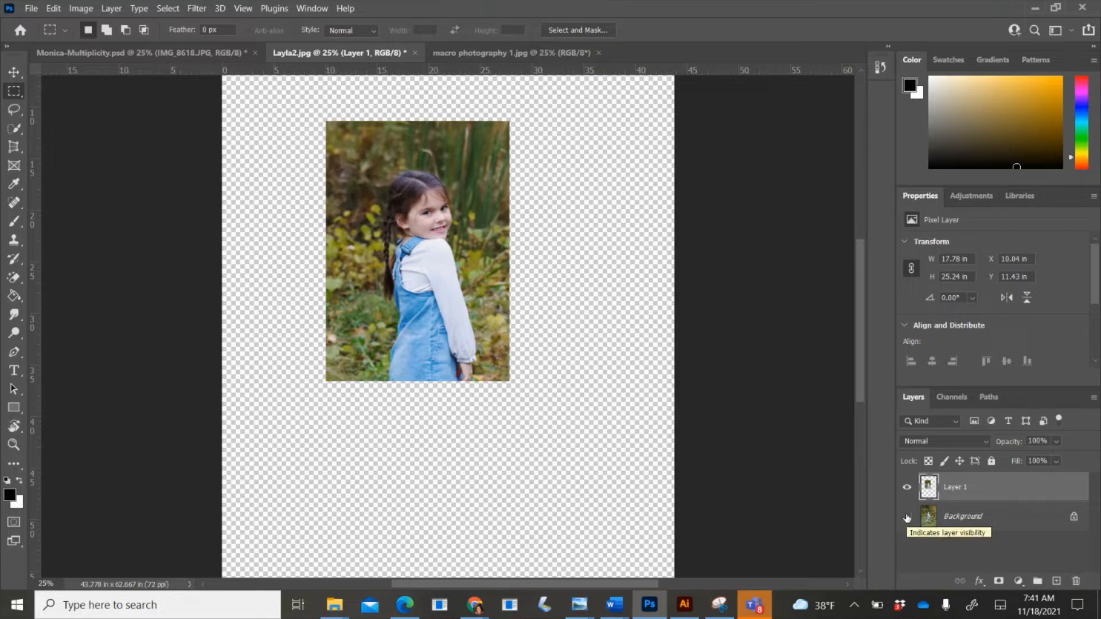
pyautogui.rightClick(906, 518)
pyautogui.click(906, 518)
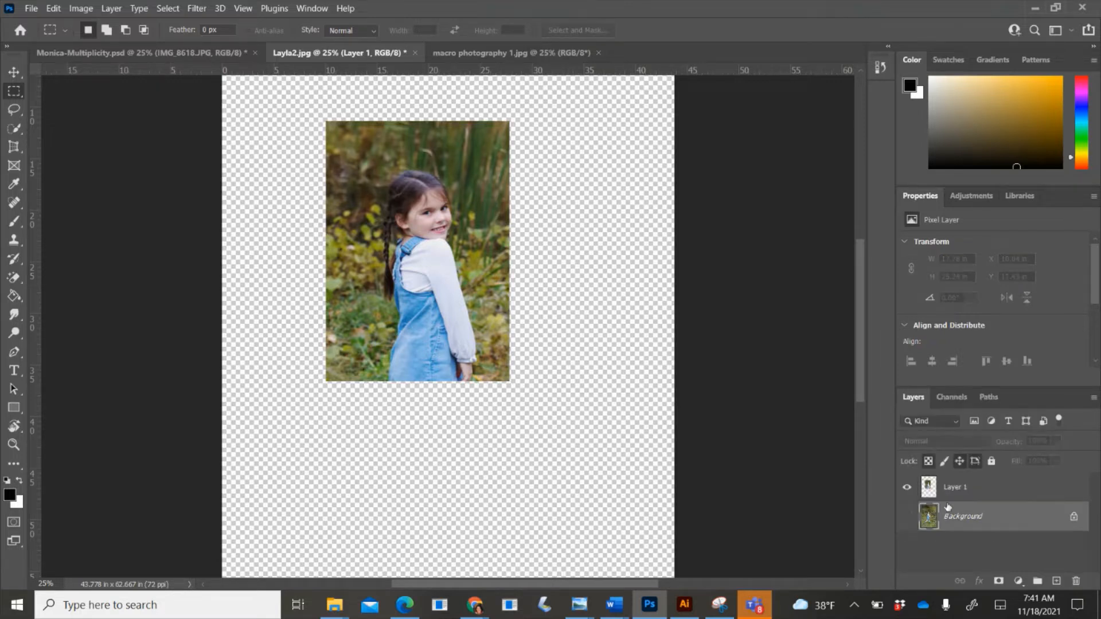
pyautogui.click(906, 487)
pyautogui.click(906, 486)
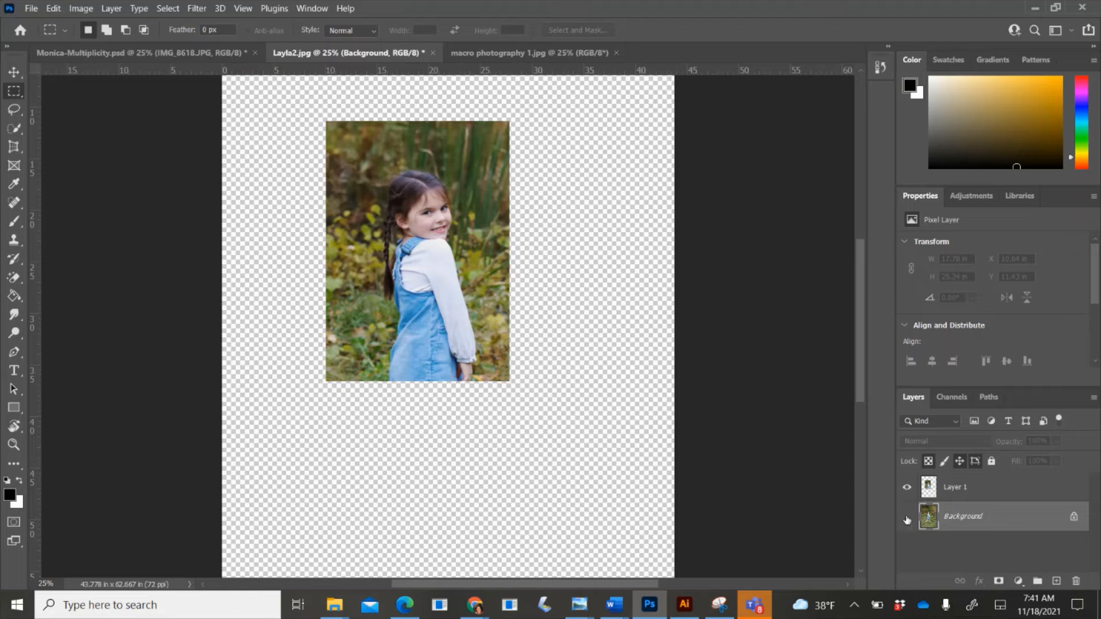
pyautogui.click(907, 518)
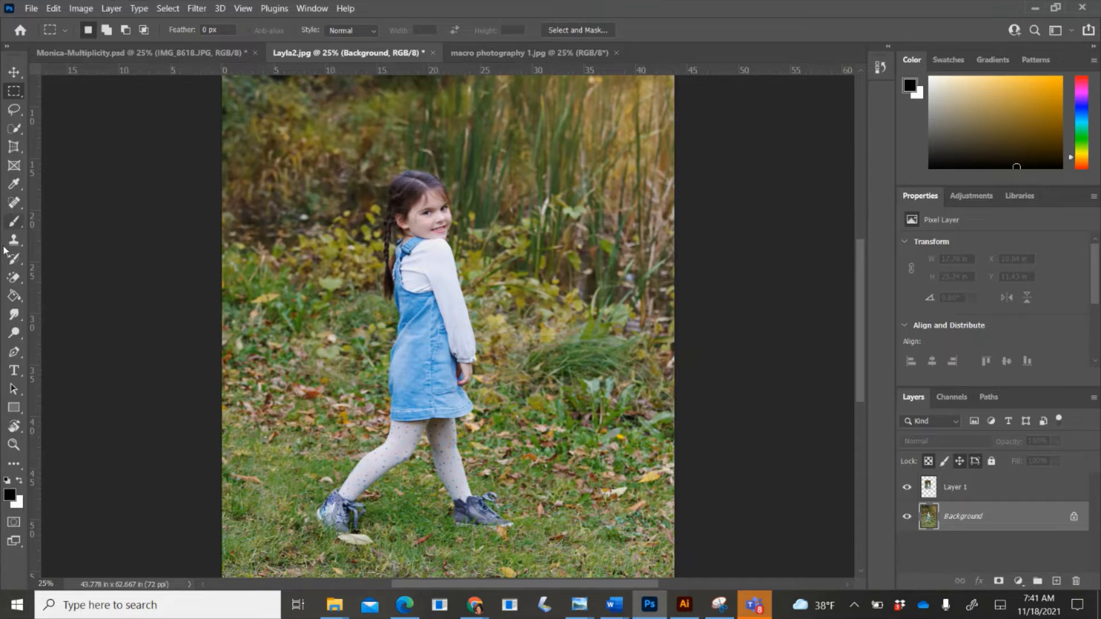
# Step: Erase a streak across the girl's head and the surrounding foliage on the Background layer with the Eraser Tool
pyautogui.click(14, 278)
pyautogui.click(63, 277)
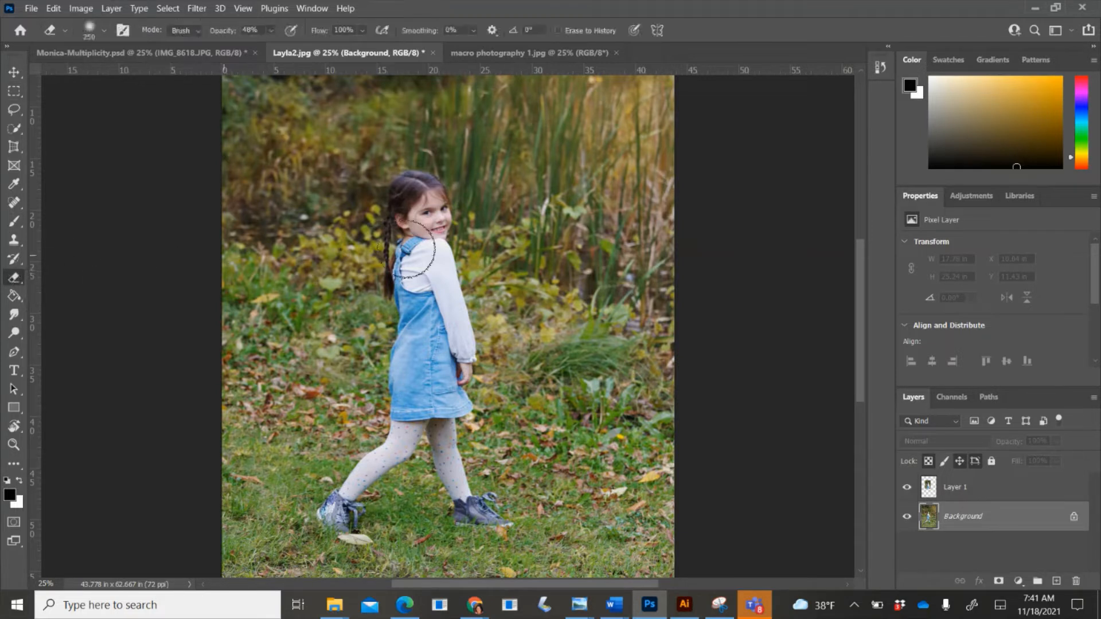
pyautogui.moveTo(312, 244); pyautogui.dragTo(312, 263)
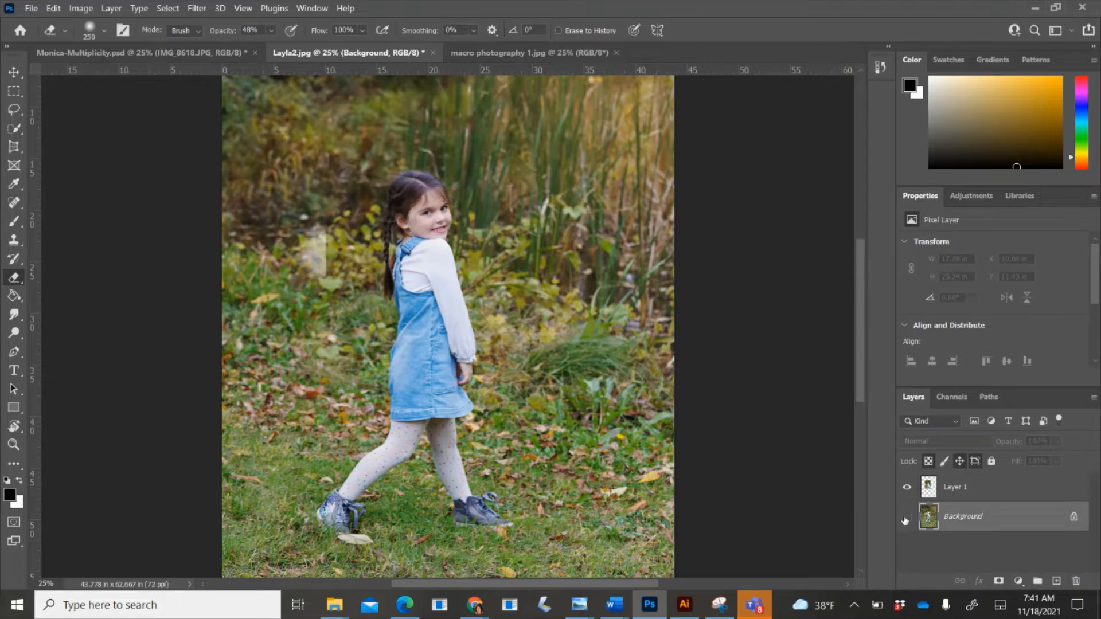
# Step: Erase part of Layer 1 beside the girl's head while the Background is hidden, and show the Background again
pyautogui.click(906, 518)
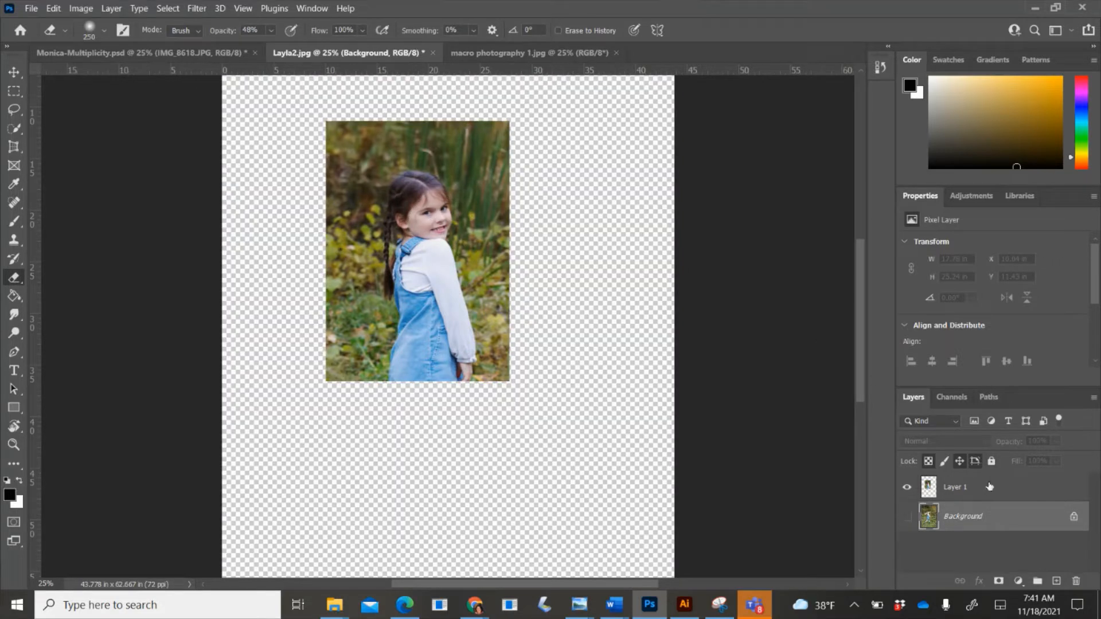
pyautogui.click(990, 487)
pyautogui.moveTo(423, 92)
pyautogui.mouseDown()
pyautogui.moveTo(498, 190)
pyautogui.moveTo(406, 148)
pyautogui.moveTo(418, 201)
pyautogui.moveTo(468, 276)
pyautogui.mouseUp()
pyautogui.click(906, 518)
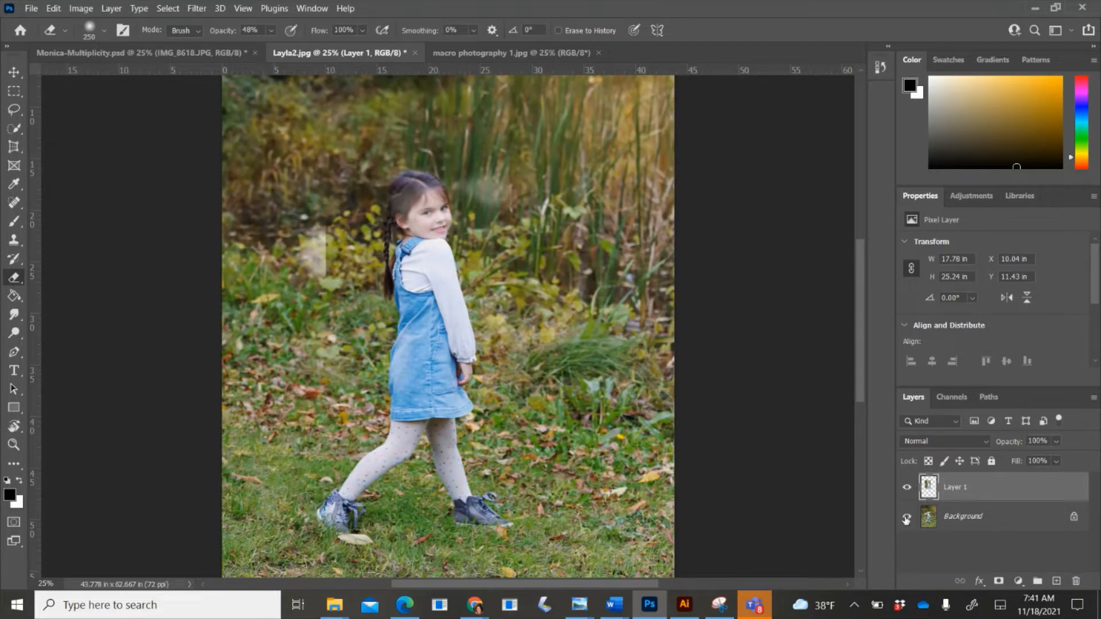
# Step: Toggle Layer 1's visibility to compare the erased areas on the two layers
pyautogui.click(907, 487)
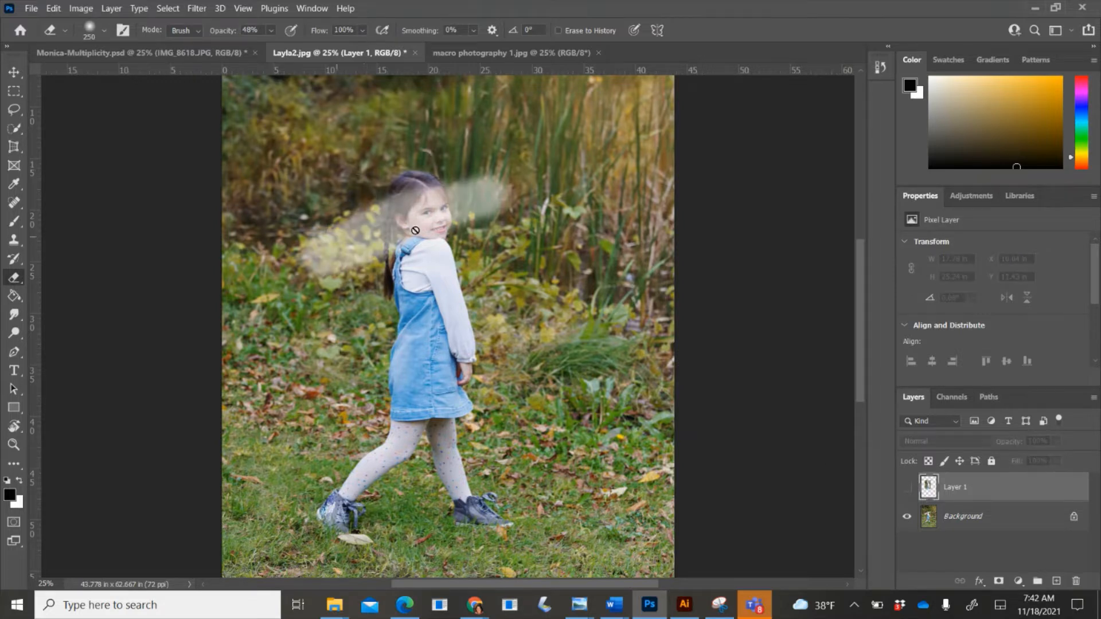
pyautogui.click(907, 487)
pyautogui.click(906, 487)
pyautogui.click(906, 488)
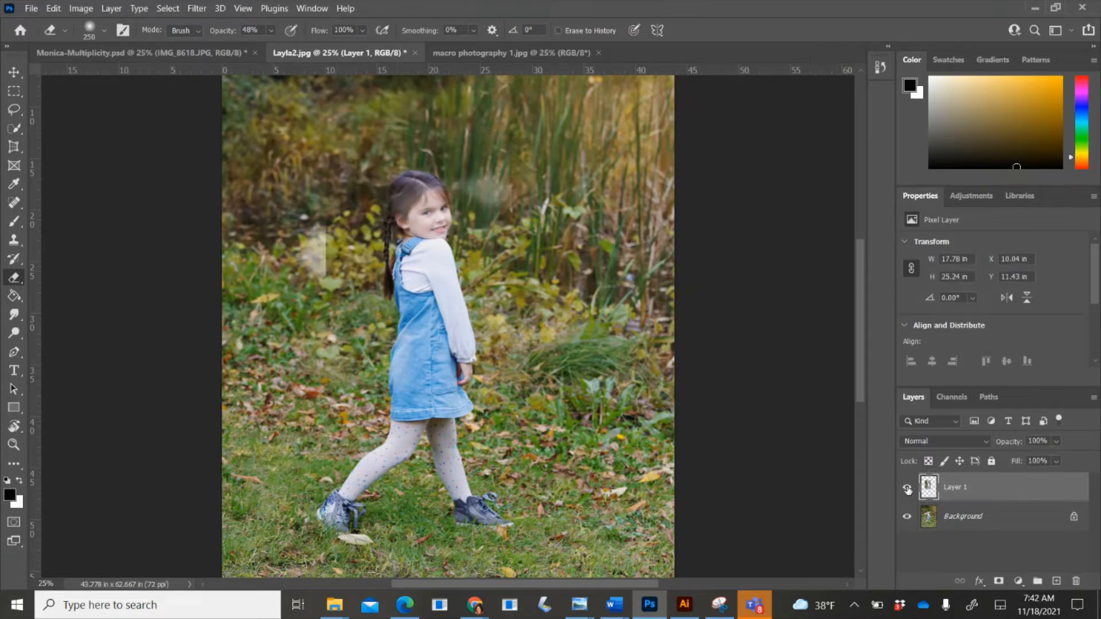
# Step: Undo the eraser stroke on Layer 1 and show both layers
pyautogui.keyDown('alt'); pyautogui.click(906, 488); pyautogui.keyUp('alt')
pyautogui.hotkey('ctrl', 'z')
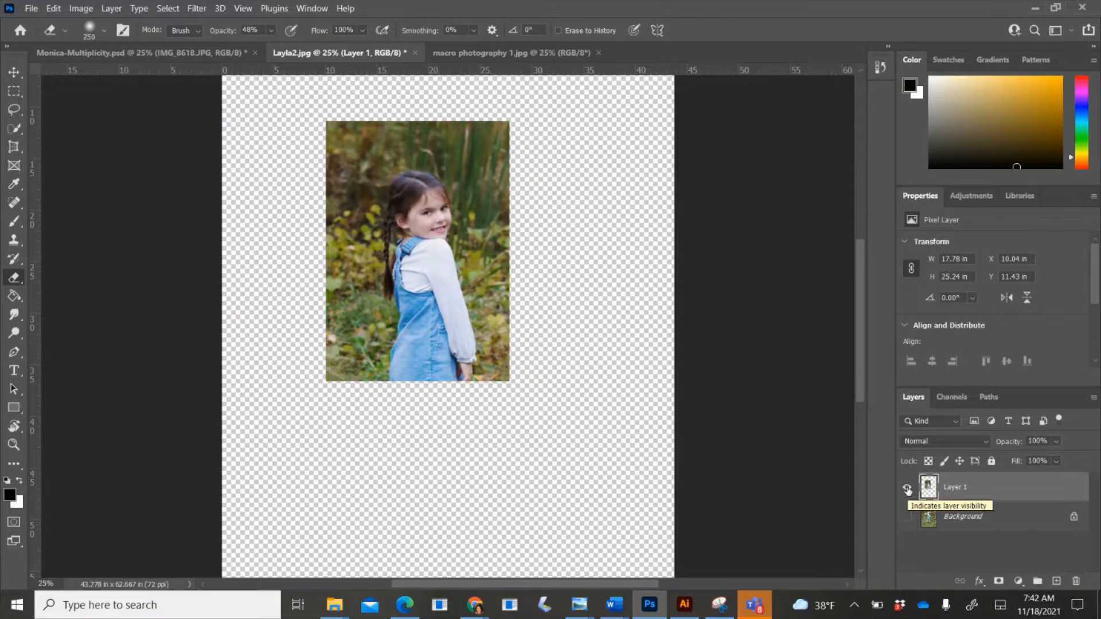
pyautogui.keyDown('alt'); pyautogui.click(907, 490); pyautogui.keyUp('alt')
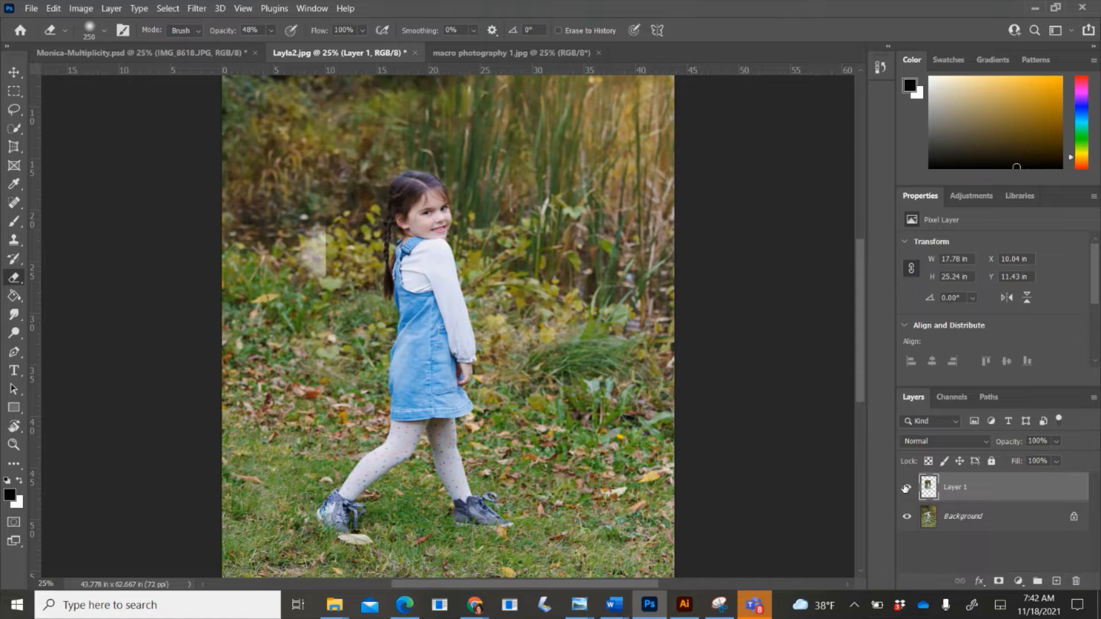
# Step: Undo the eraser stroke on the Background and delete Layer 1
pyautogui.press('Delete')
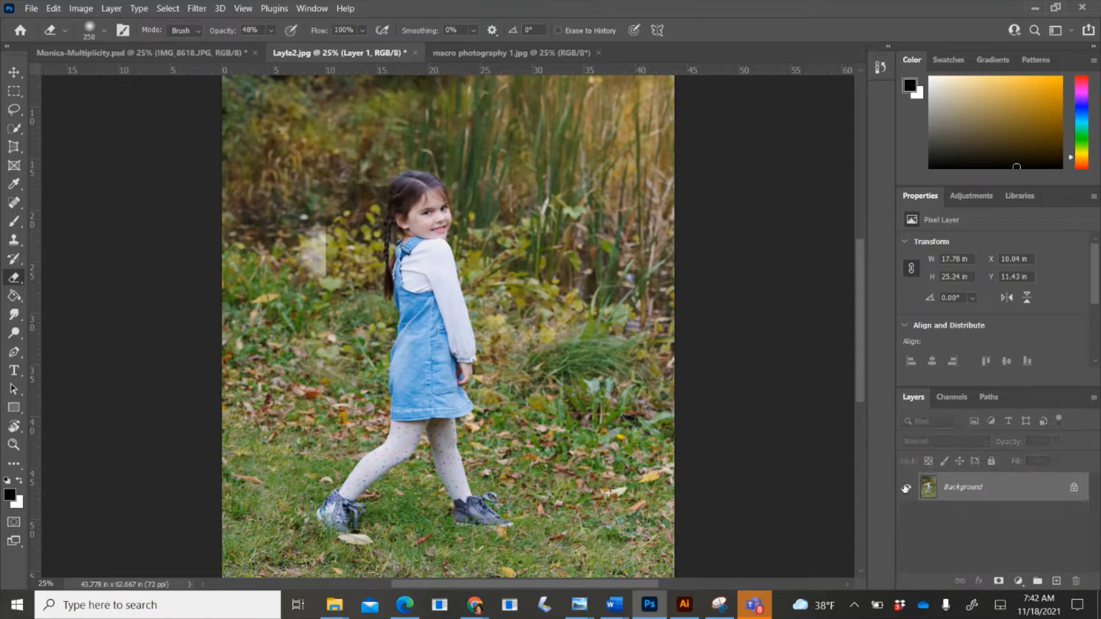
pyautogui.hotkey('ctrl', 'z')
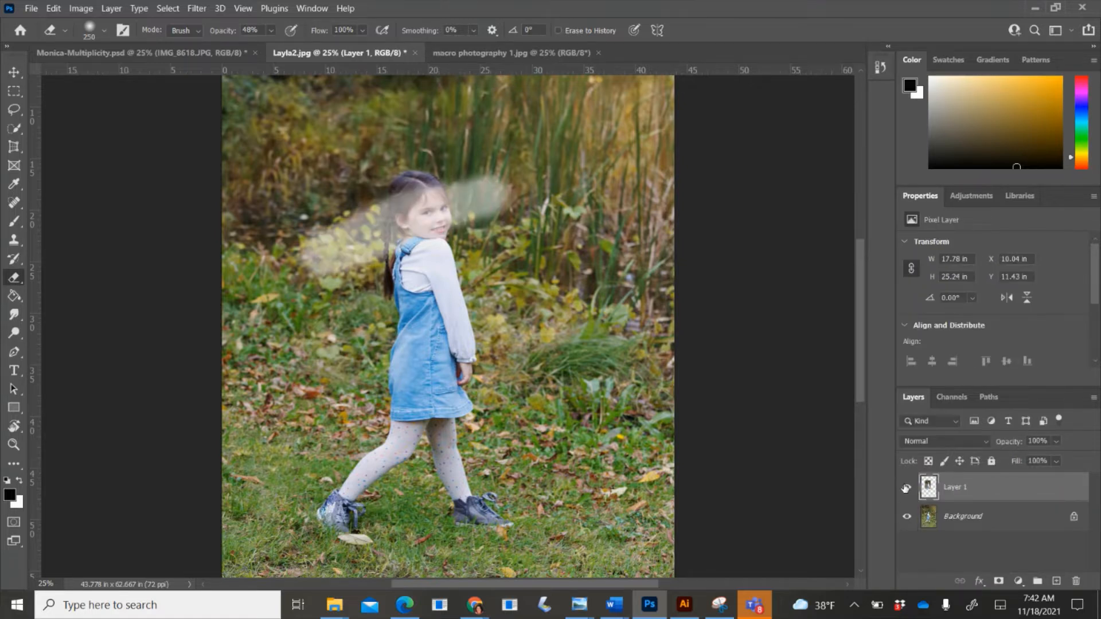
pyautogui.click(906, 488)
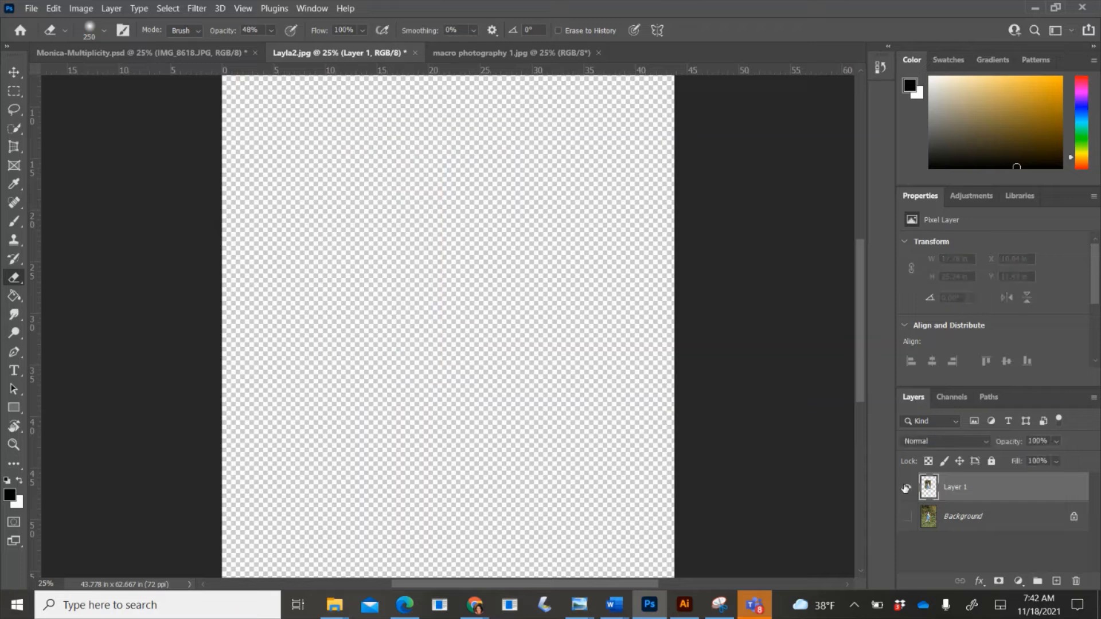
pyautogui.click(906, 488)
pyautogui.keyDown('alt'); pyautogui.click(906, 488); pyautogui.keyUp('alt')
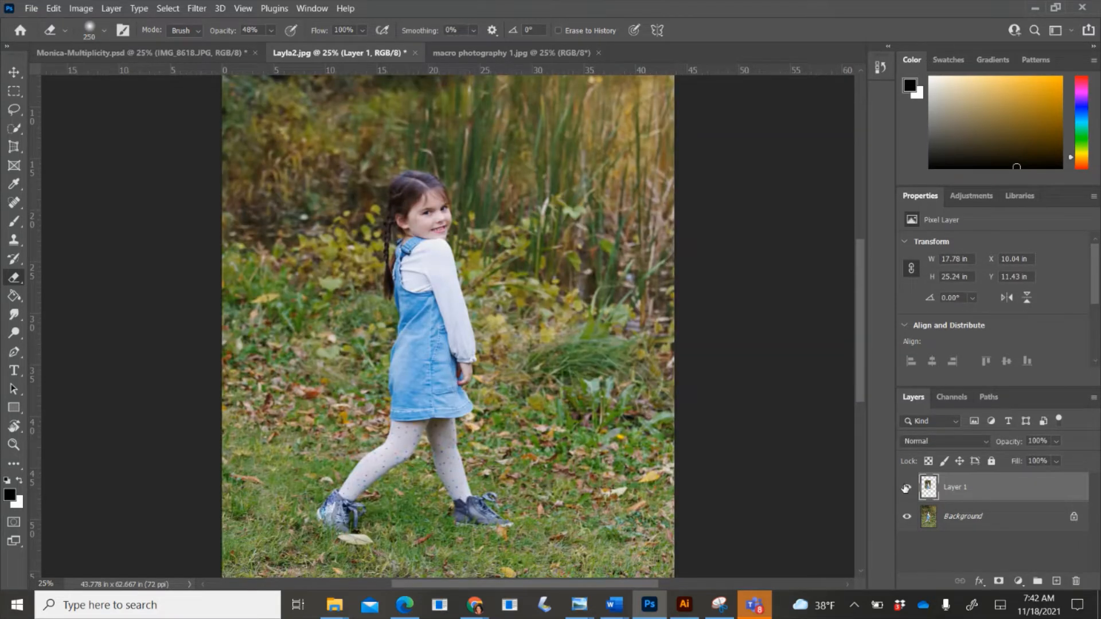
pyautogui.press('Delete')
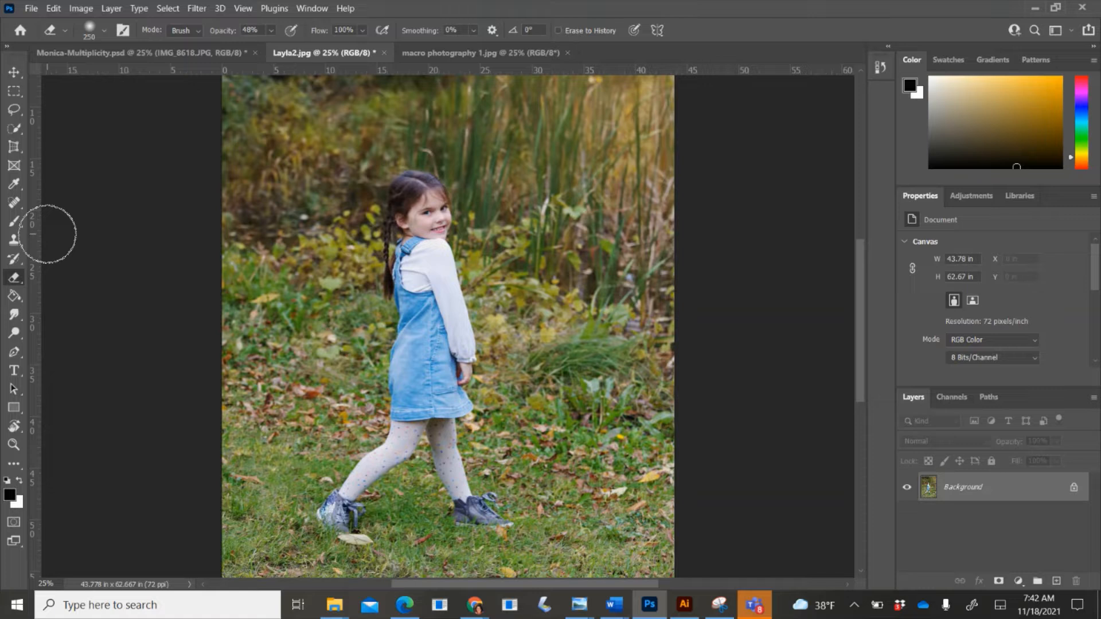
# Step: Draw a narrow freehand selection from above the girl's head down past her arm with the Lasso Tool
pyautogui.click(14, 113)
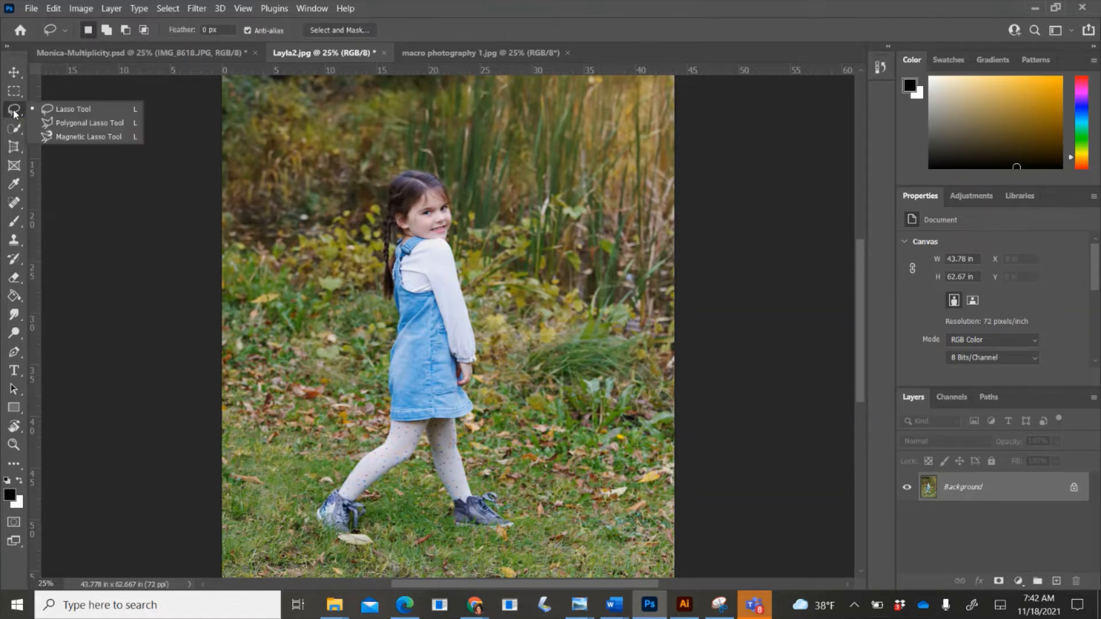
pyautogui.click(56, 107)
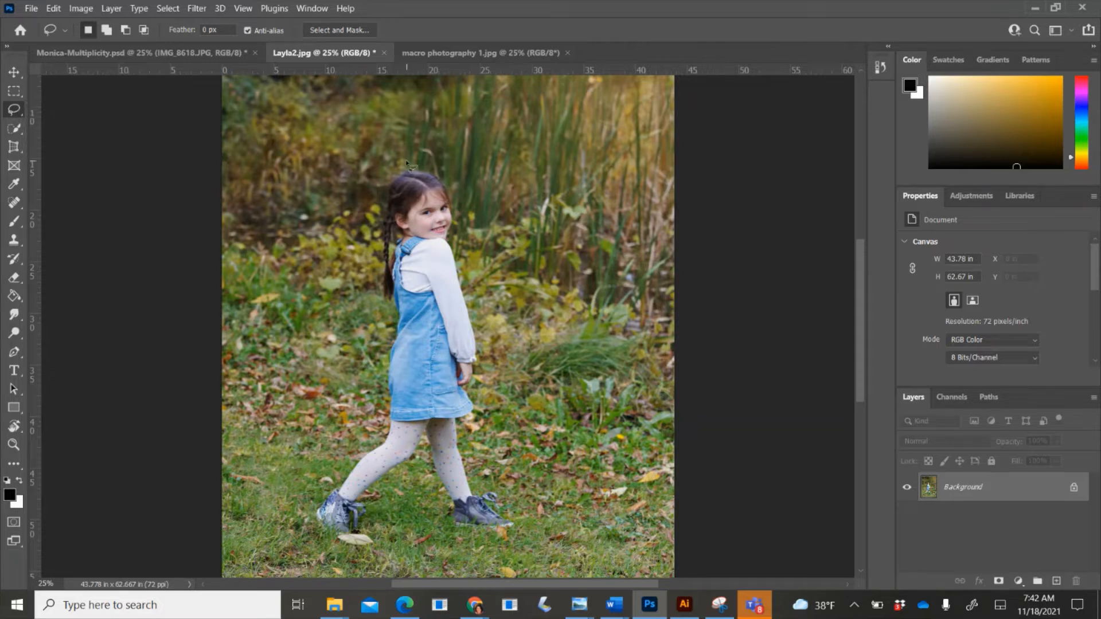
pyautogui.moveTo(407, 161)
pyautogui.mouseDown()
pyautogui.moveTo(465, 188)
pyautogui.moveTo(530, 360)
pyautogui.moveTo(521, 386)
pyautogui.moveTo(491, 393)
pyautogui.moveTo(494, 321)
pyautogui.moveTo(477, 298)
pyautogui.mouseUp()
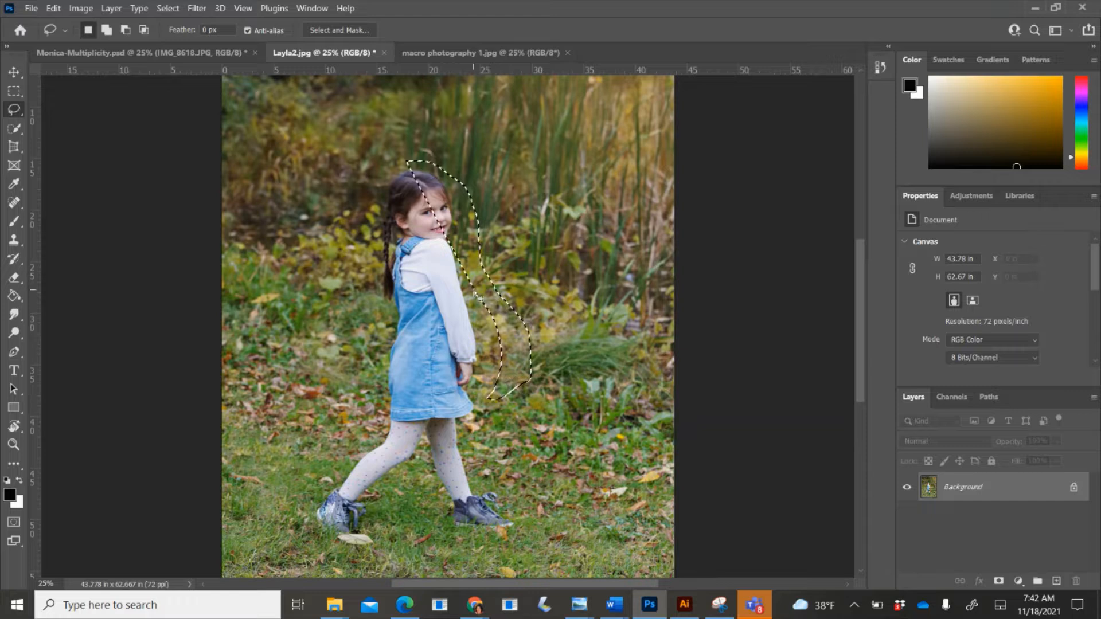
# Step: Outline the girl's head and shoulders with a six-cornered Polygonal Lasso selection, and deselect it
pyautogui.click(16, 112)
pyautogui.click(86, 123)
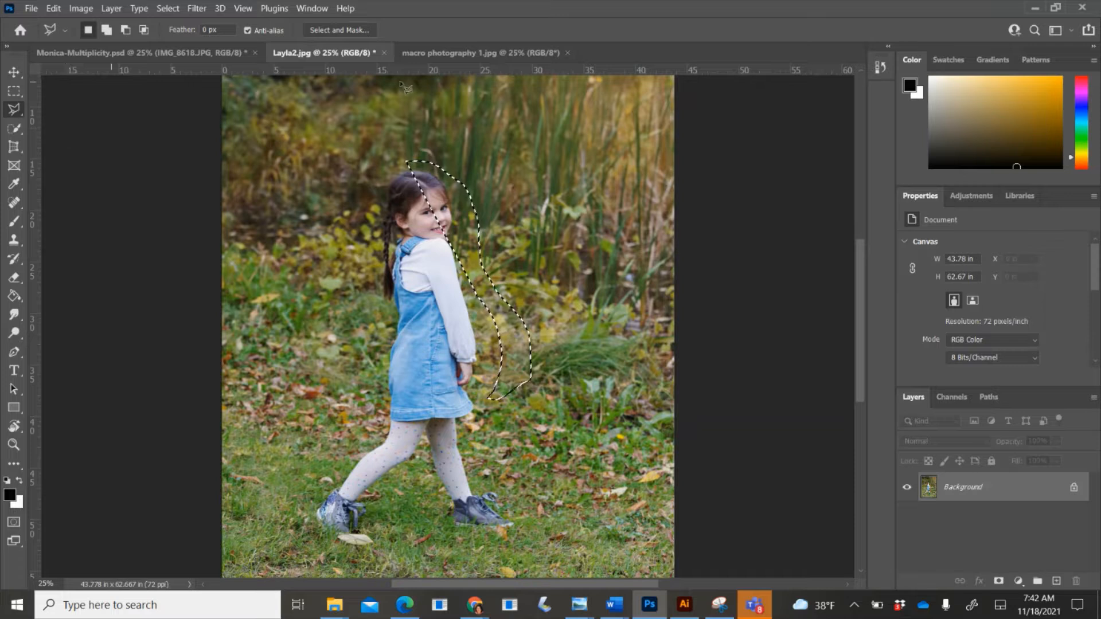
pyautogui.click(324, 170)
pyautogui.click(422, 106)
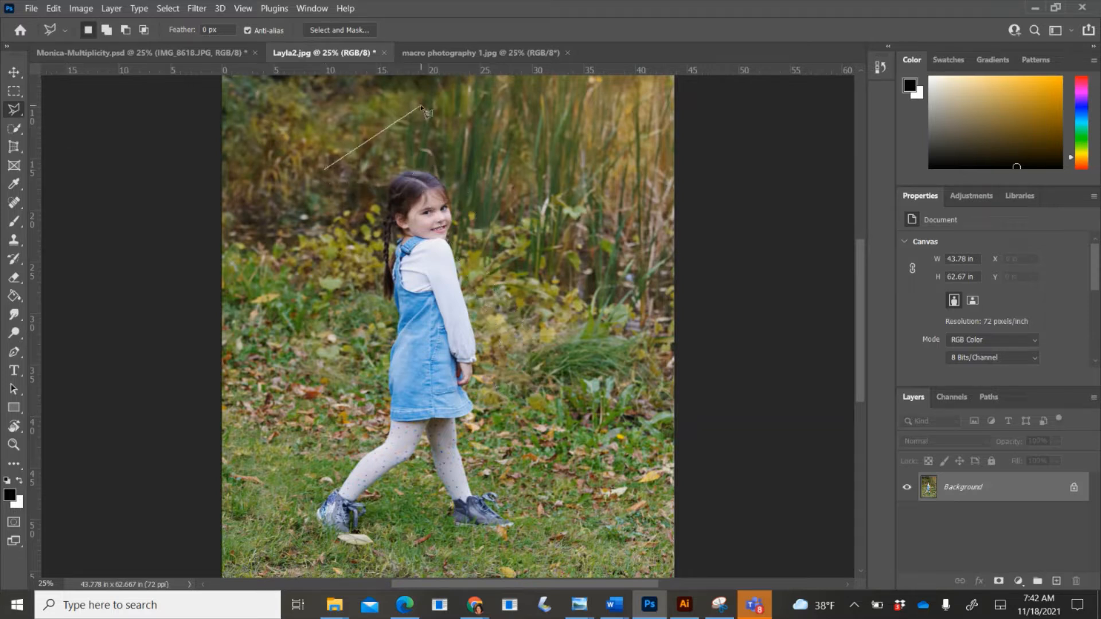
pyautogui.click(506, 150)
pyautogui.click(506, 253)
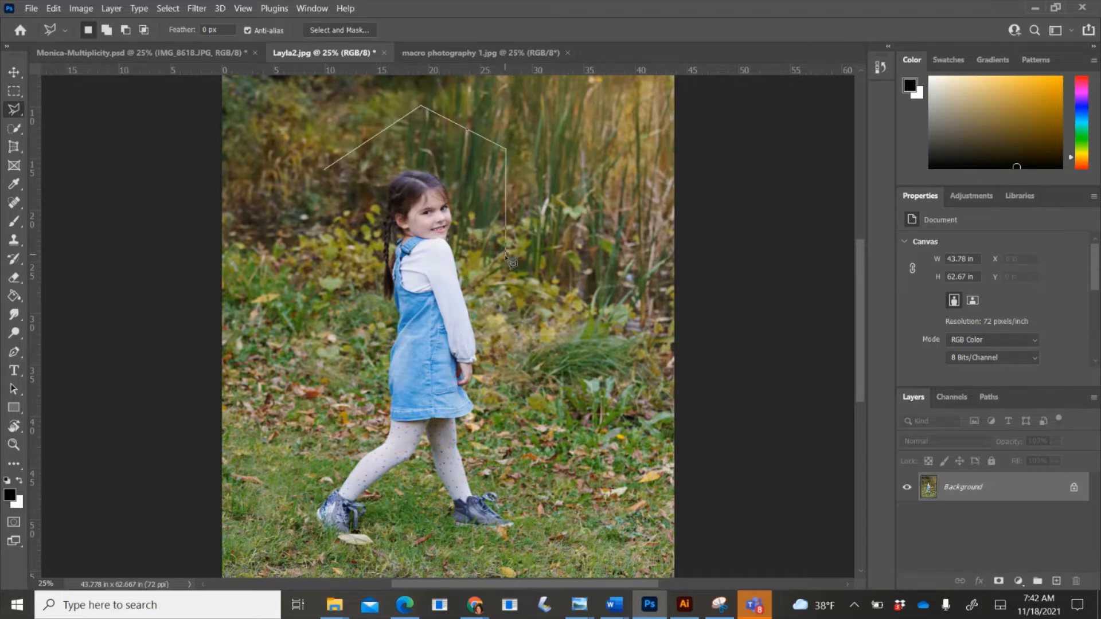
pyautogui.click(390, 312)
pyautogui.click(322, 192)
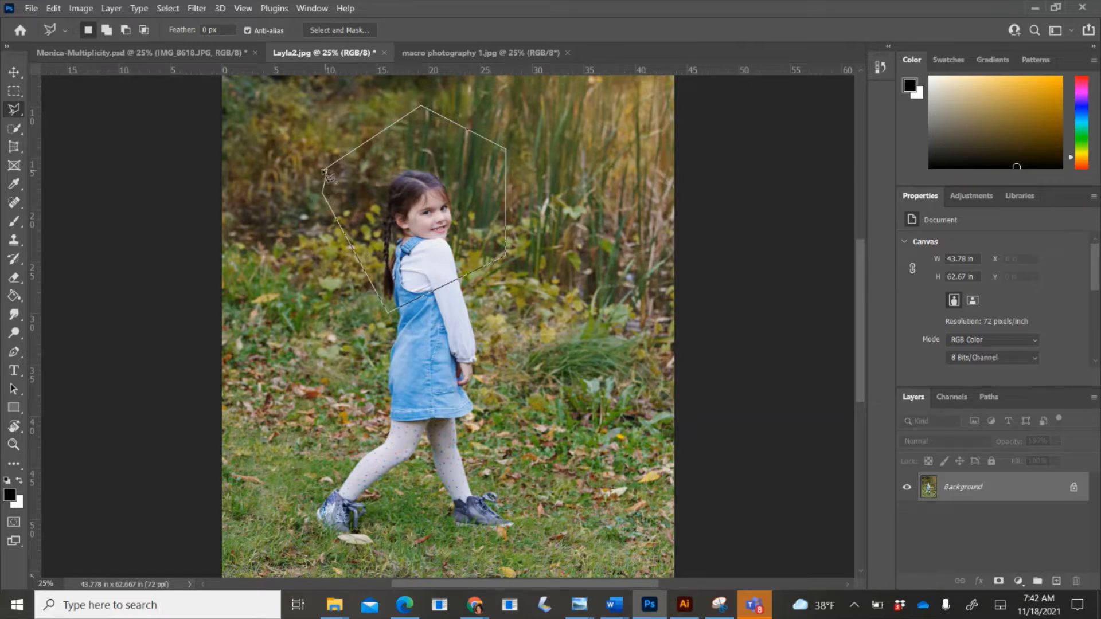
pyautogui.click(325, 171)
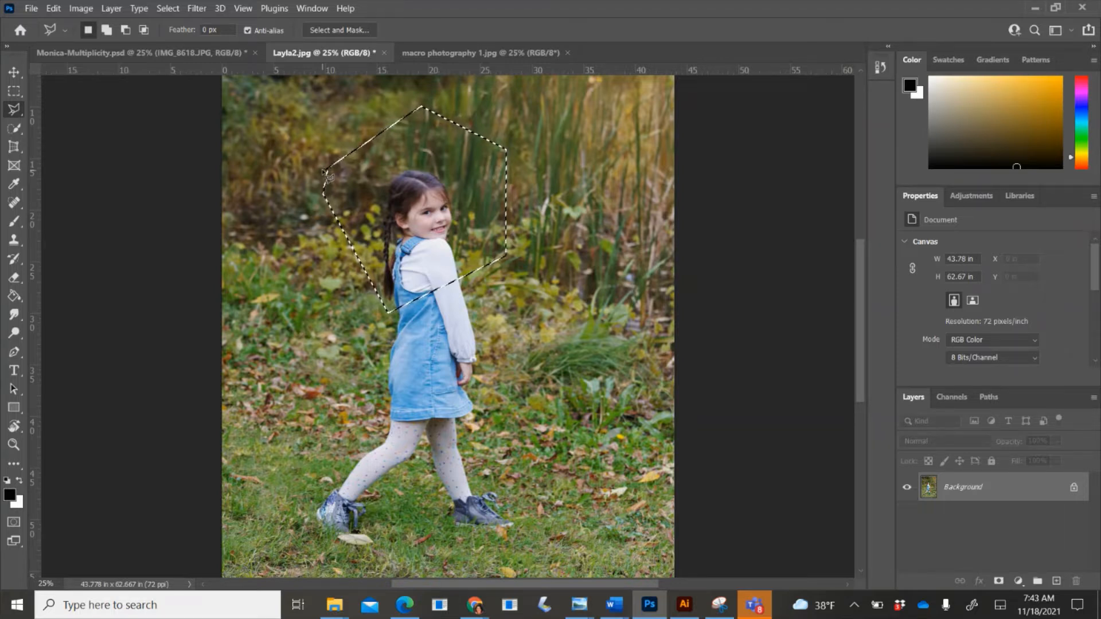
pyautogui.hotkey('ctrl', 'd')
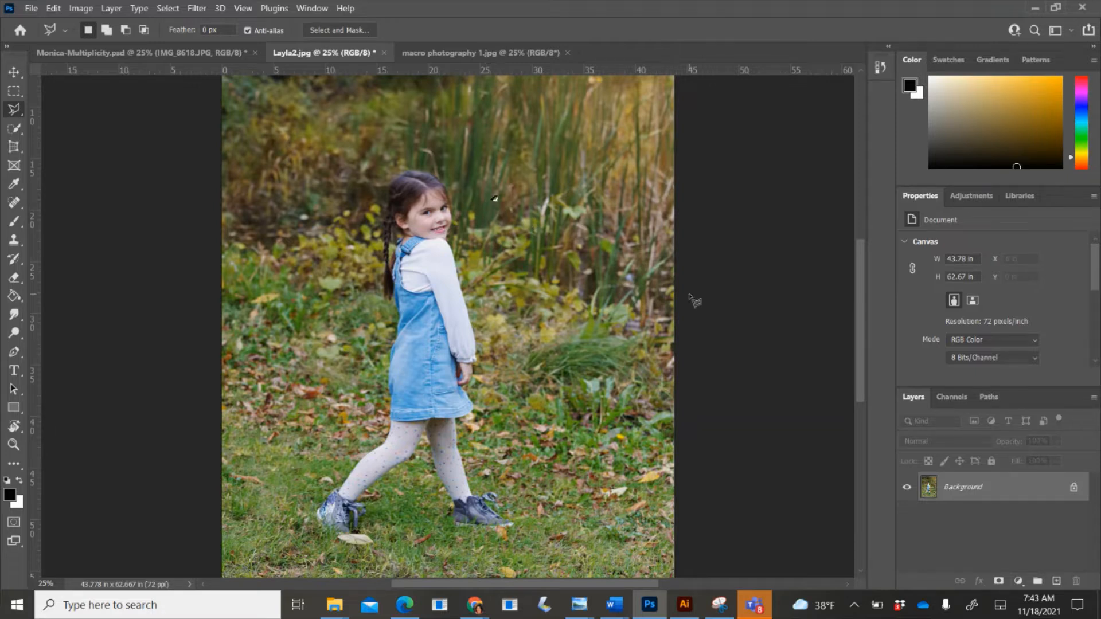
# Step: Try strong vibrance and saturation changes on the whole photo with the Vibrance adjustment
pyautogui.click(81, 8)
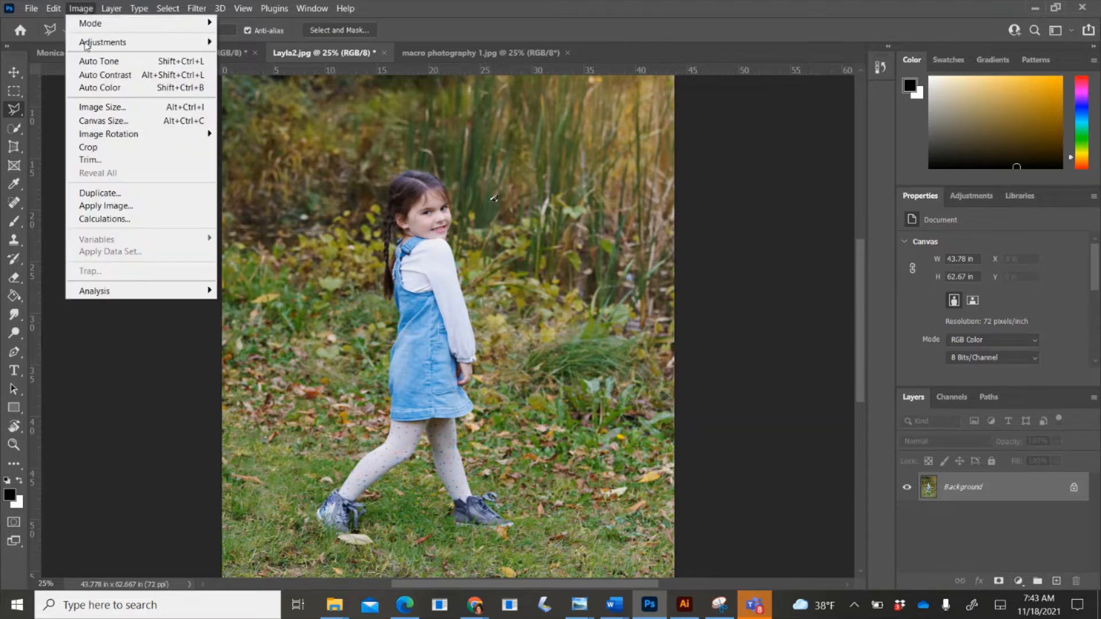
pyautogui.moveTo(89, 43)
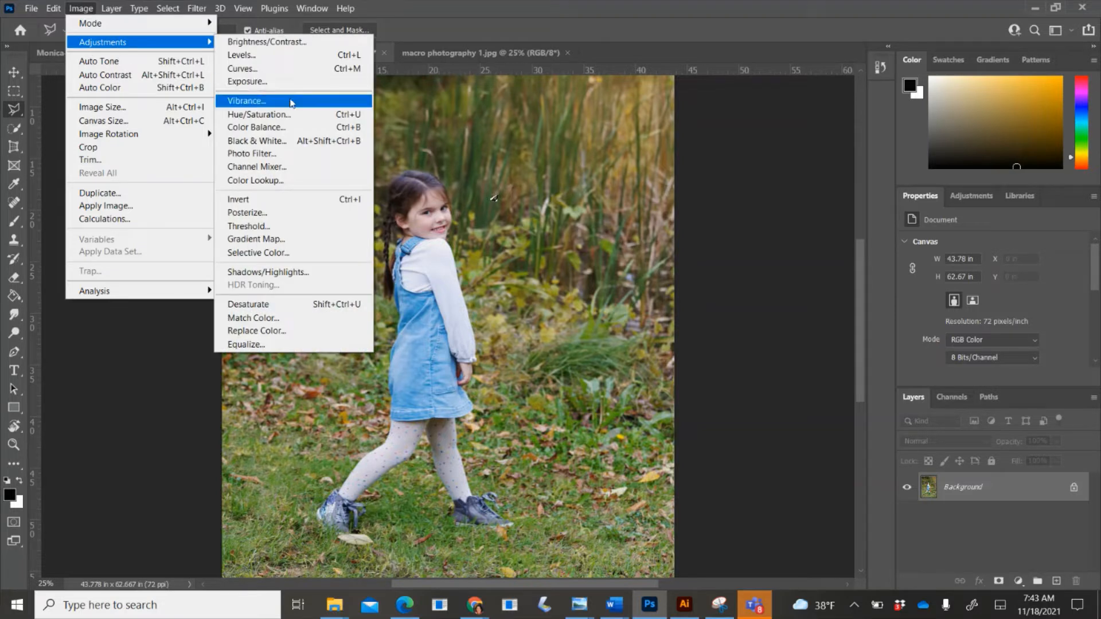
pyautogui.click(292, 104)
pyautogui.write('-81')
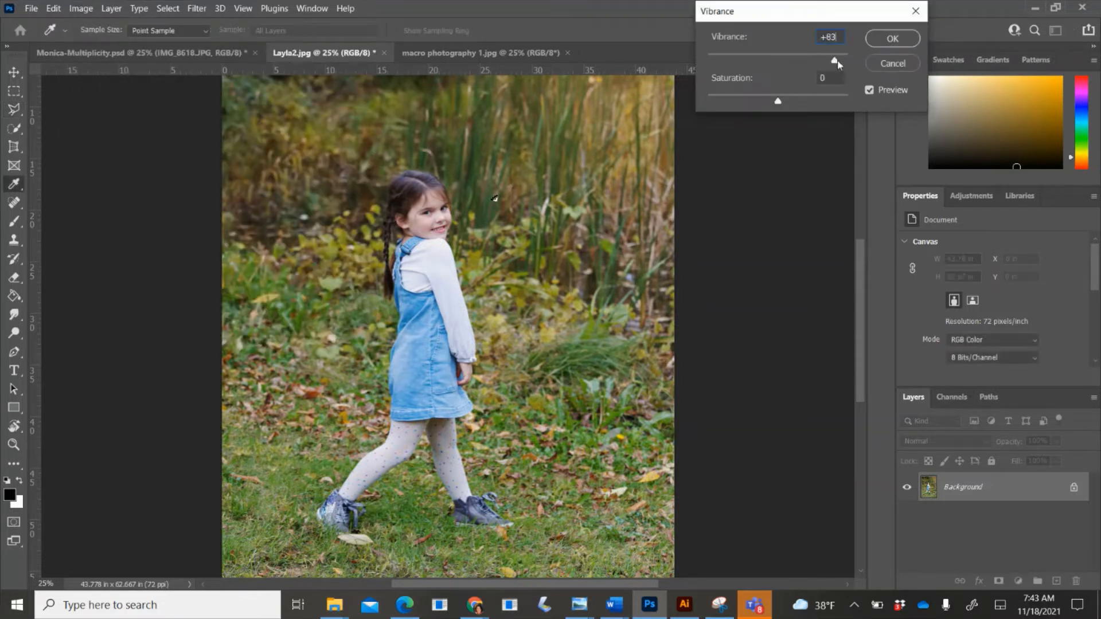
pyautogui.moveTo(721, 59); pyautogui.dragTo(814, 59)
pyautogui.moveTo(778, 101); pyautogui.dragTo(851, 93)
pyautogui.press('Return')
# Step: Trace the girl's back edge from her head down to her rear leg with the Magnetic Lasso, and discard the outline
pyautogui.press('l')
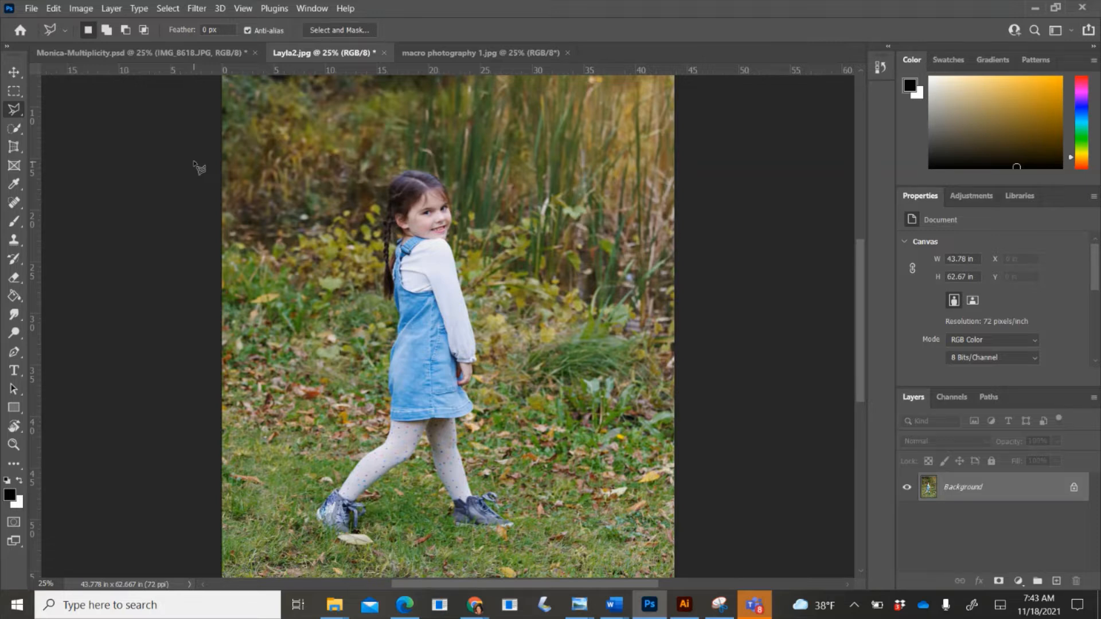
pyautogui.rightClick(14, 110)
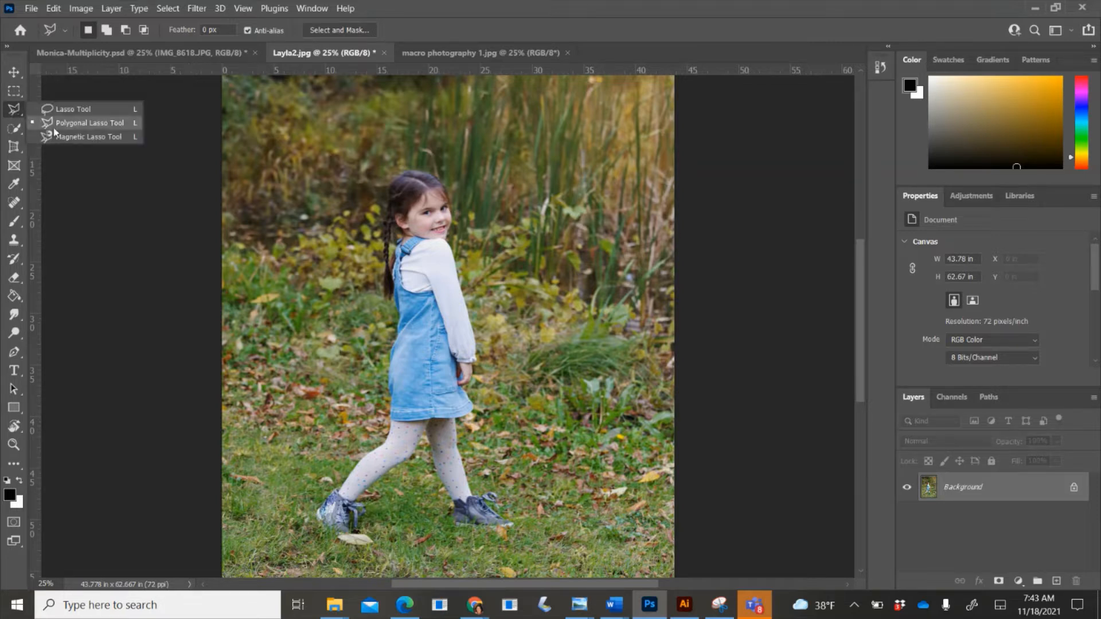
pyautogui.click(64, 137)
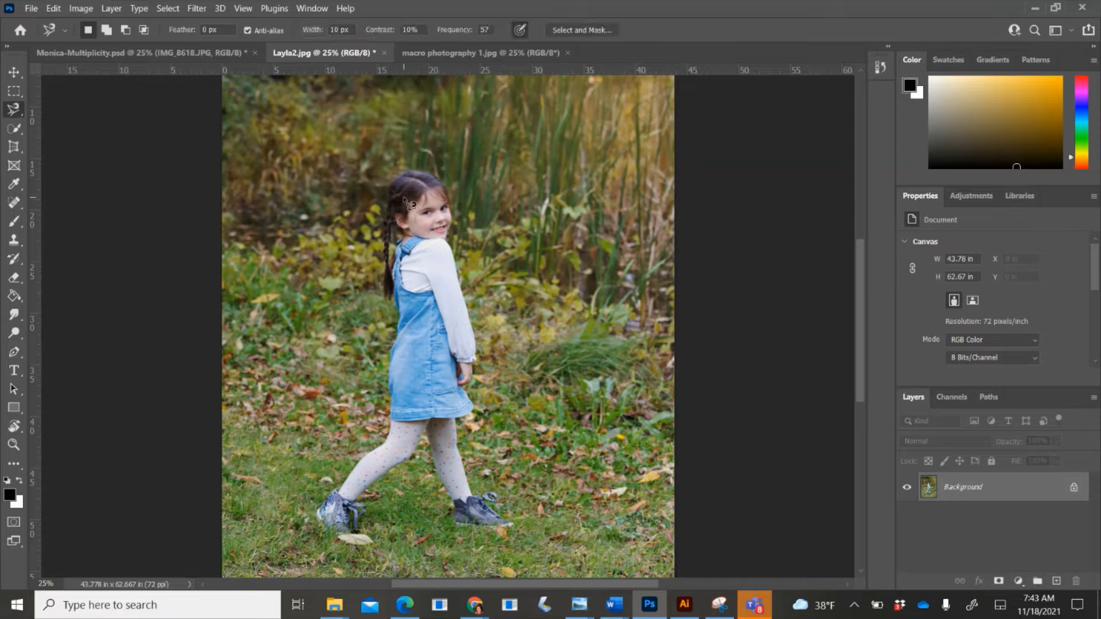
pyautogui.click(395, 183)
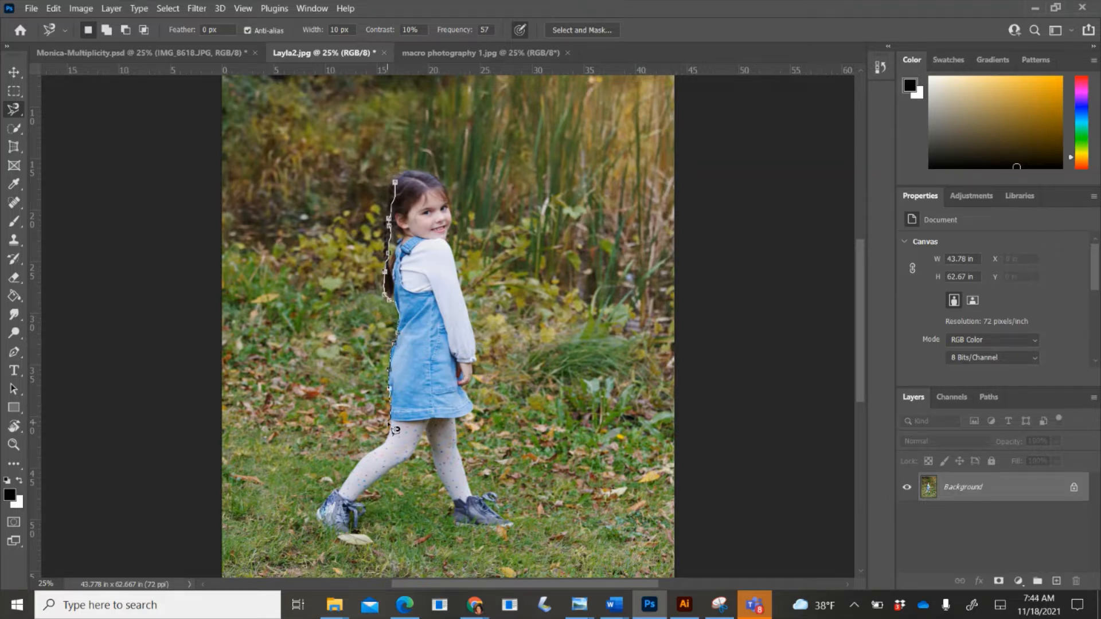
pyautogui.press('Escape')
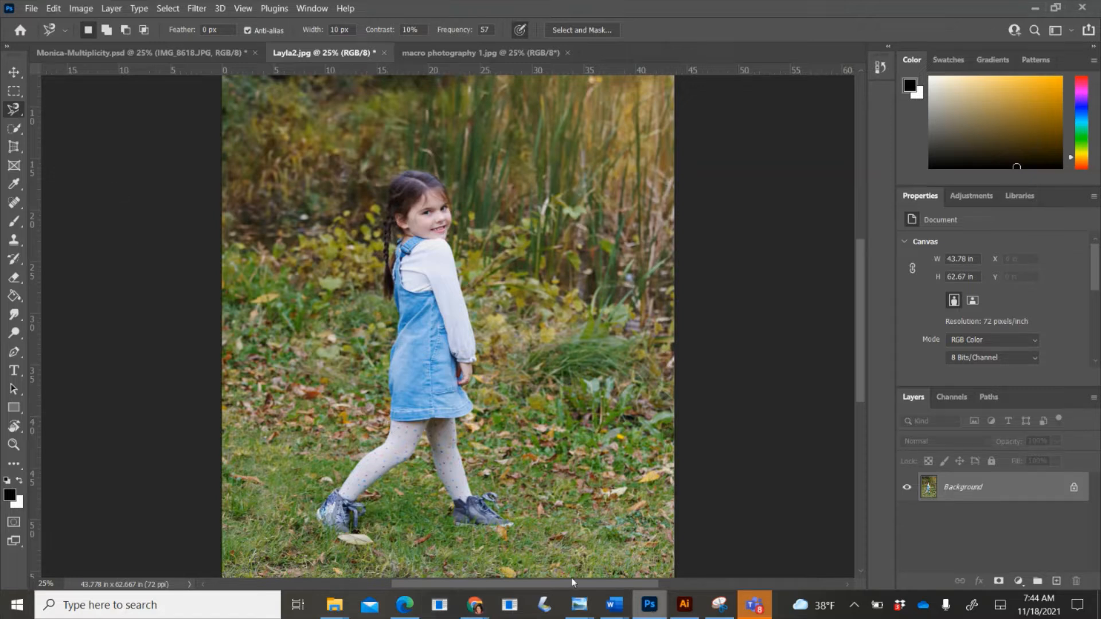
# Step: Switch to the Object Selection Tool and select the girl automatically with Select Subject
pyautogui.click(12, 130)
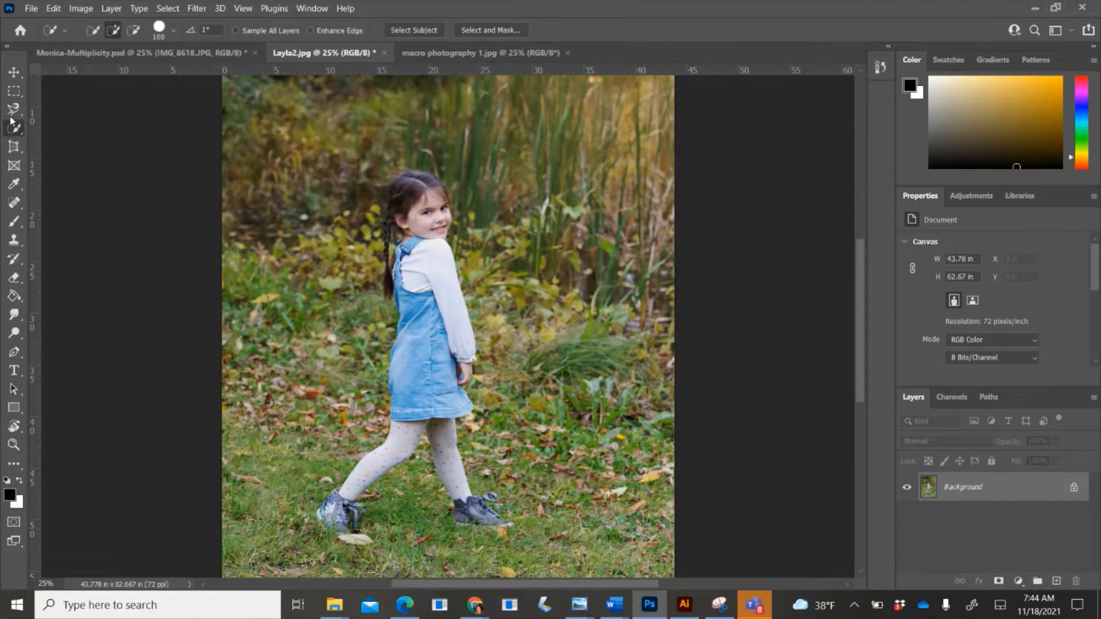
pyautogui.press('l')
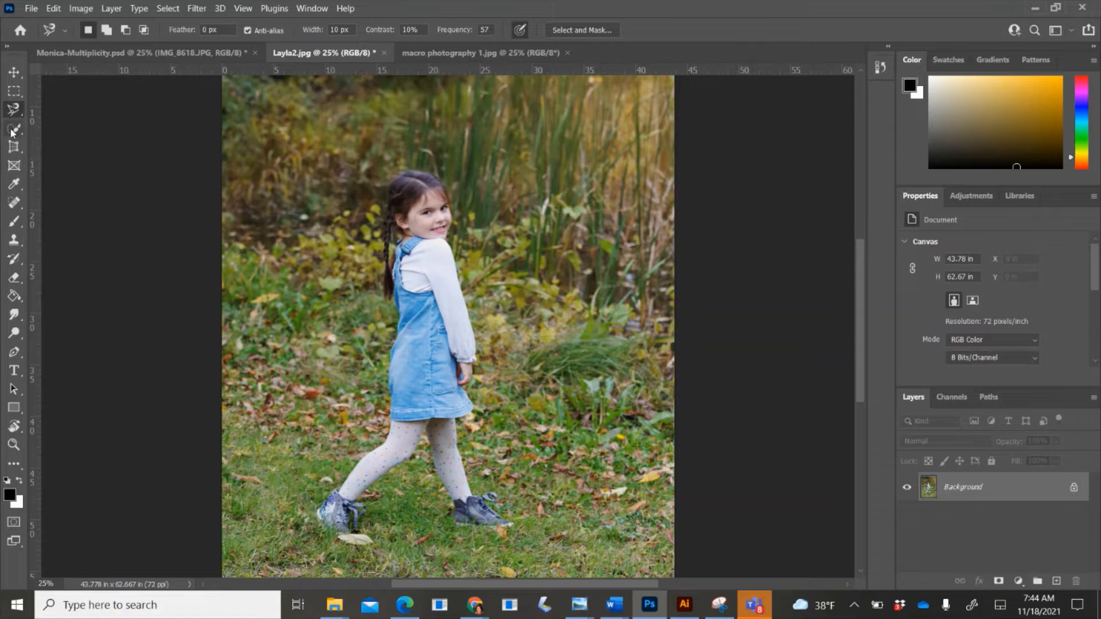
pyautogui.moveTo(12, 130); pyautogui.dragTo(49, 133)
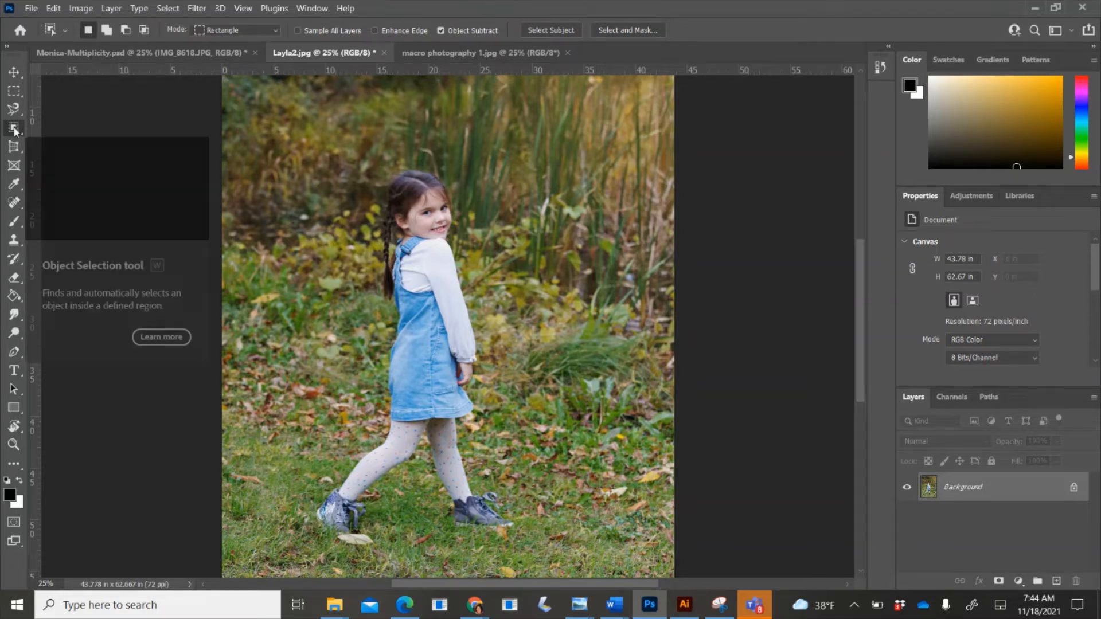
pyautogui.click(565, 30)
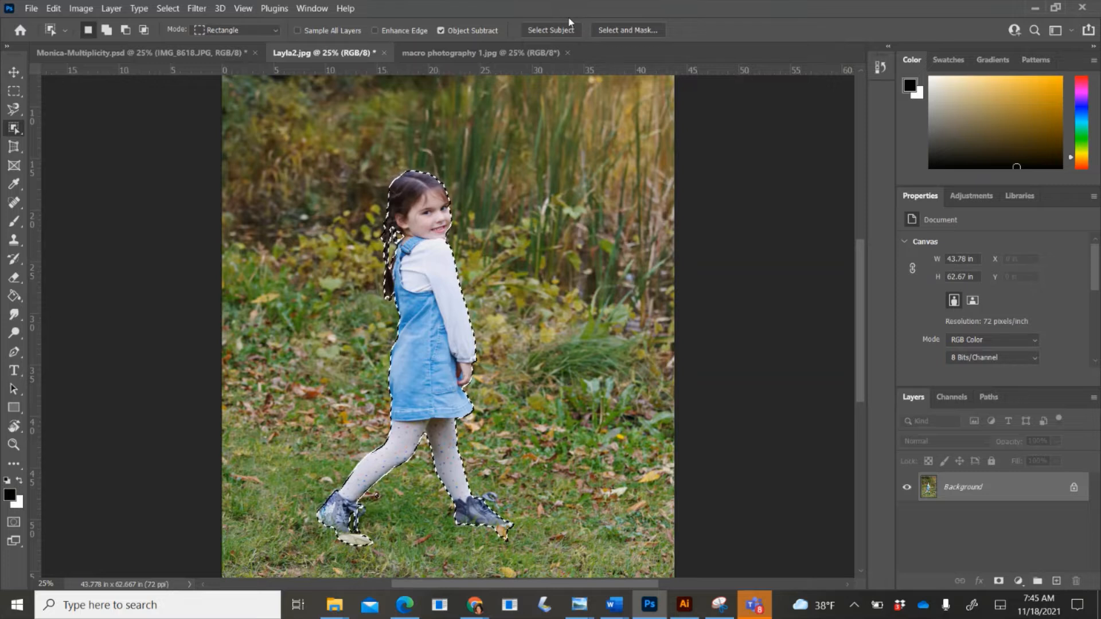
# Step: Brush a fresh Quick Selection over the girl and subtract the patch of grass beside her rear leg
pyautogui.click(13, 130)
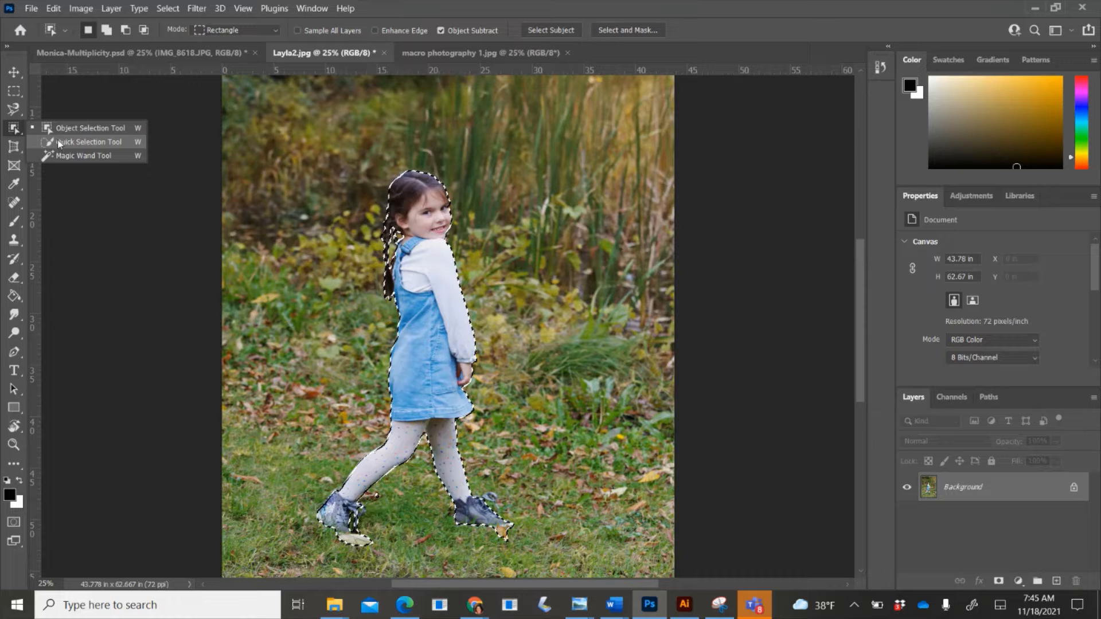
pyautogui.click(89, 142)
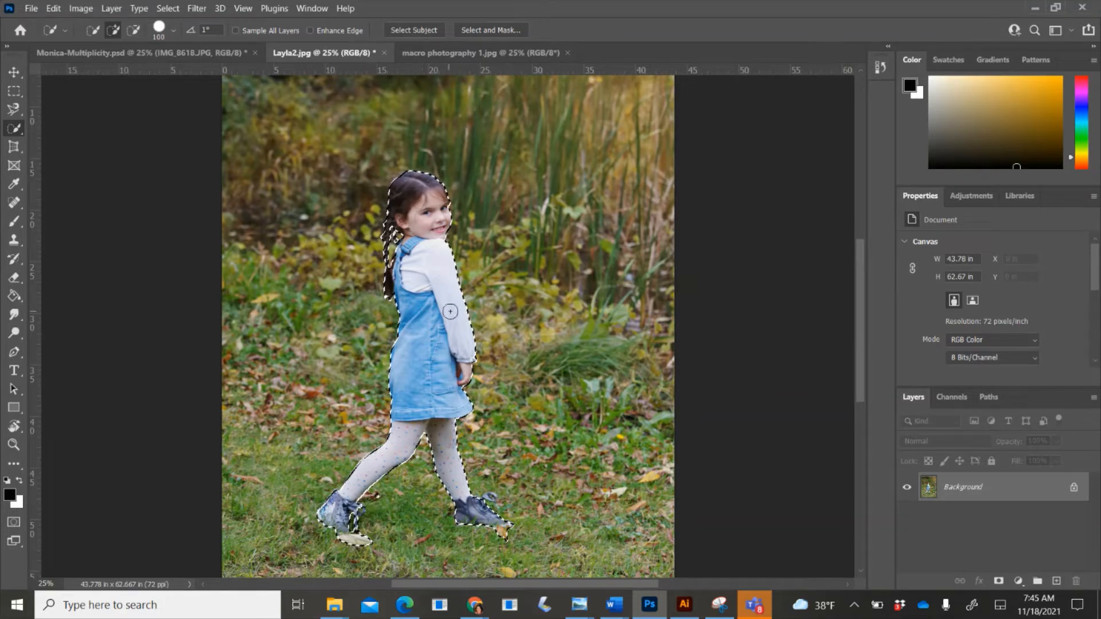
pyautogui.hotkey('ctrl', 'd')
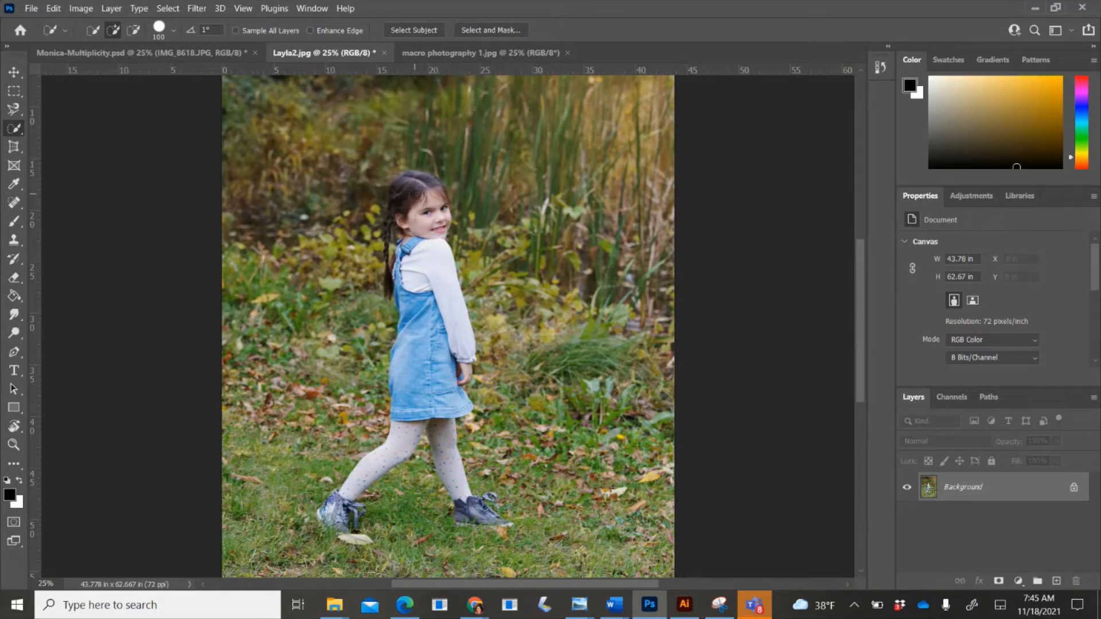
pyautogui.moveTo(417, 195)
pyautogui.mouseDown()
pyautogui.moveTo(438, 276)
pyautogui.moveTo(413, 281)
pyautogui.moveTo(412, 415)
pyautogui.moveTo(386, 447)
pyautogui.moveTo(371, 445)
pyautogui.moveTo(359, 422)
pyautogui.mouseUp()
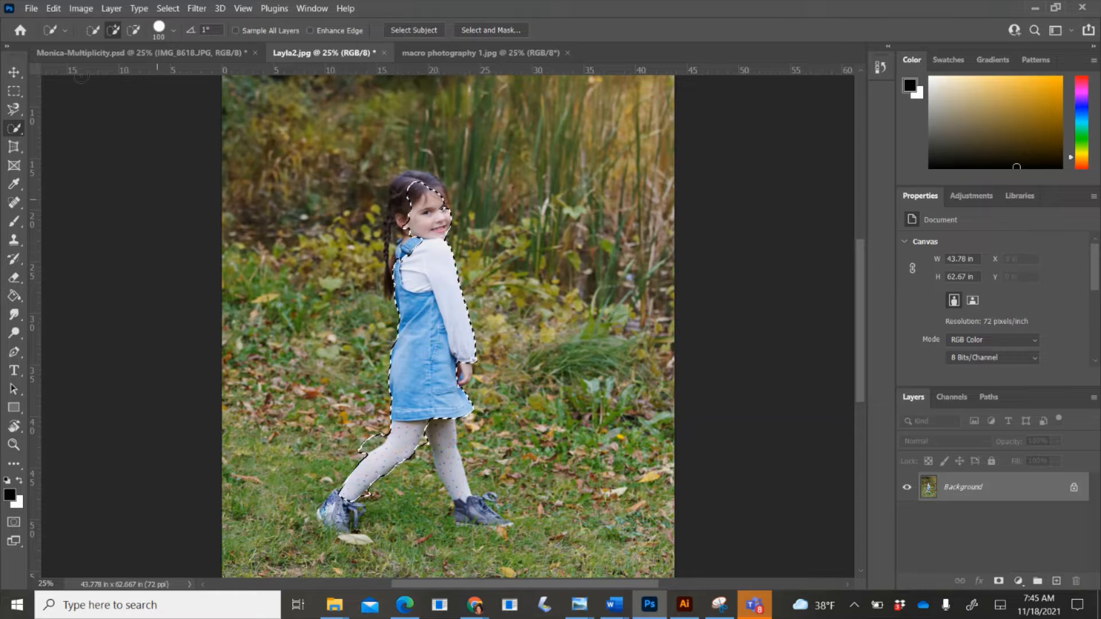
pyautogui.click(135, 30)
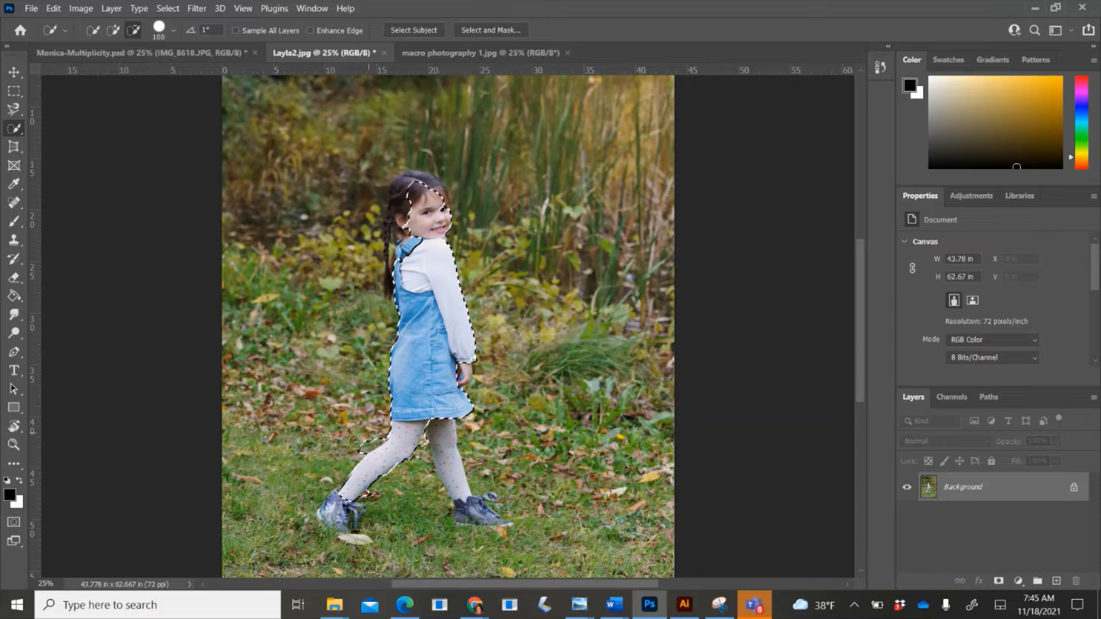
pyautogui.moveTo(355, 442)
pyautogui.mouseDown()
pyautogui.moveTo(378, 439)
pyautogui.moveTo(359, 452)
pyautogui.mouseUp()
# Step: Select the girl with Select Subject and open the selection in Select and Mask with the Onion Skin view
pyautogui.click(414, 31)
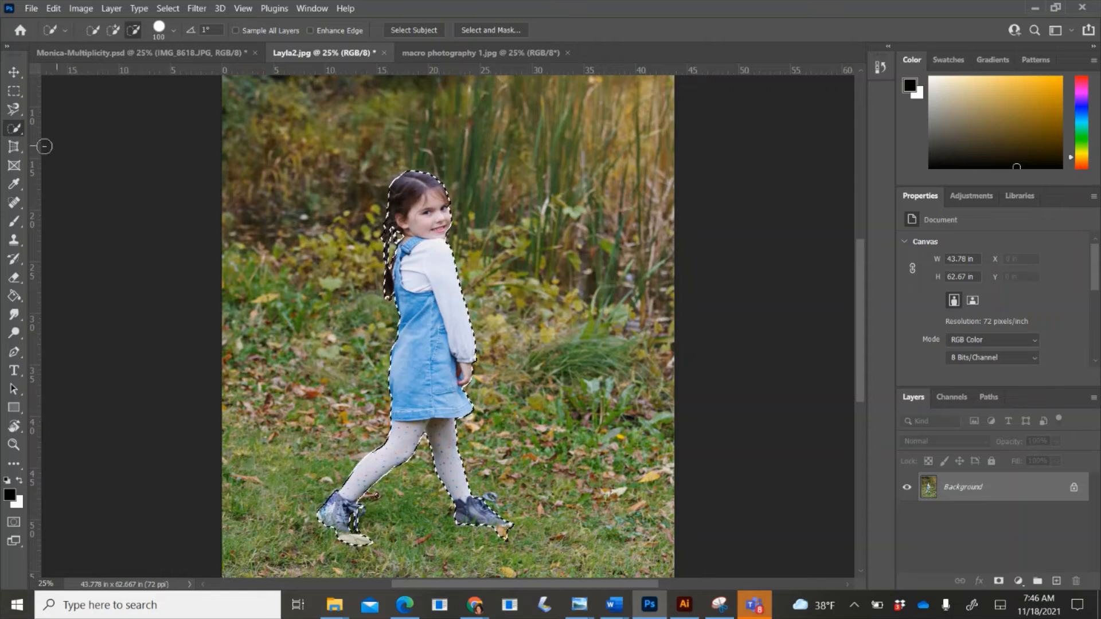
pyautogui.rightClick(18, 129)
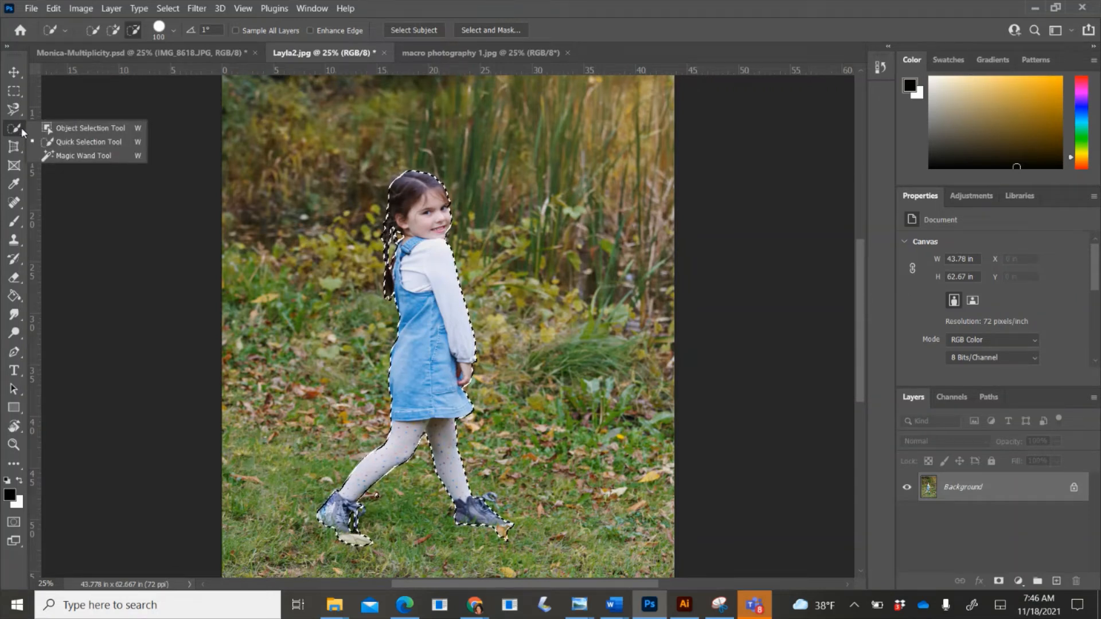
pyautogui.click(65, 144)
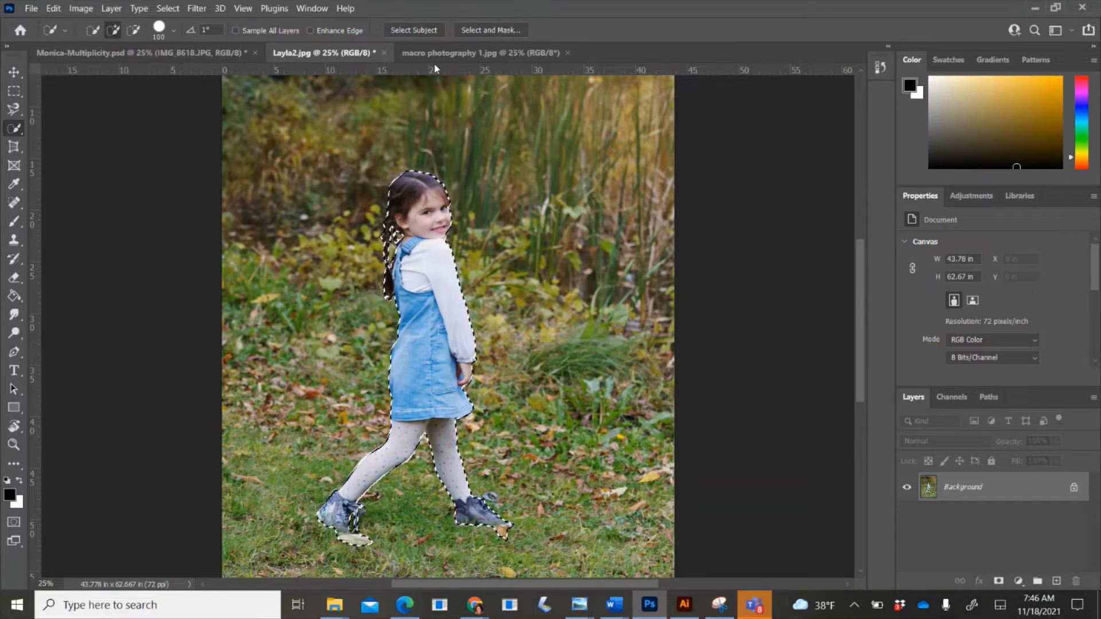
pyautogui.click(487, 29)
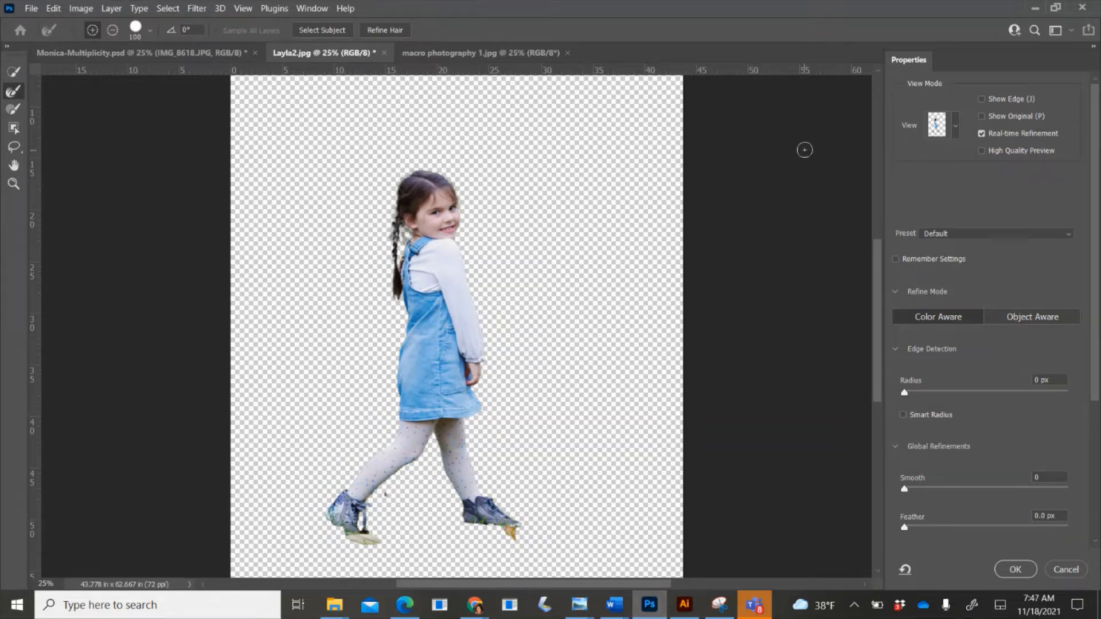
pyautogui.click(956, 121)
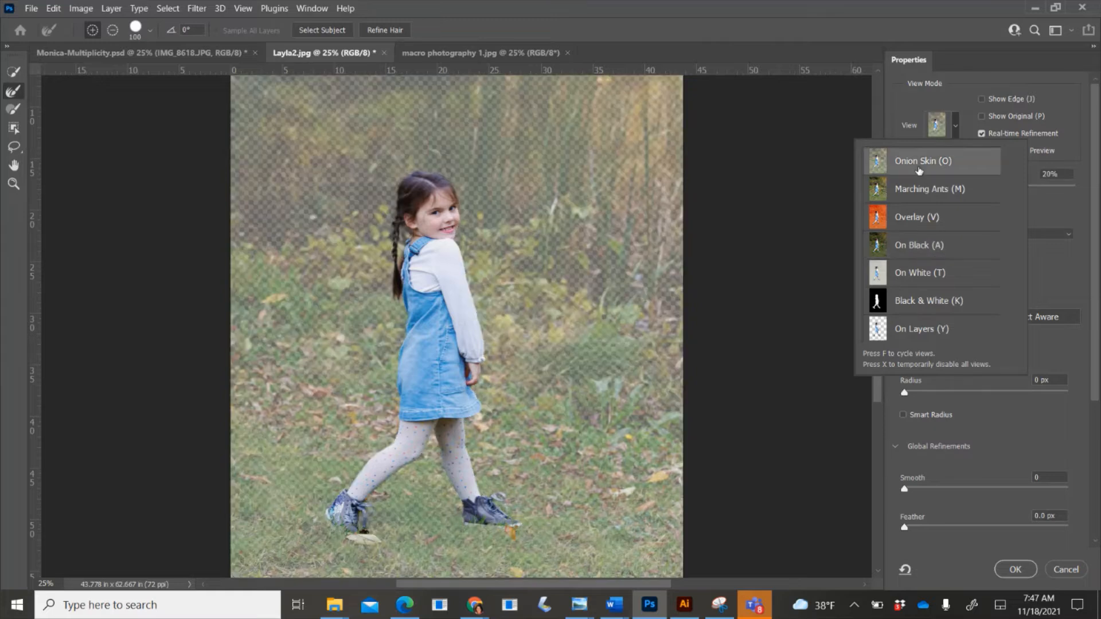
# Step: Apply Refine Hair to the selection and check the mask in Black & White view before returning to Onion Skin
pyautogui.click(385, 34)
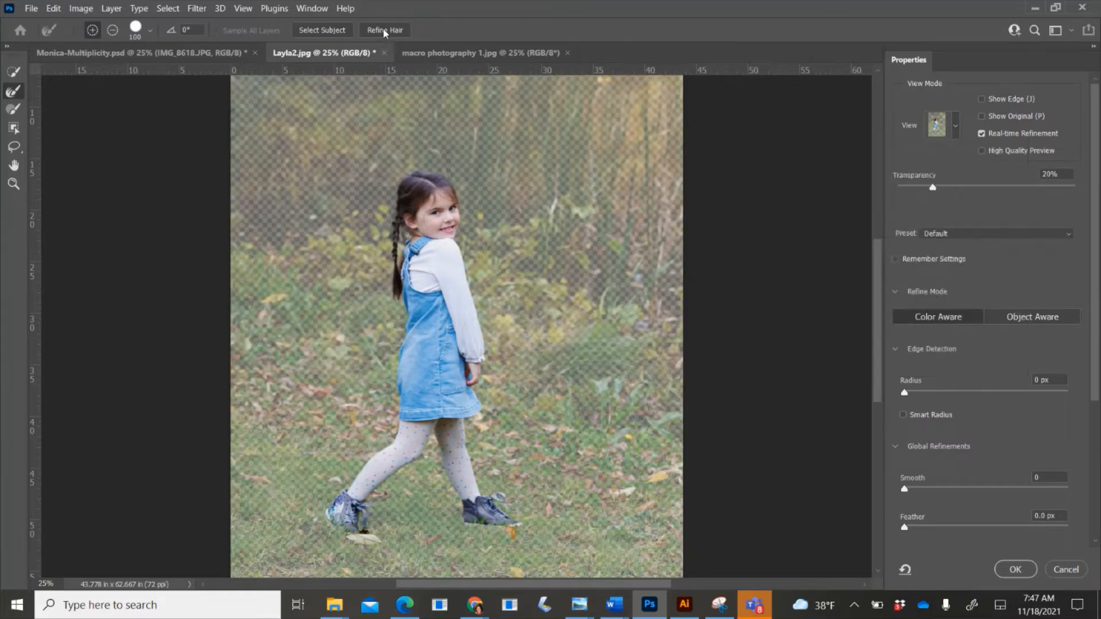
pyautogui.click(385, 32)
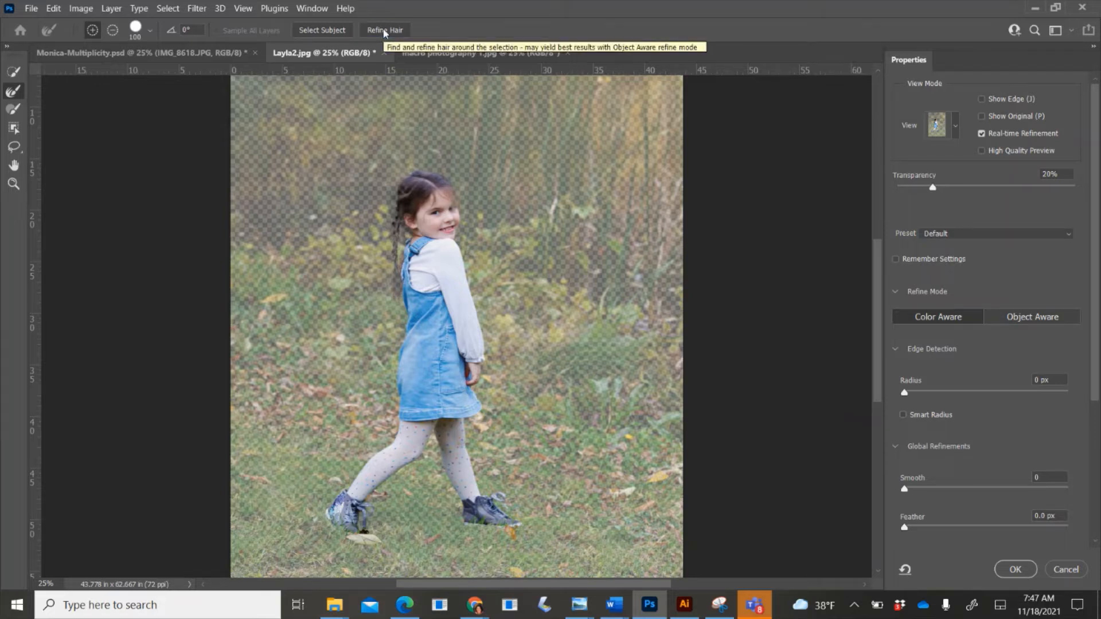
pyautogui.click(943, 125)
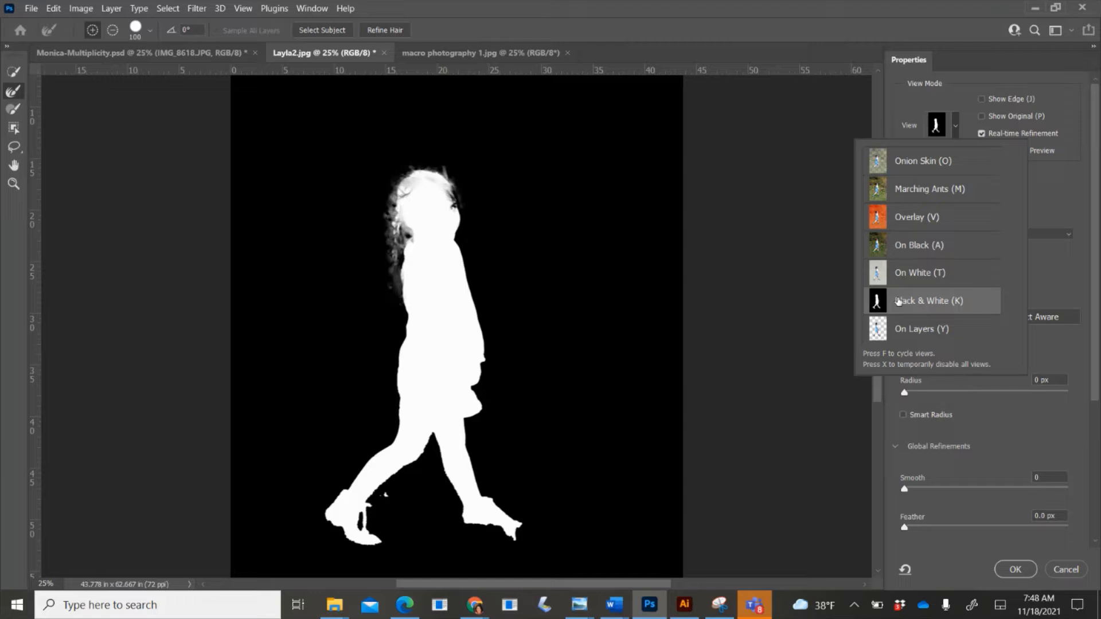
pyautogui.click(898, 302)
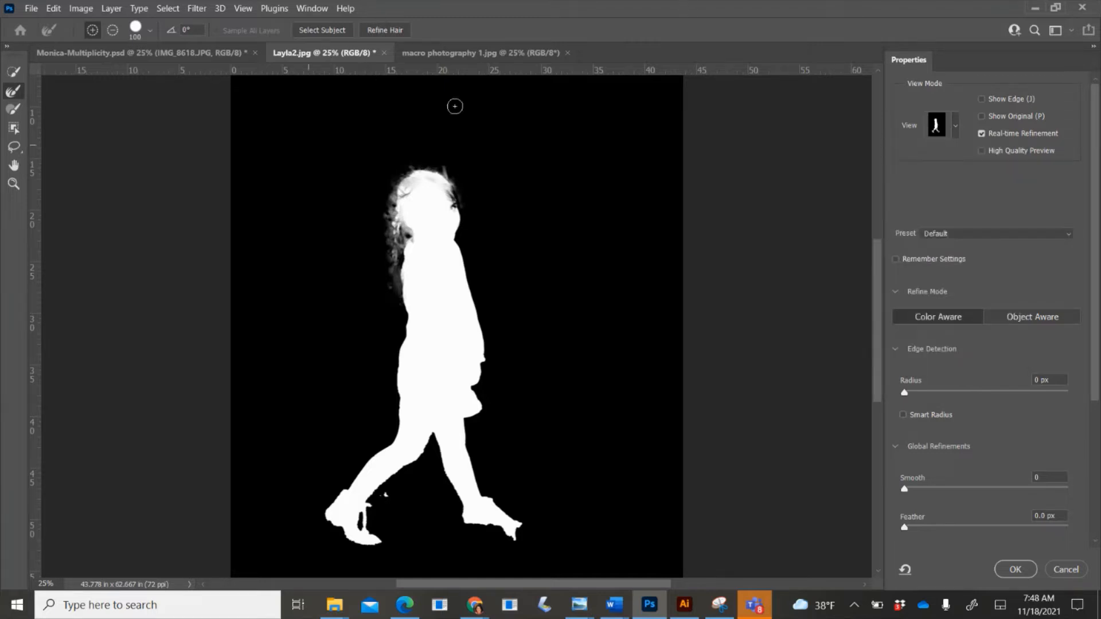
pyautogui.click(958, 135)
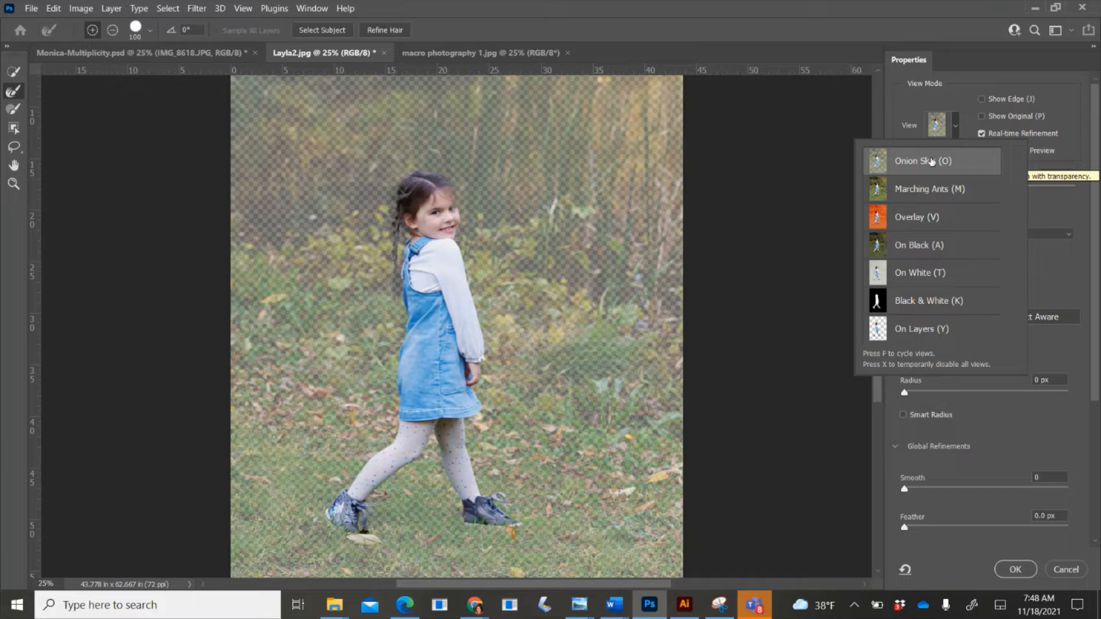
# Step: Brush the girl's hair and braid back into the selection with the Quick Selection Tool at size 25
pyautogui.click(13, 74)
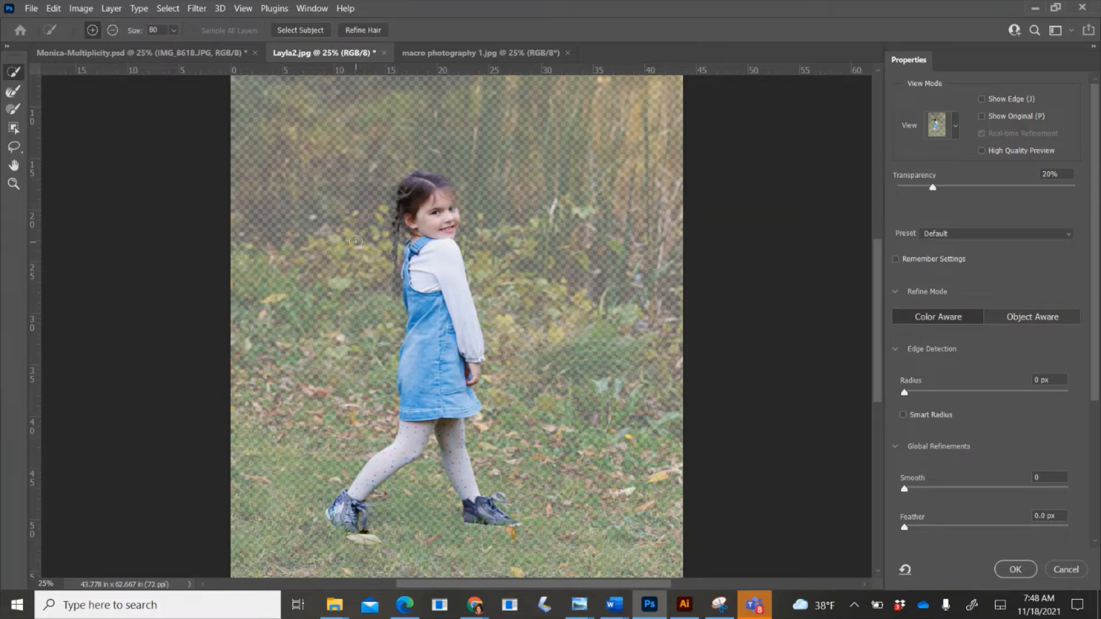
pyautogui.press(']')
pyautogui.press(']')
pyautogui.press(']')
pyautogui.moveTo(399, 195); pyautogui.dragTo(398, 292)
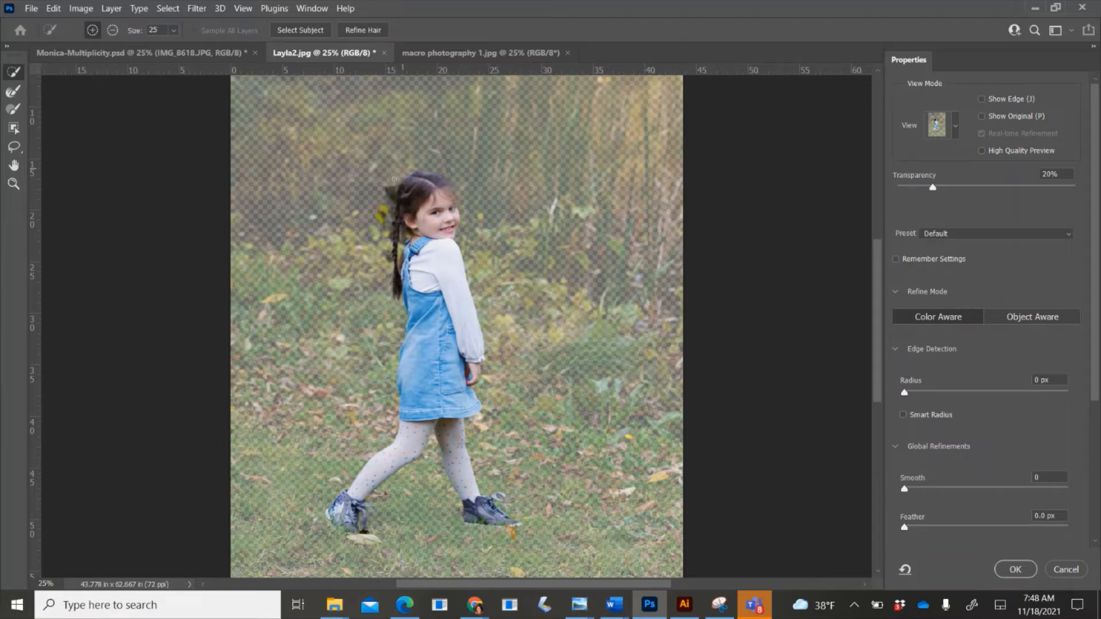
# Step: Subtract the stray background behind the girl's head and braid from the selection
pyautogui.click(112, 30)
pyautogui.moveTo(393, 187); pyautogui.dragTo(386, 244)
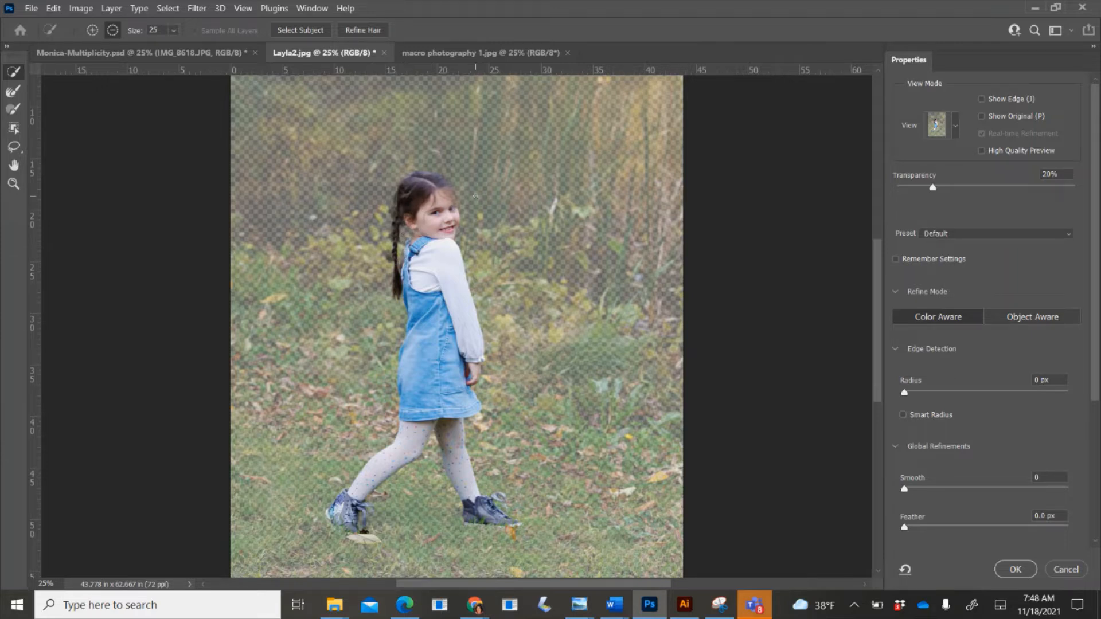
pyautogui.click(92, 29)
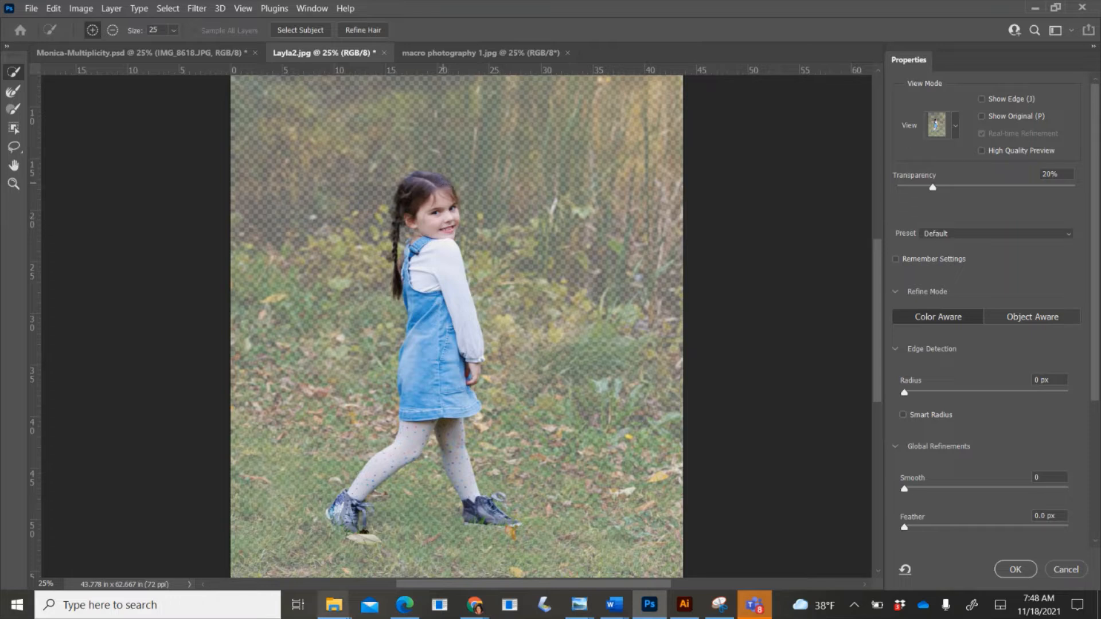
pyautogui.click(113, 30)
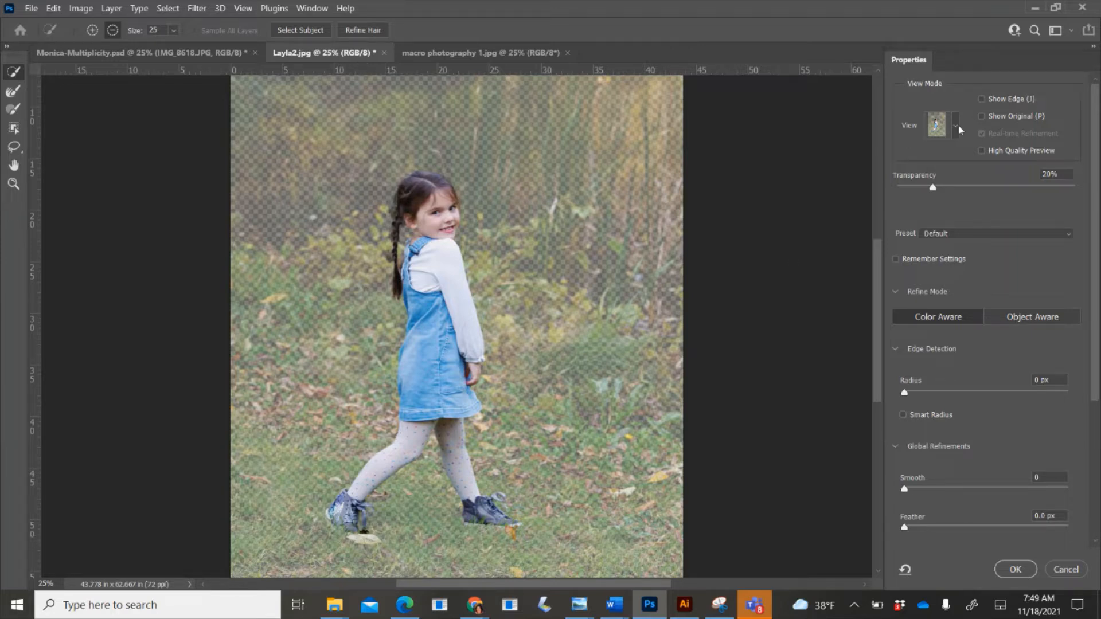
# Step: Preview the mask in Marching Ants and Overlay views, keep Overlay, and set the brush to add to the selection
pyautogui.click(957, 128)
pyautogui.click(933, 188)
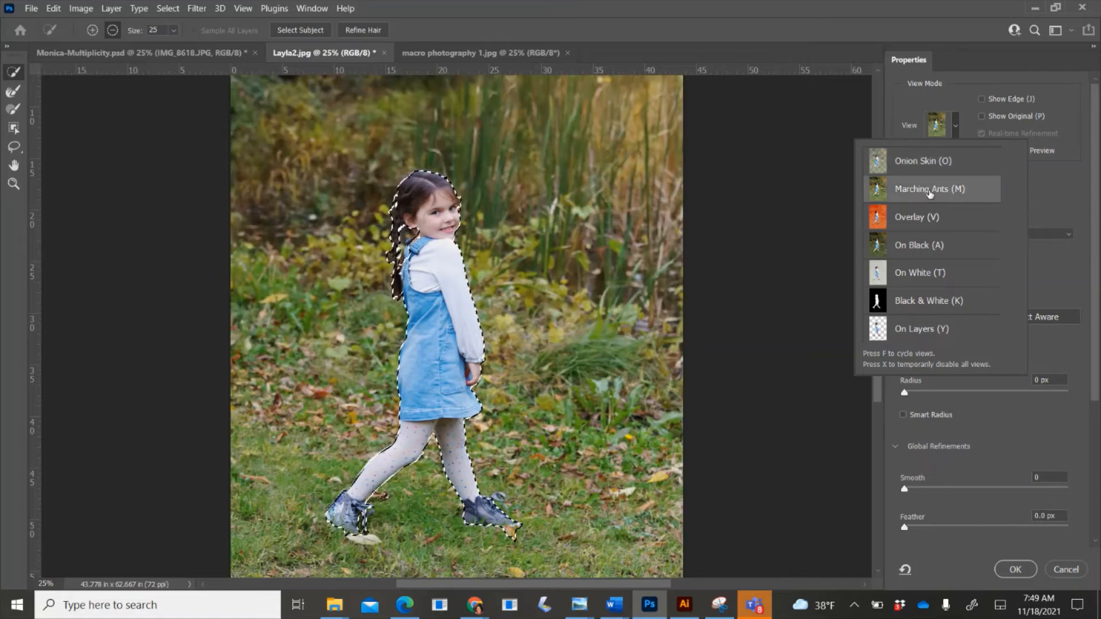
pyautogui.click(913, 222)
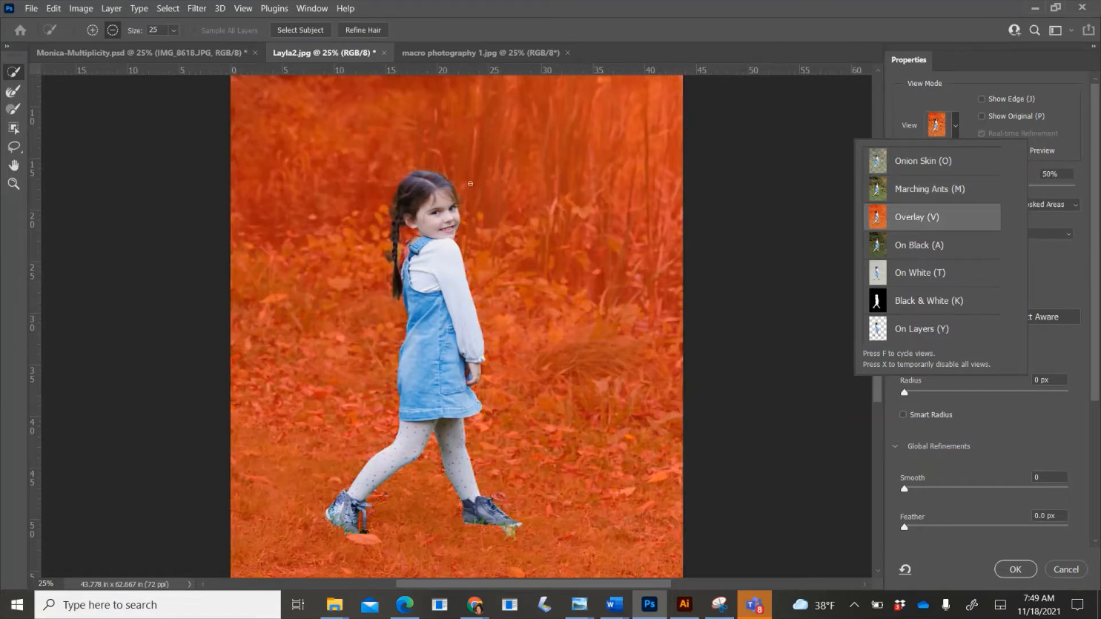
pyautogui.click(93, 30)
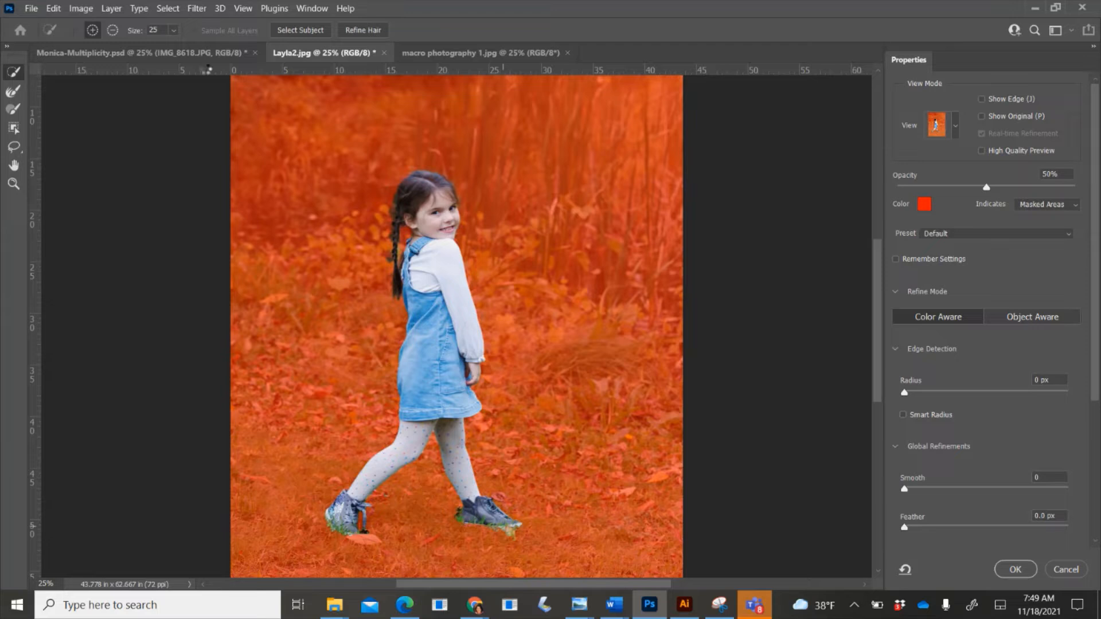
# Step: Subtract the grass under the front shoe and refine the braid and shoe edges with the Refine Edge Brush at size 50
pyautogui.click(112, 29)
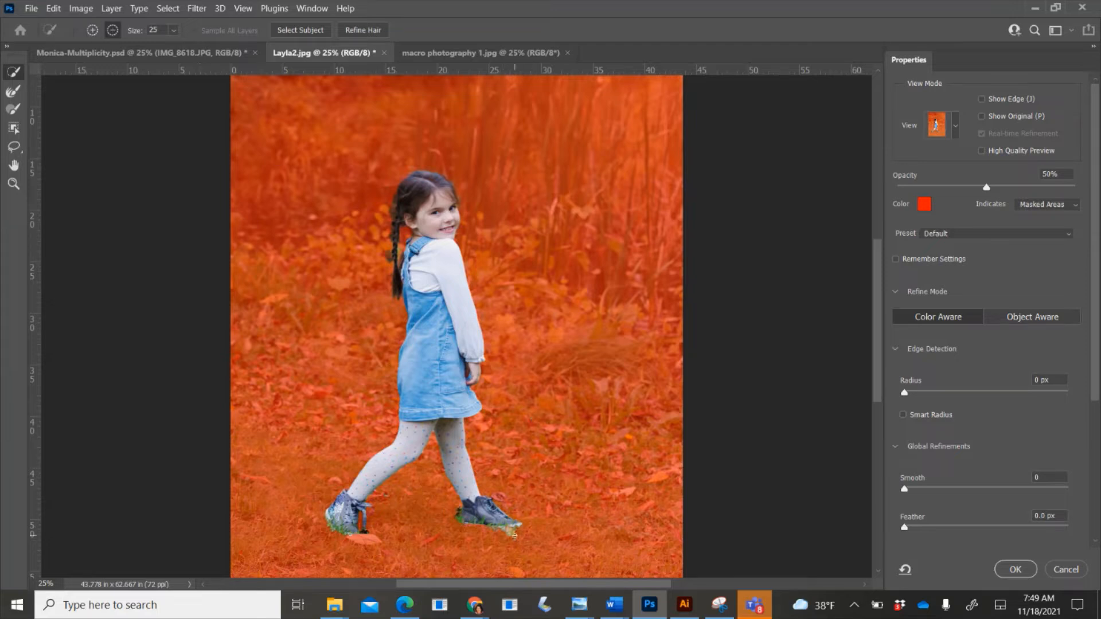
pyautogui.moveTo(505, 533); pyautogui.dragTo(524, 534)
pyautogui.click(14, 91)
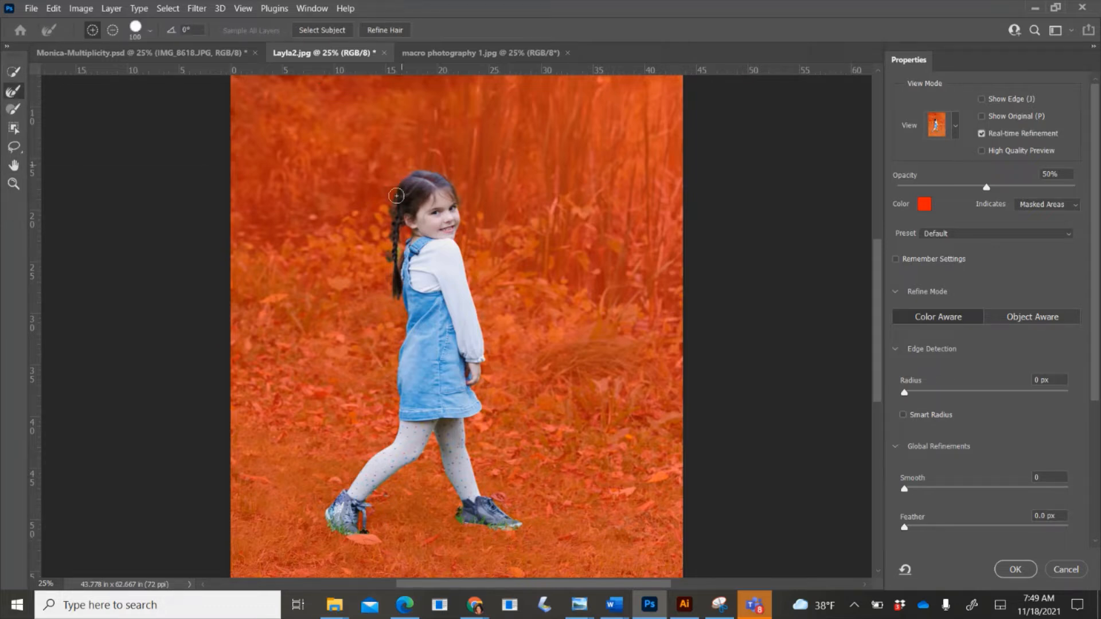
pyautogui.press('[')
pyautogui.press('[')
pyautogui.press('[')
pyautogui.press('[')
pyautogui.press('[')
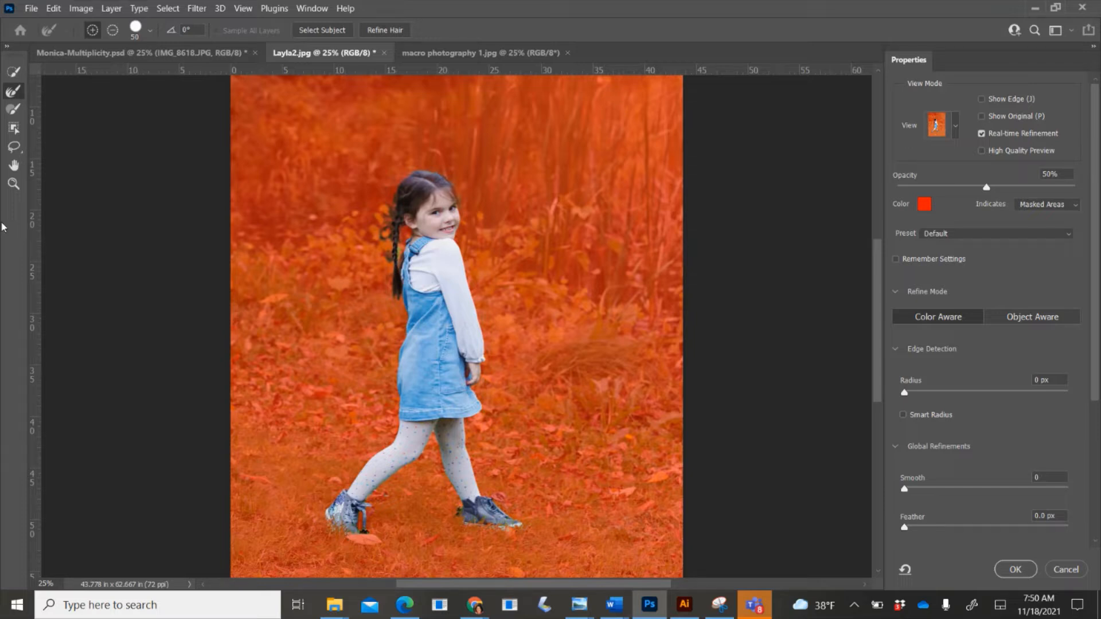
# Step: Add a patch of background behind the head with the Brush Tool at size 175, and subtract it again along the braid
pyautogui.click(15, 112)
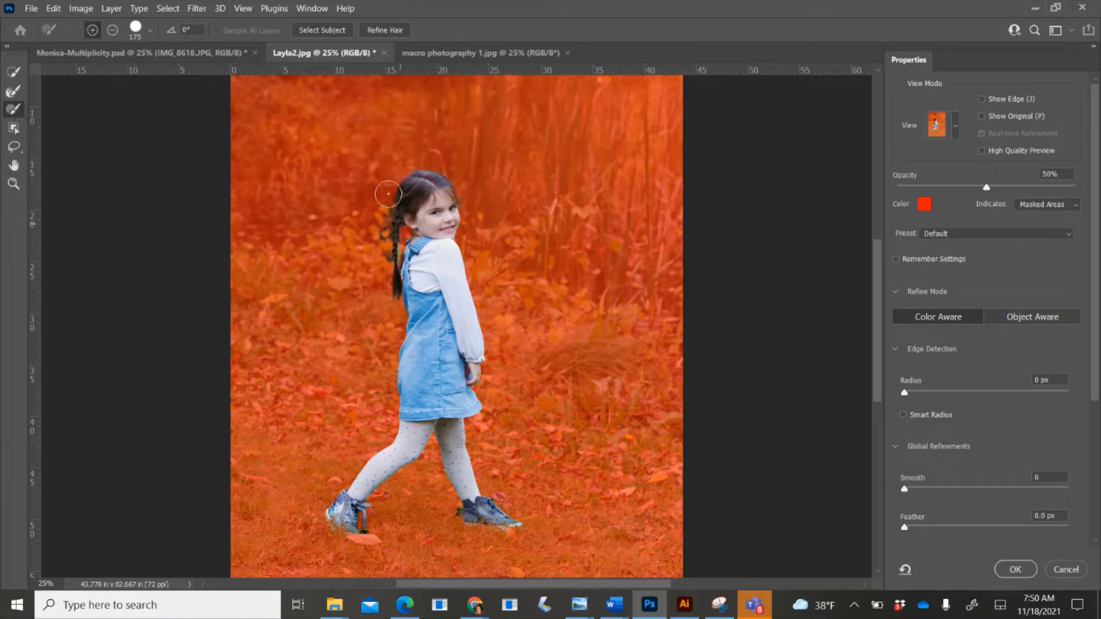
pyautogui.moveTo(382, 189); pyautogui.dragTo(380, 225)
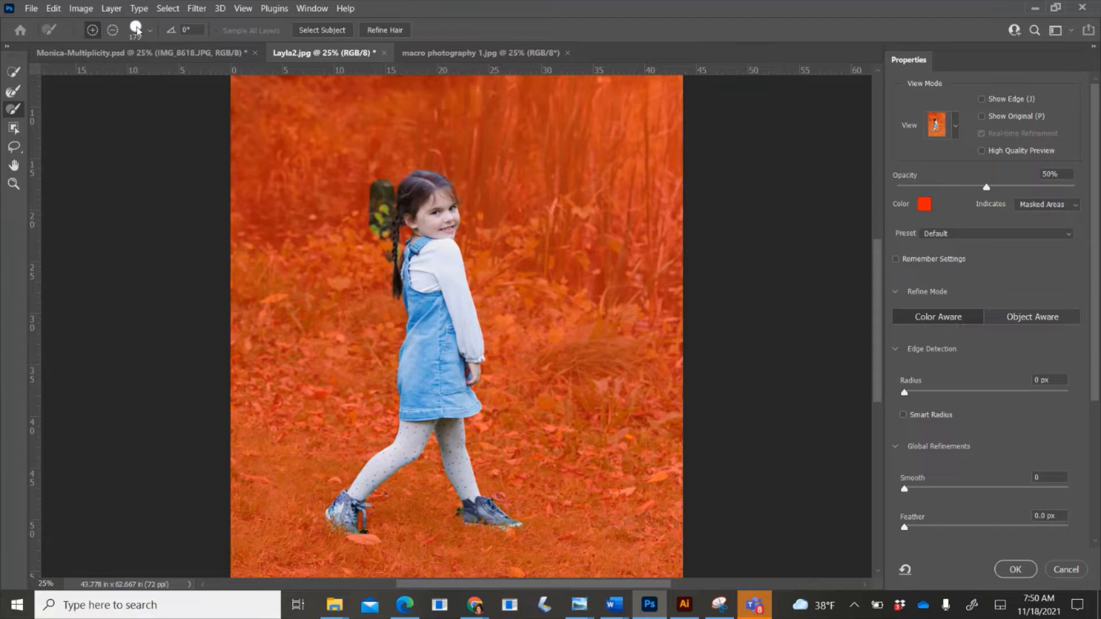
pyautogui.click(113, 31)
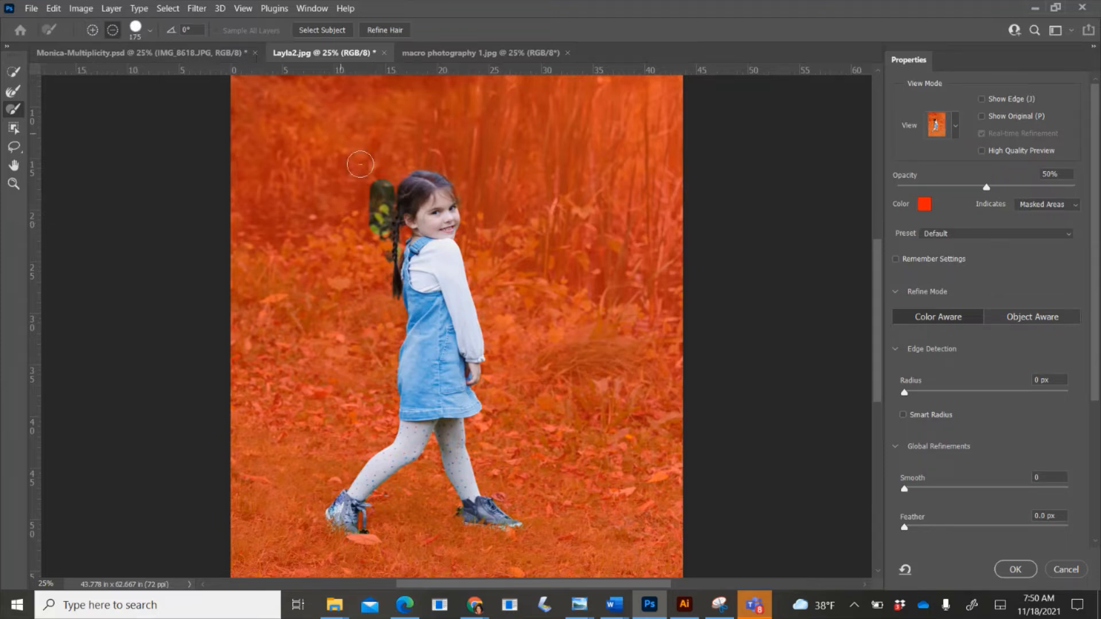
pyautogui.moveTo(360, 165)
pyautogui.mouseDown()
pyautogui.moveTo(380, 183)
pyautogui.moveTo(376, 235)
pyautogui.moveTo(383, 189)
pyautogui.moveTo(378, 266)
pyautogui.mouseUp()
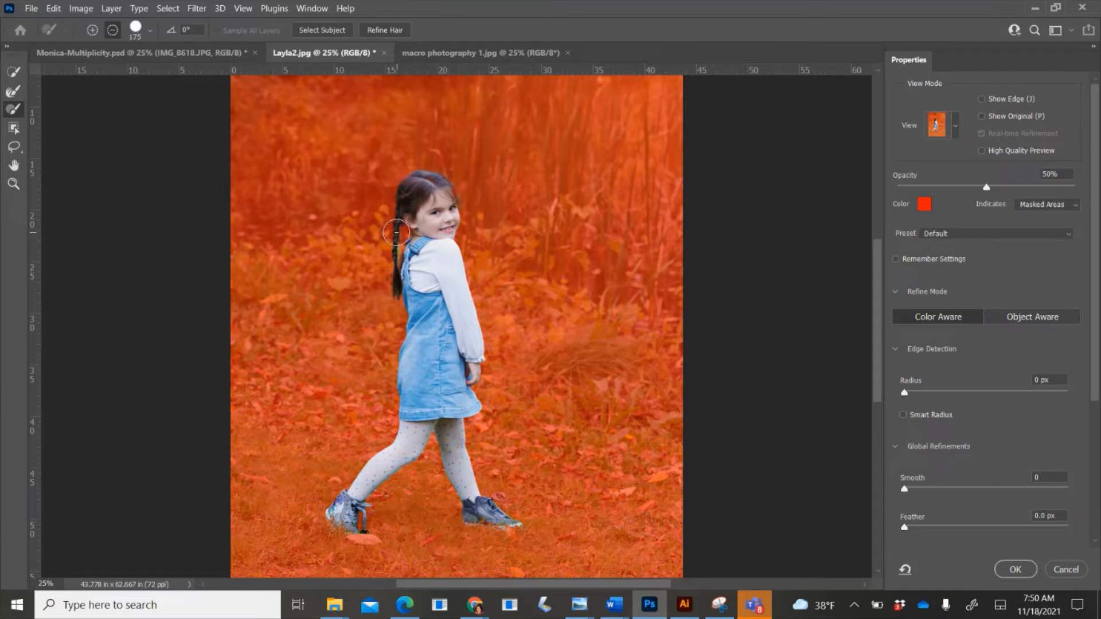
# Step: Show the mask in Black & White view and paint out the stray spot beside the rear leg
pyautogui.click(951, 123)
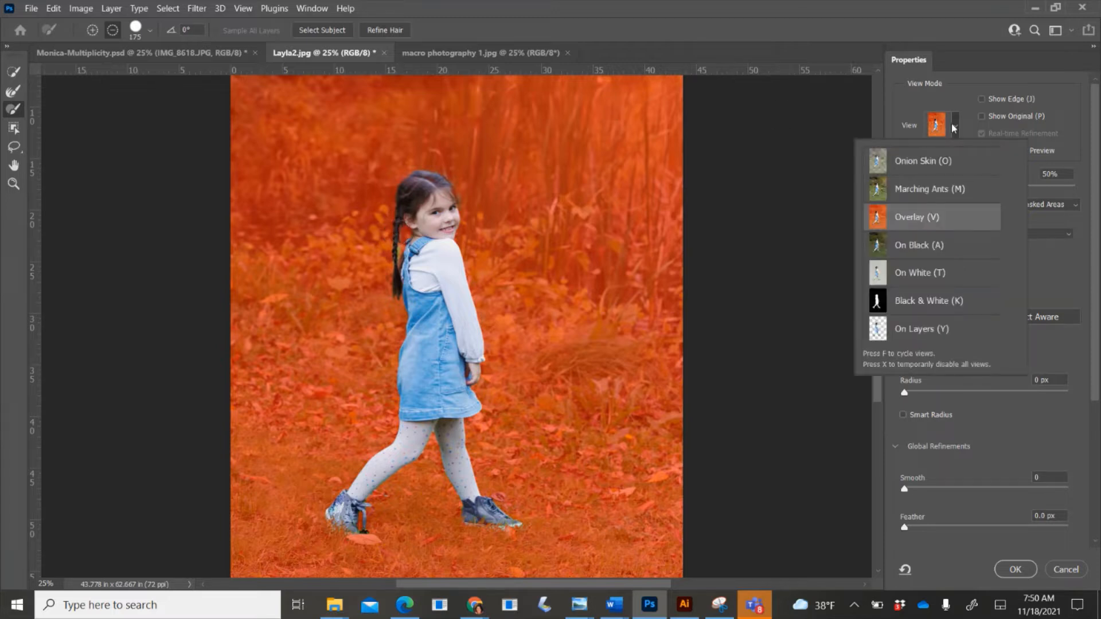
pyautogui.click(923, 298)
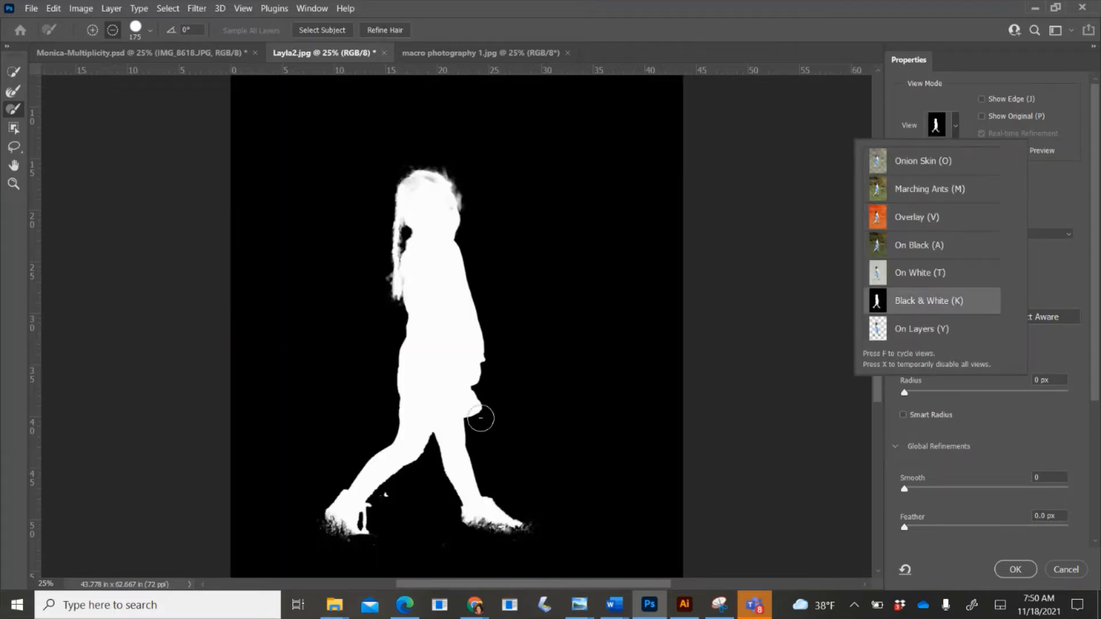
pyautogui.click(391, 498)
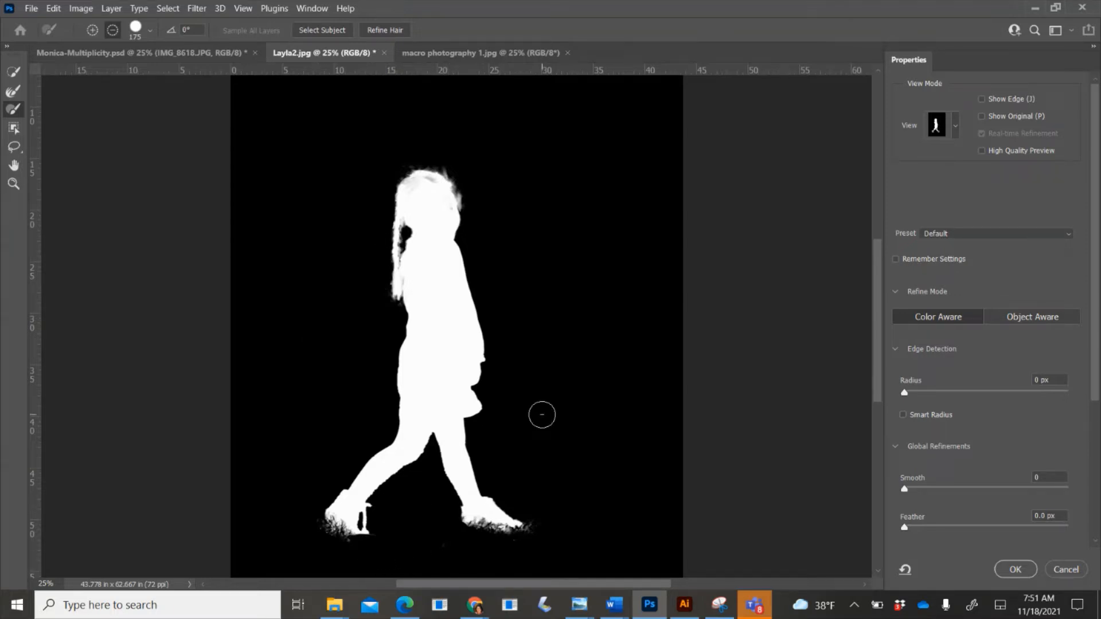
# Step: Set the subtracting brush to 90 px and trim the hazy mask edge in front of the girl's forehead
pyautogui.hotkey('ctrl', '+')
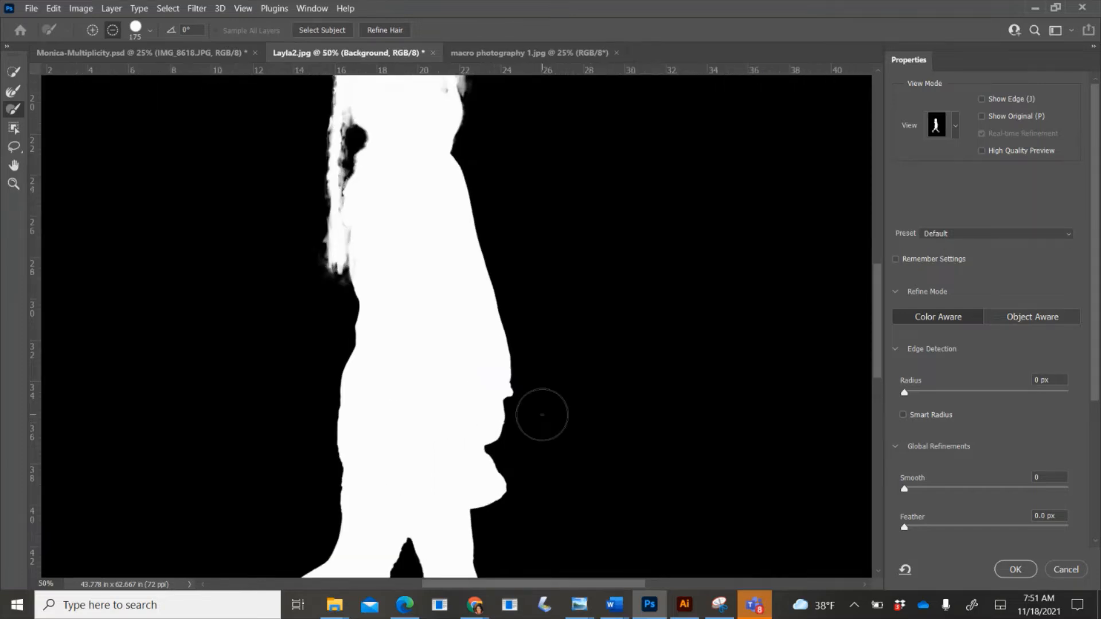
pyautogui.hotkey('ctrl', '-')
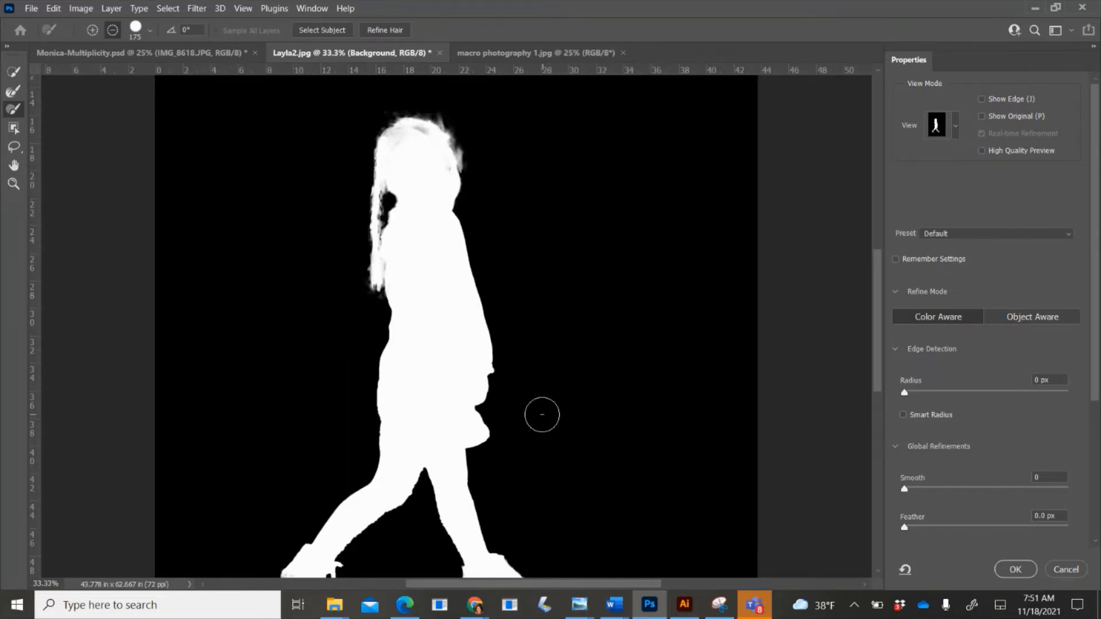
pyautogui.press('[')
pyautogui.press('[')
pyautogui.press('[')
pyautogui.press('[')
pyautogui.press('[')
pyautogui.press('[')
pyautogui.press('[')
pyautogui.press('[')
pyautogui.press('[')
pyautogui.press(']')
pyautogui.press(']')
pyautogui.press(']')
pyautogui.press(']')
pyautogui.press(']')
pyautogui.press(']')
pyautogui.click(147, 32)
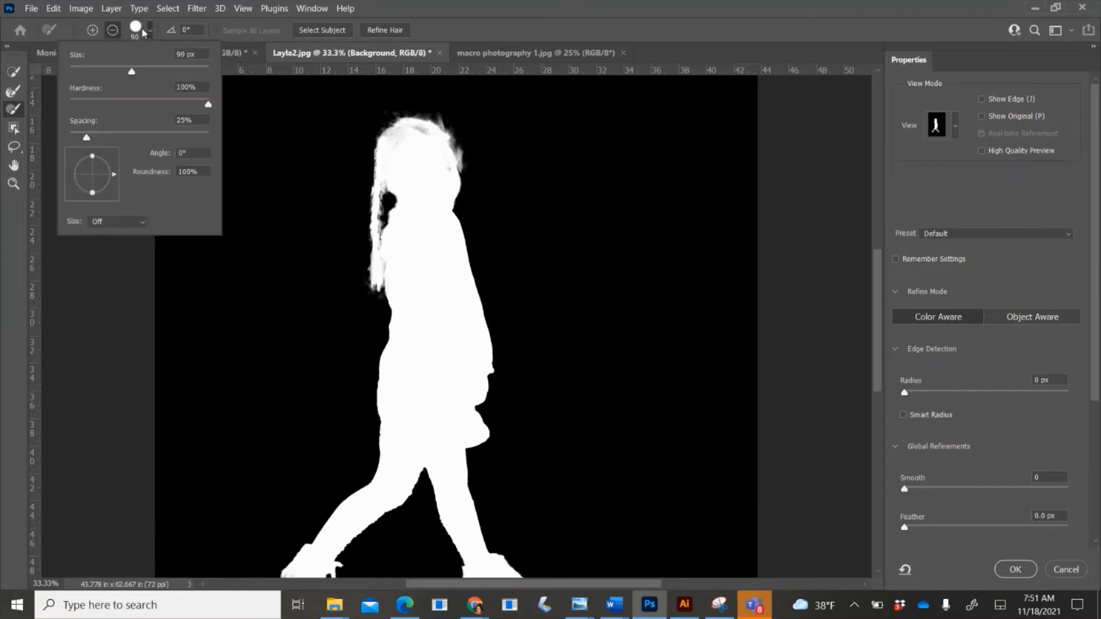
pyautogui.click(499, 21)
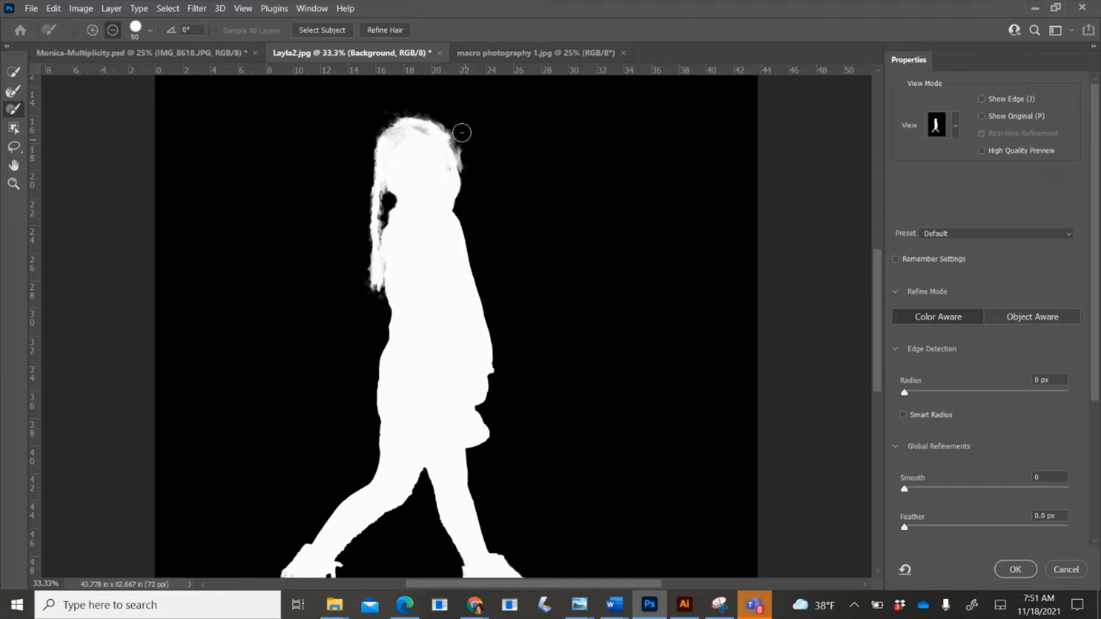
# Step: Lower the brush hardness and dab the mask edge beside the forehead with the softer brush
pyautogui.click(151, 30)
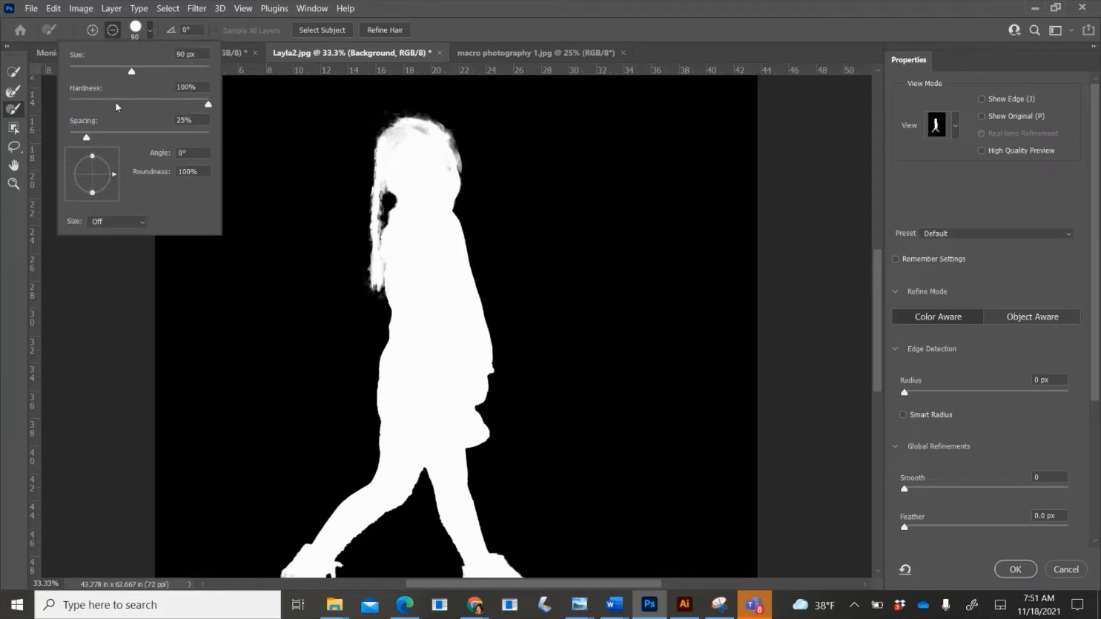
pyautogui.moveTo(116, 104); pyautogui.dragTo(93, 104)
pyautogui.click(464, 139)
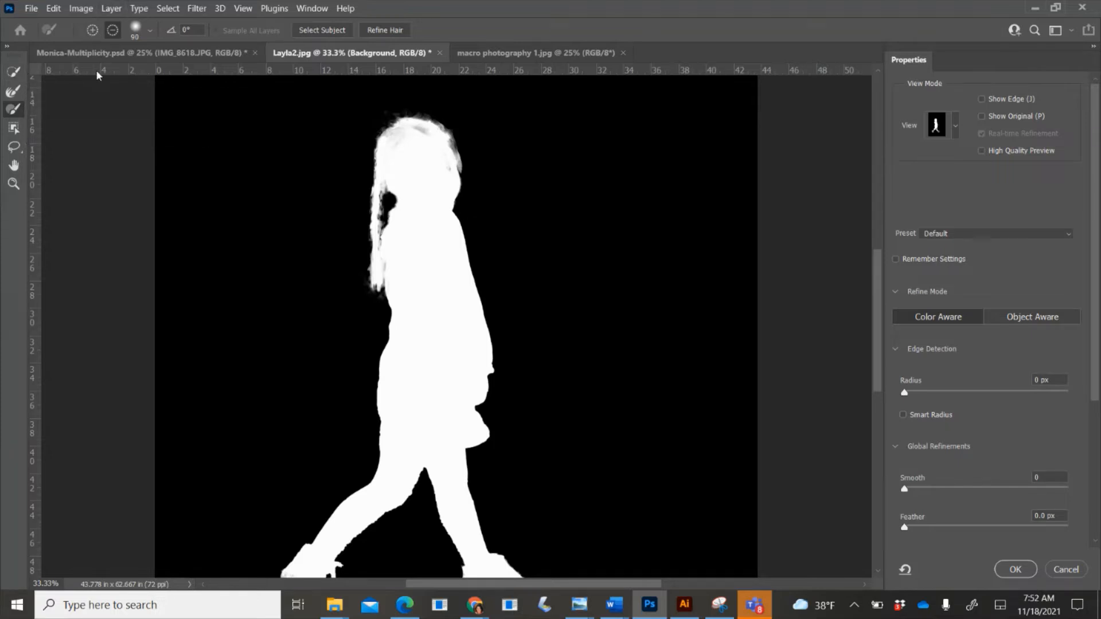
# Step: Set the Edge Detection radius to 9 px
pyautogui.scroll(-2, 739, 218)
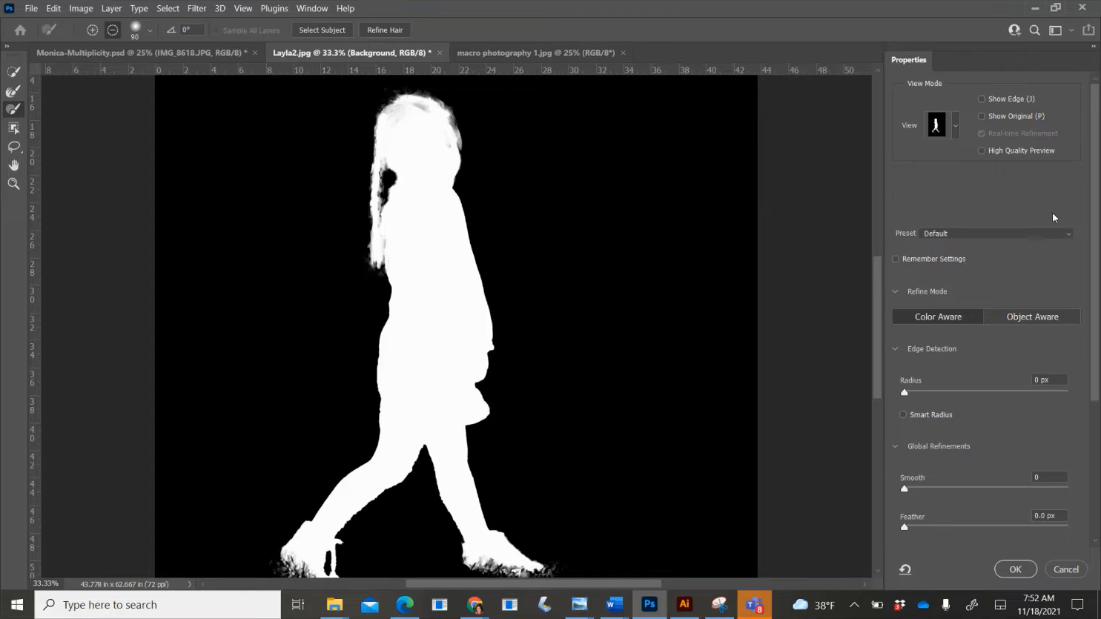
pyautogui.scroll(-3, 1052, 212)
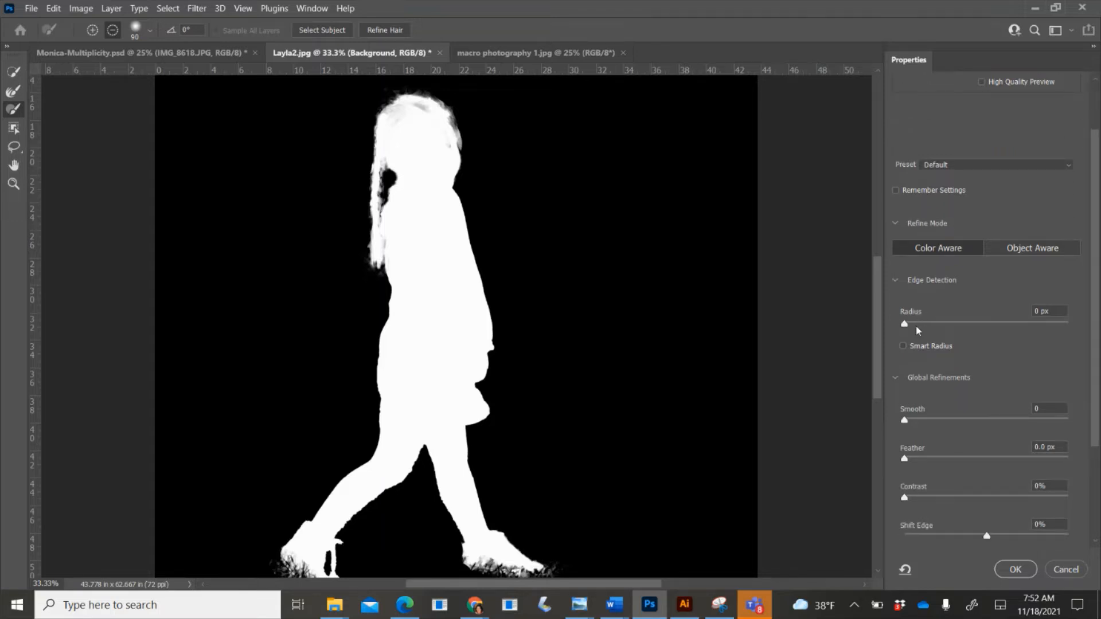
pyautogui.click(913, 324)
pyautogui.click(937, 326)
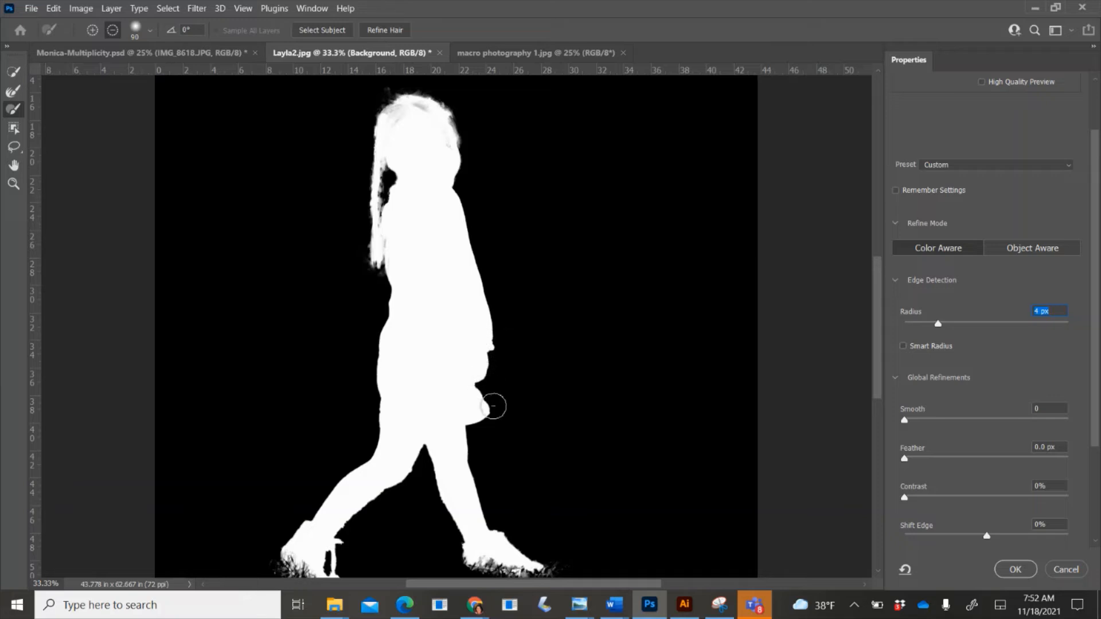
pyautogui.moveTo(960, 329); pyautogui.dragTo(969, 333)
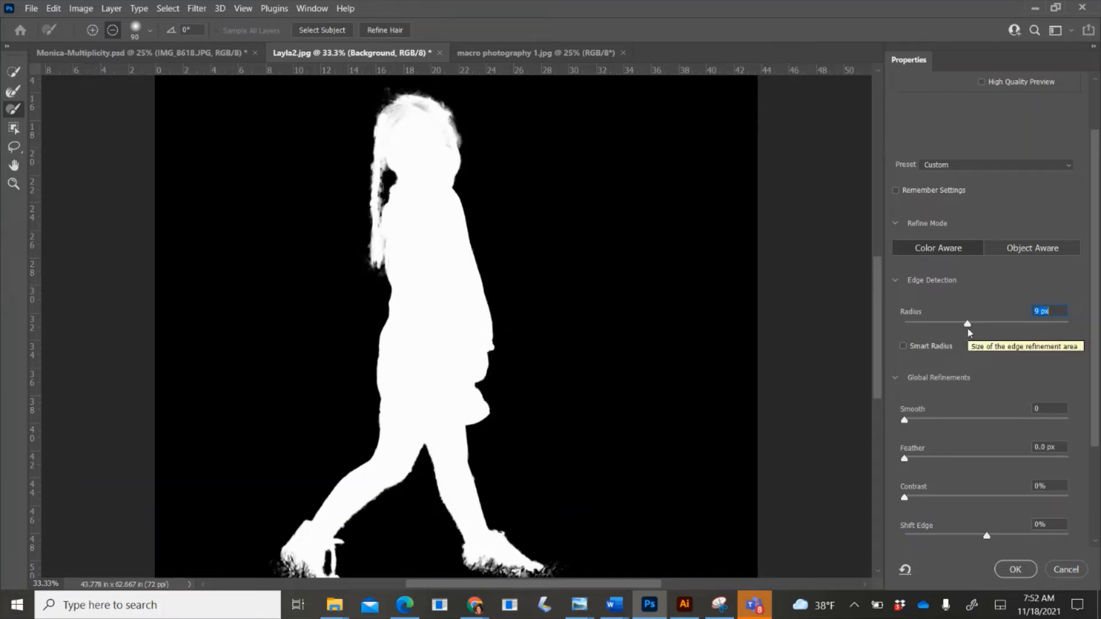
# Step: Refine the mask along the back of the dress and around the hand and front hem with the Refine Edge Brush at size 50
pyautogui.click(15, 91)
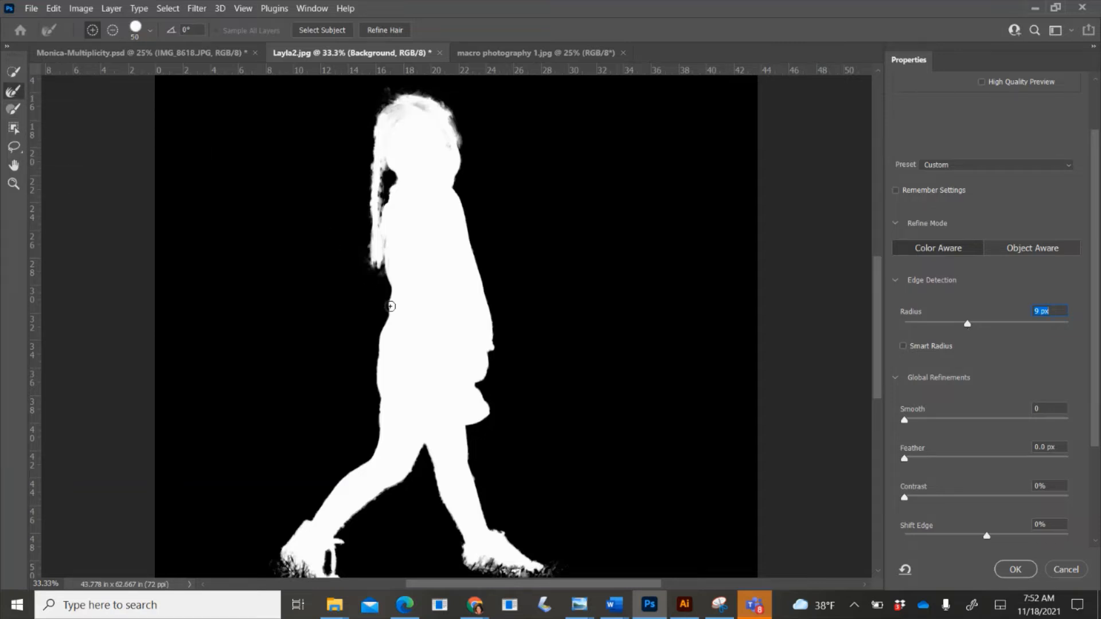
pyautogui.moveTo(376, 453); pyautogui.dragTo(375, 473)
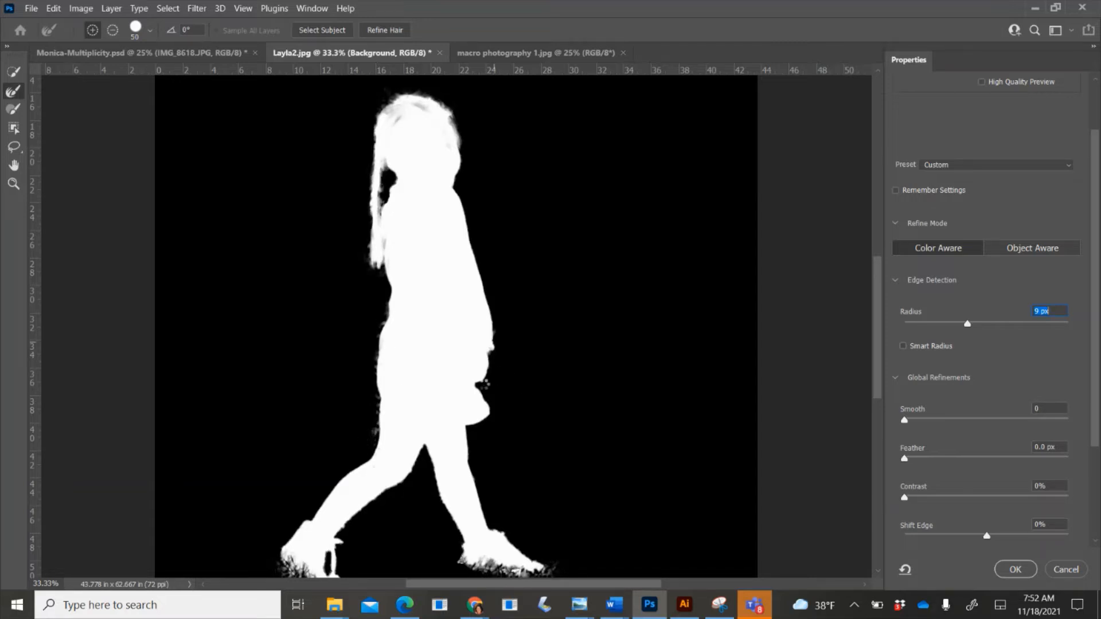
pyautogui.moveTo(480, 385); pyautogui.dragTo(494, 411)
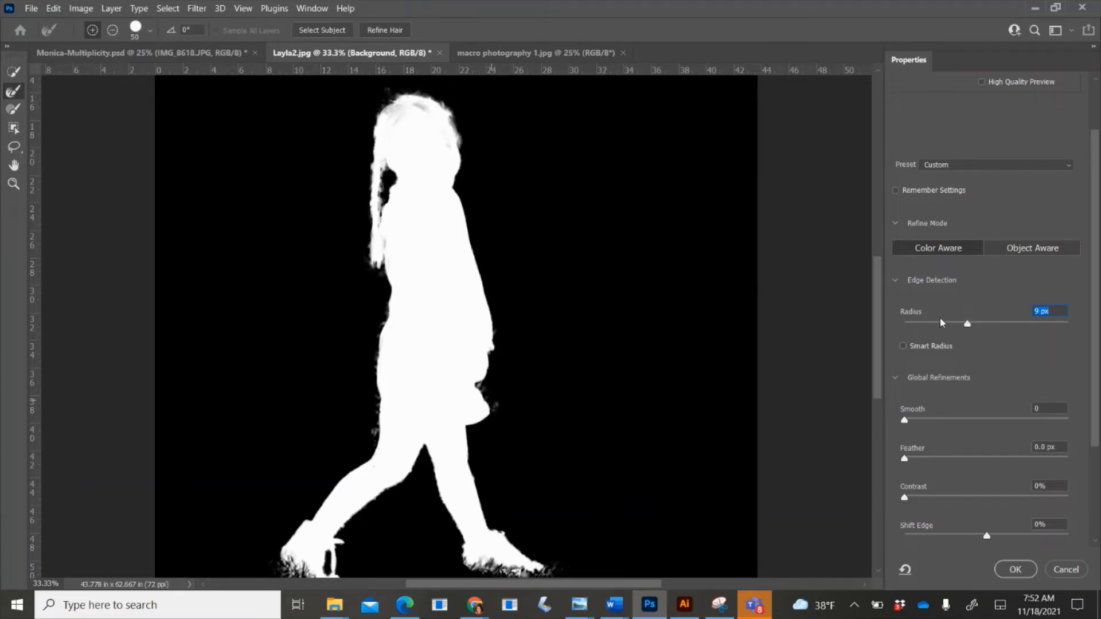
# Step: Set the global refinement Feather to 3.3 px
pyautogui.scroll(-1, 940, 323)
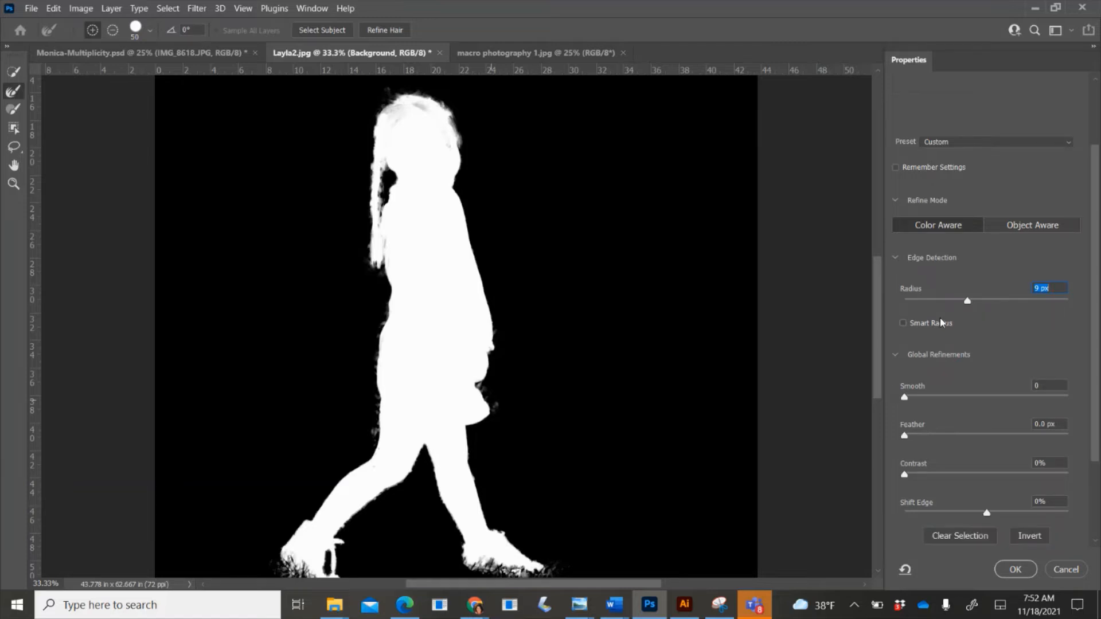
pyautogui.scroll(-1, 941, 323)
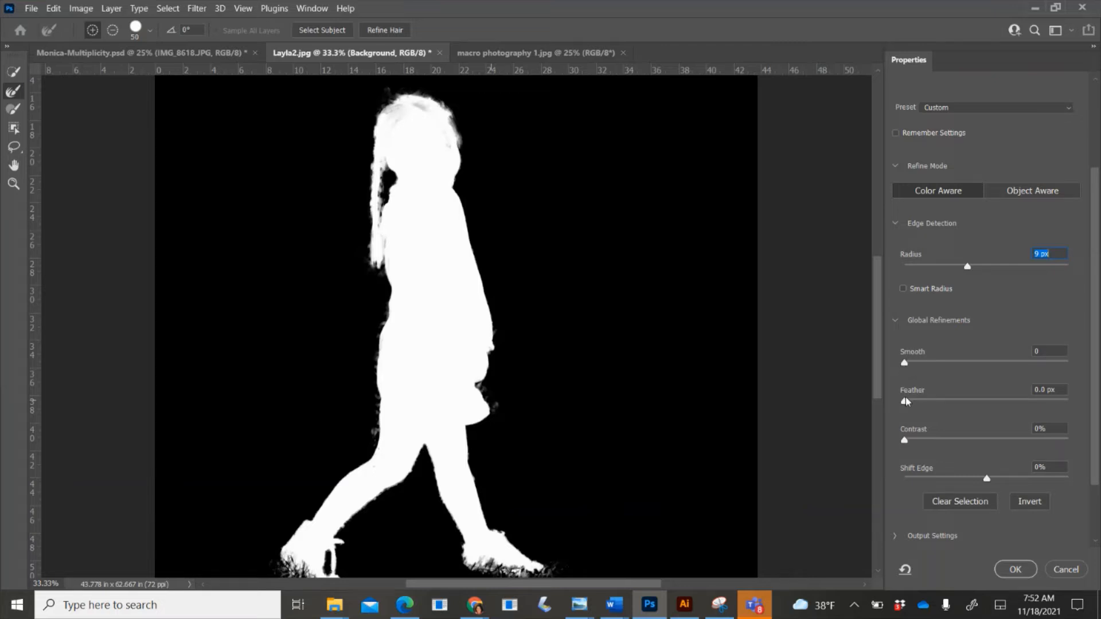
pyautogui.moveTo(912, 405); pyautogui.dragTo(934, 403)
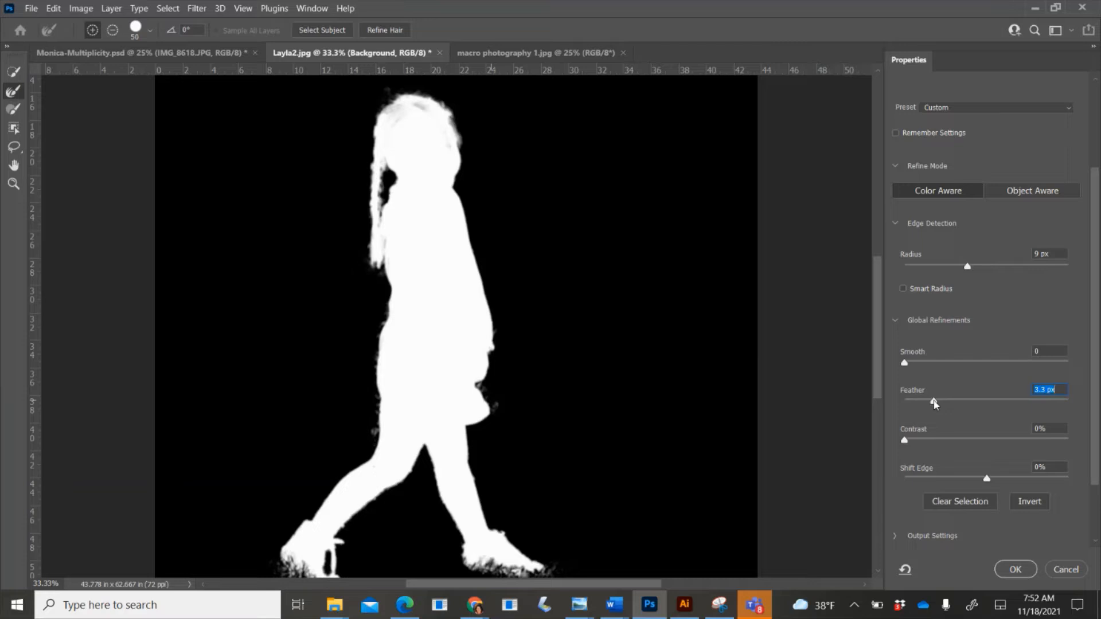
pyautogui.scroll(-1, 935, 404)
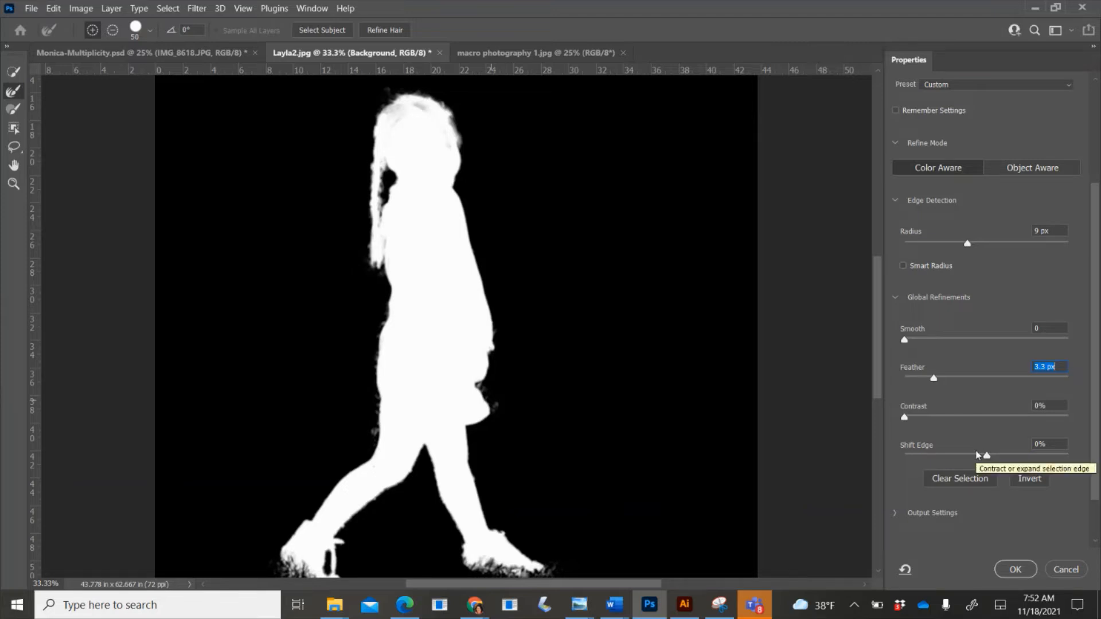
# Step: Switch the preview to On Layers and inspect the cut-out down to the shoes
pyautogui.scroll(2, 949, 144)
pyautogui.scroll(2, 949, 143)
pyautogui.click(955, 125)
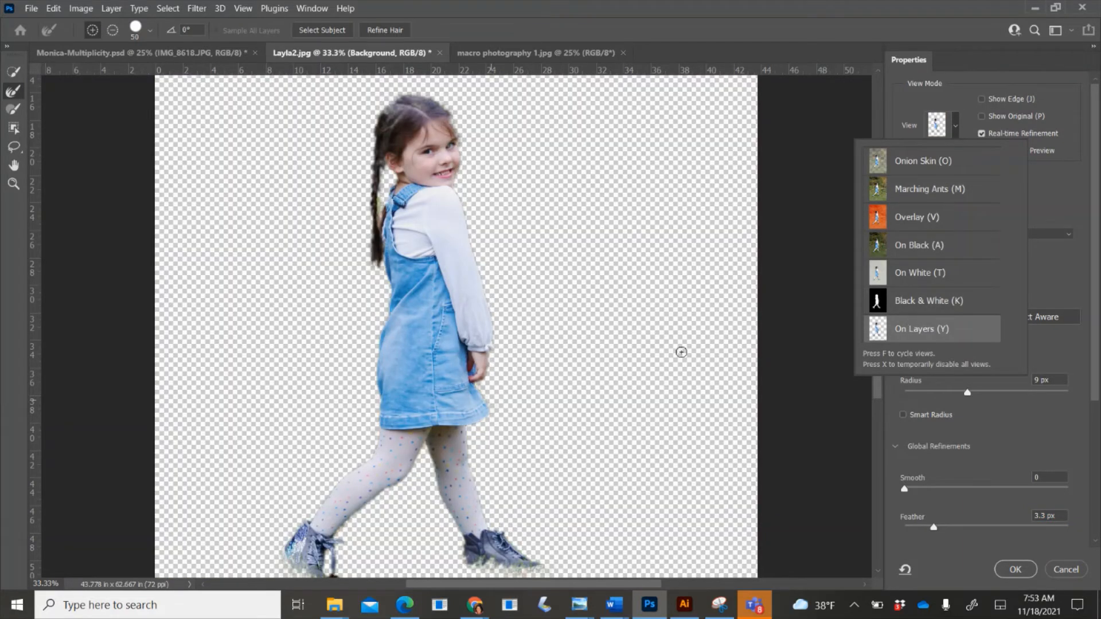
pyautogui.scroll(-2, 681, 352)
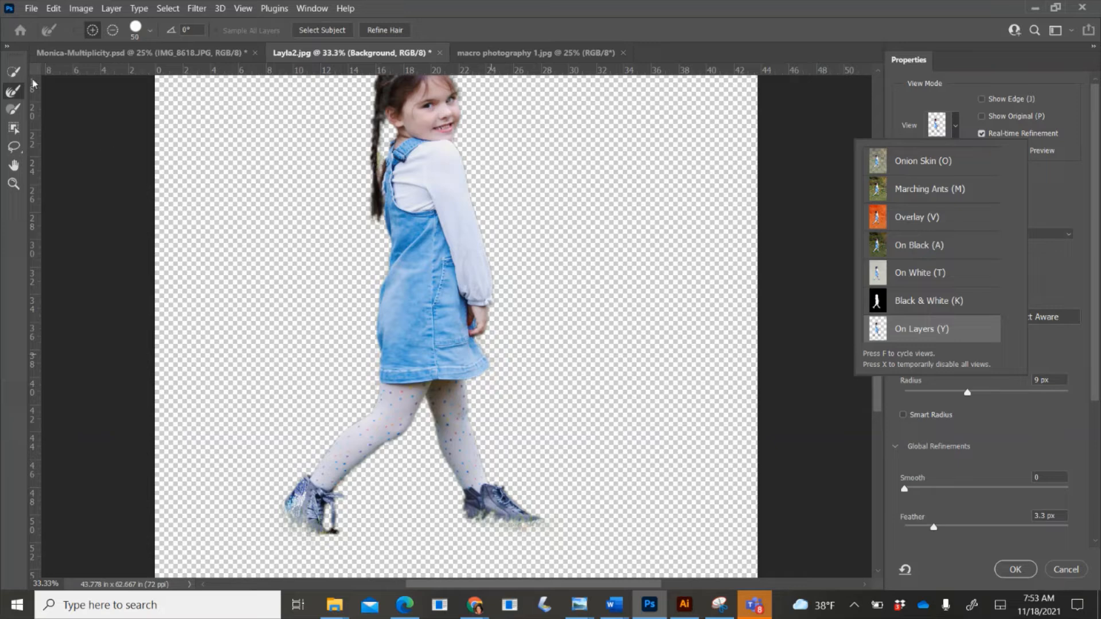
# Step: Paint out the background beside the braid with the Brush Tool in subtract mode at size 10
pyautogui.click(13, 109)
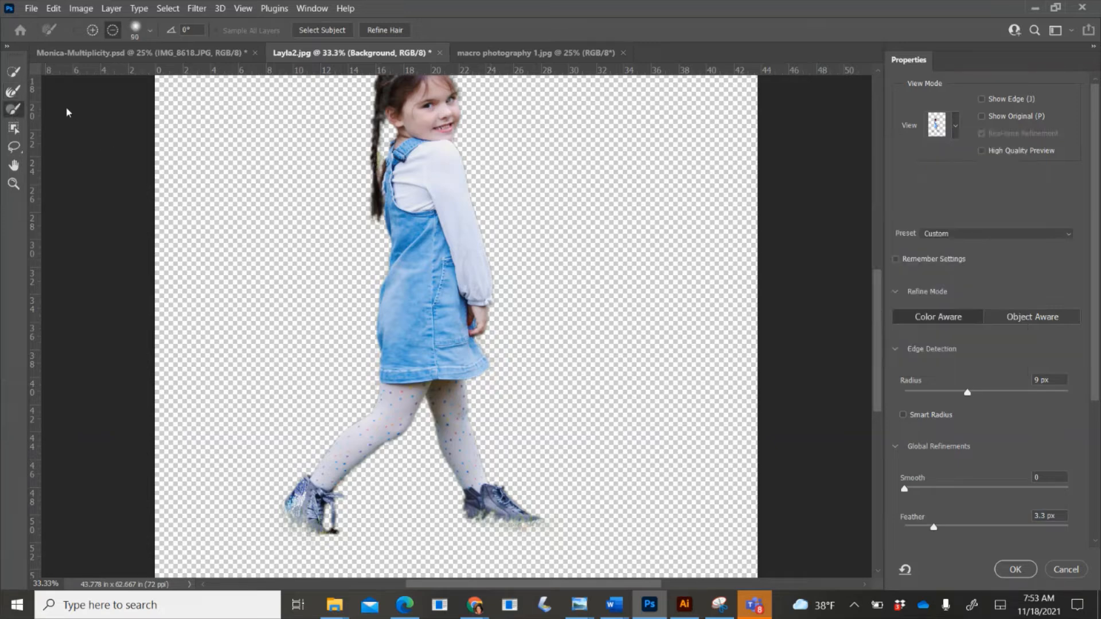
pyautogui.press('[')
pyautogui.press('[')
pyautogui.press('[')
pyautogui.press('[')
pyautogui.press('[')
pyautogui.press('[')
pyautogui.press('[')
pyautogui.press('[')
pyautogui.moveTo(379, 157); pyautogui.dragTo(378, 172)
# Step: Set the brush to add and paint the missing parts of the hair back in, enlarging the brush to size 35
pyautogui.click(92, 30)
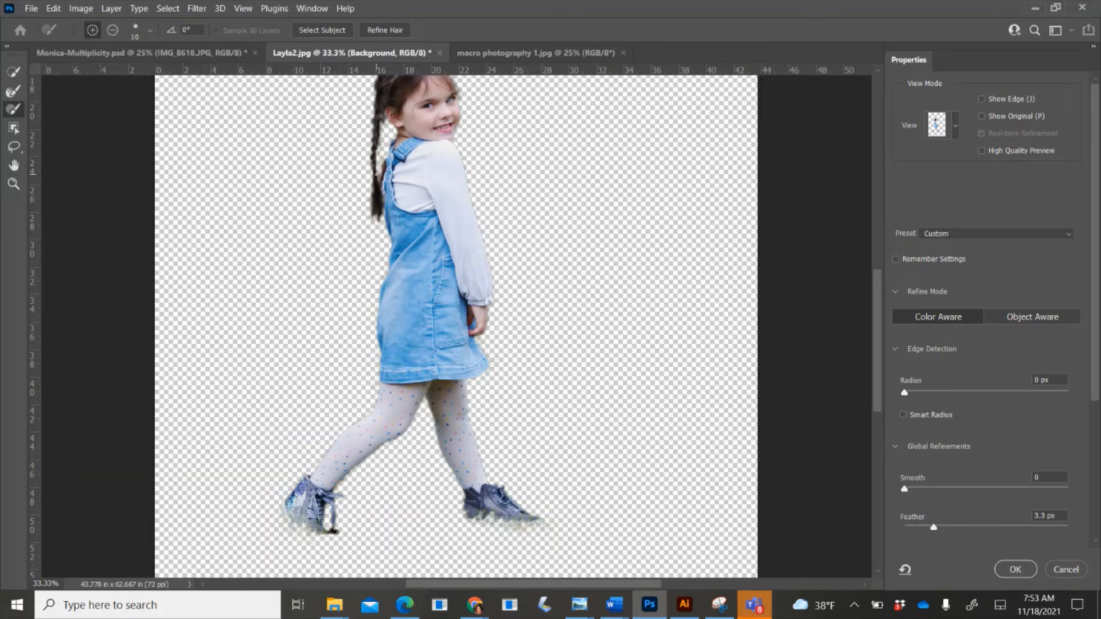
pyautogui.scroll(4, 456, 327)
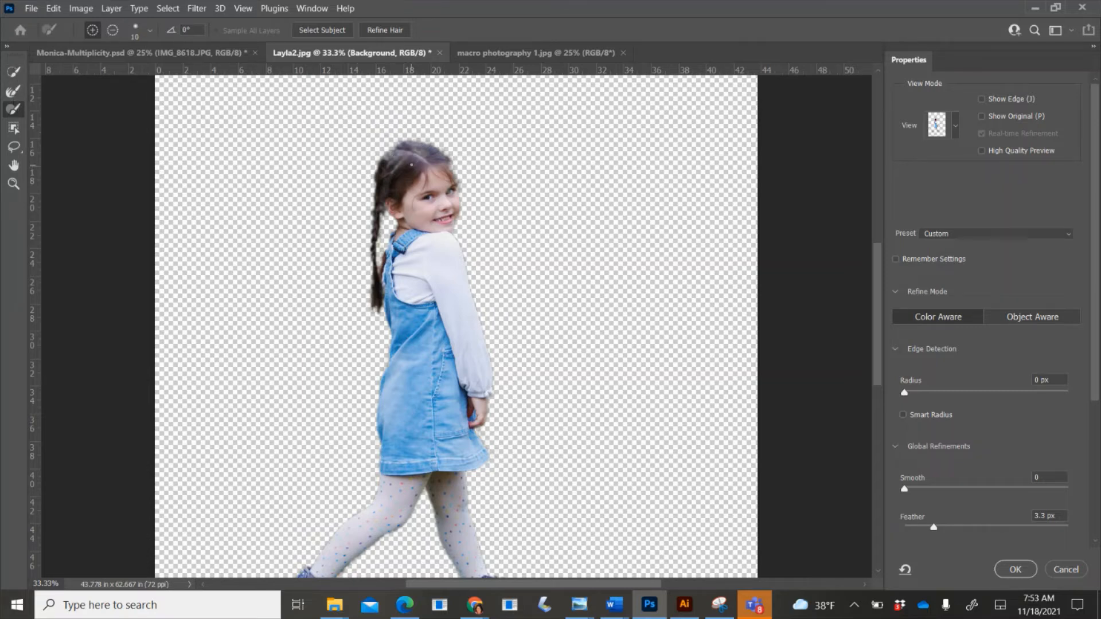
pyautogui.press(']')
pyautogui.press(']')
pyautogui.press(']')
pyautogui.press(']')
pyautogui.press(']')
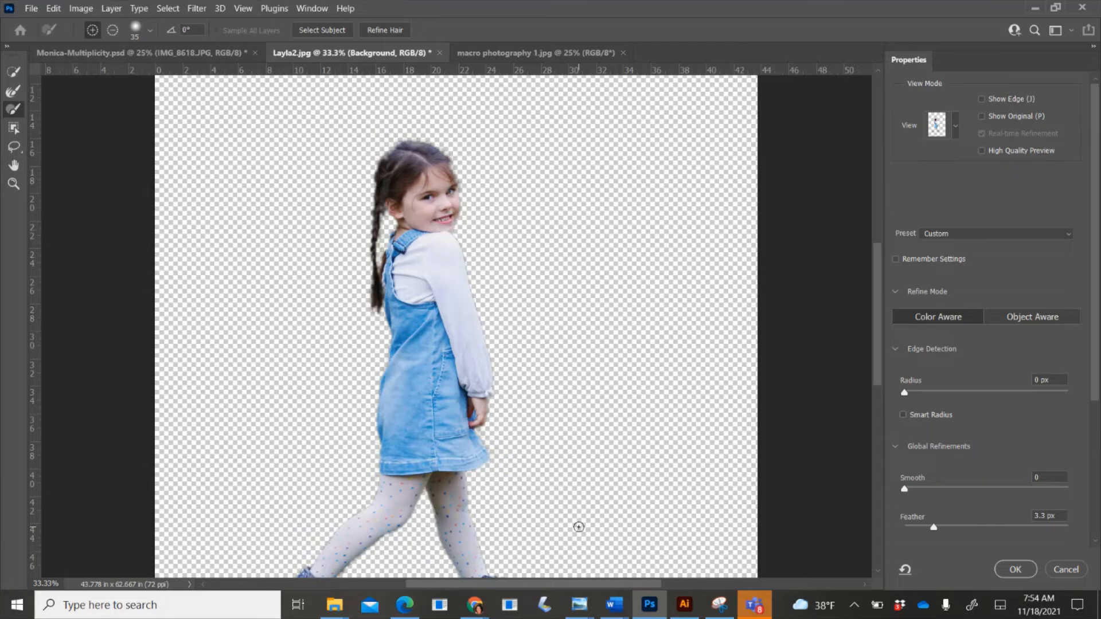
# Step: Check the legs and shoes of the cut-out and accept the Select and Mask refinements
pyautogui.scroll(-3, 579, 527)
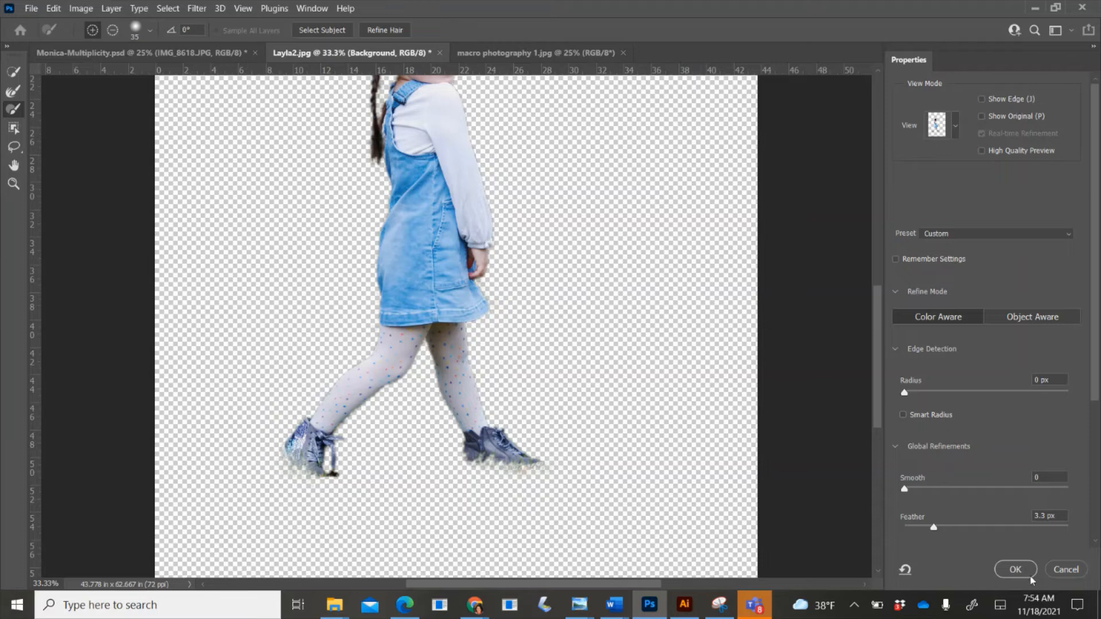
pyautogui.click(1015, 569)
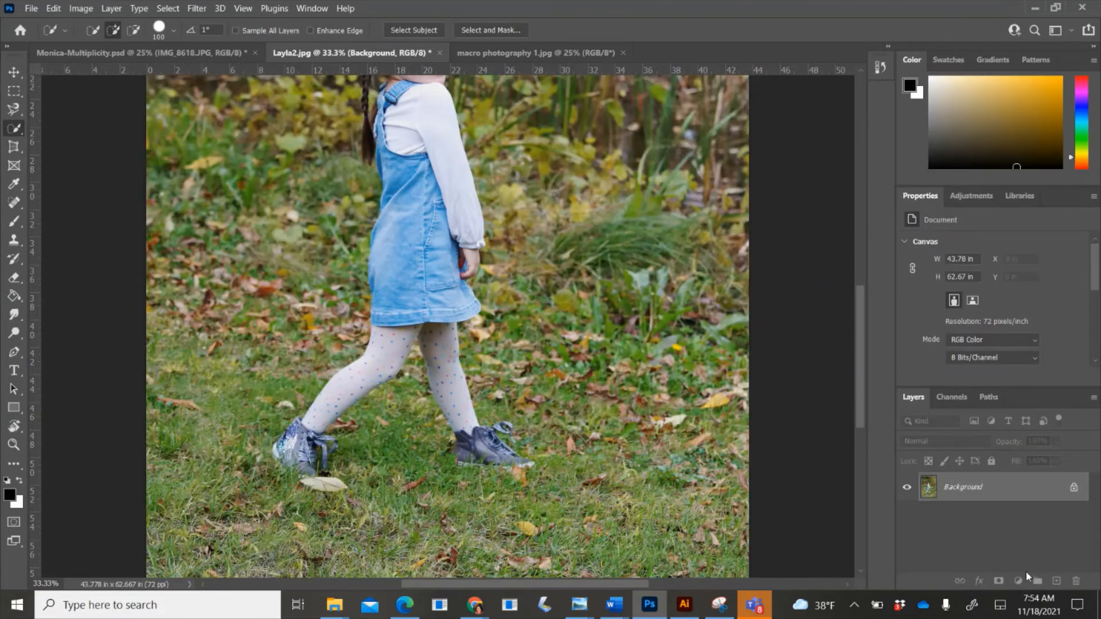
# Step: Copy the selected girl, paste her into macro photography 1.jpg with the colour conversion accepted, and toggle her layer off and on
pyautogui.scroll(2, 642, 420)
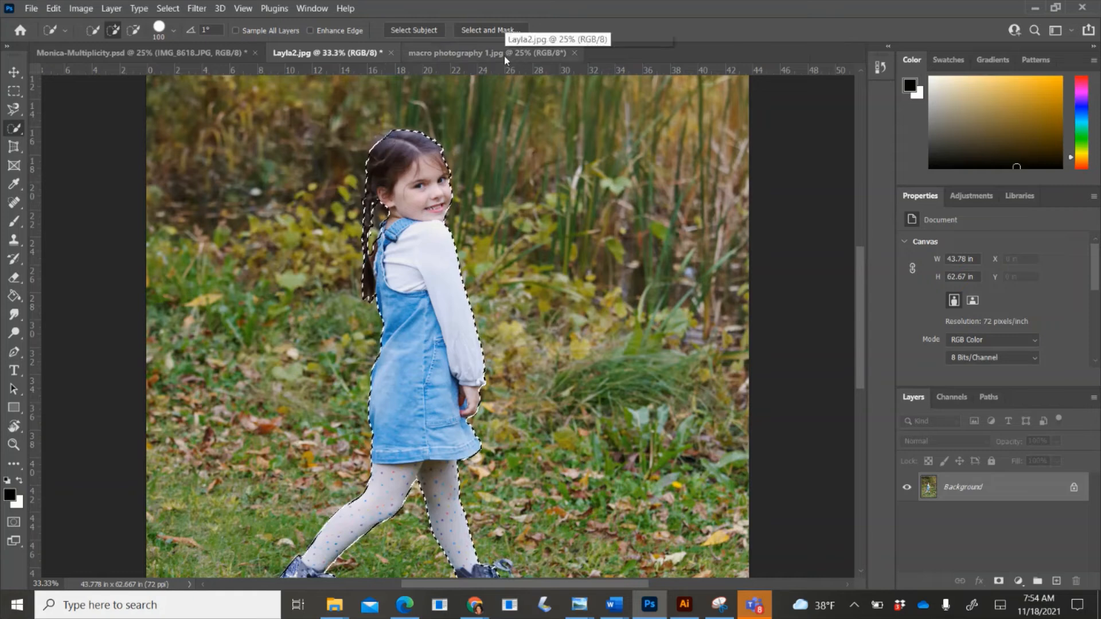
pyautogui.click(50, 8)
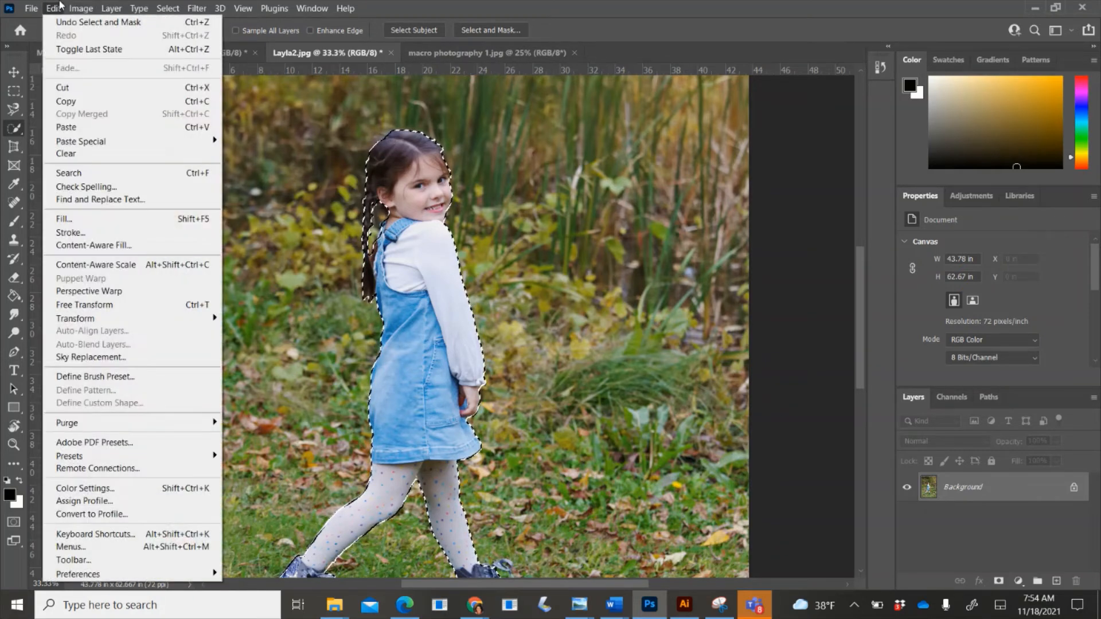
pyautogui.click(86, 102)
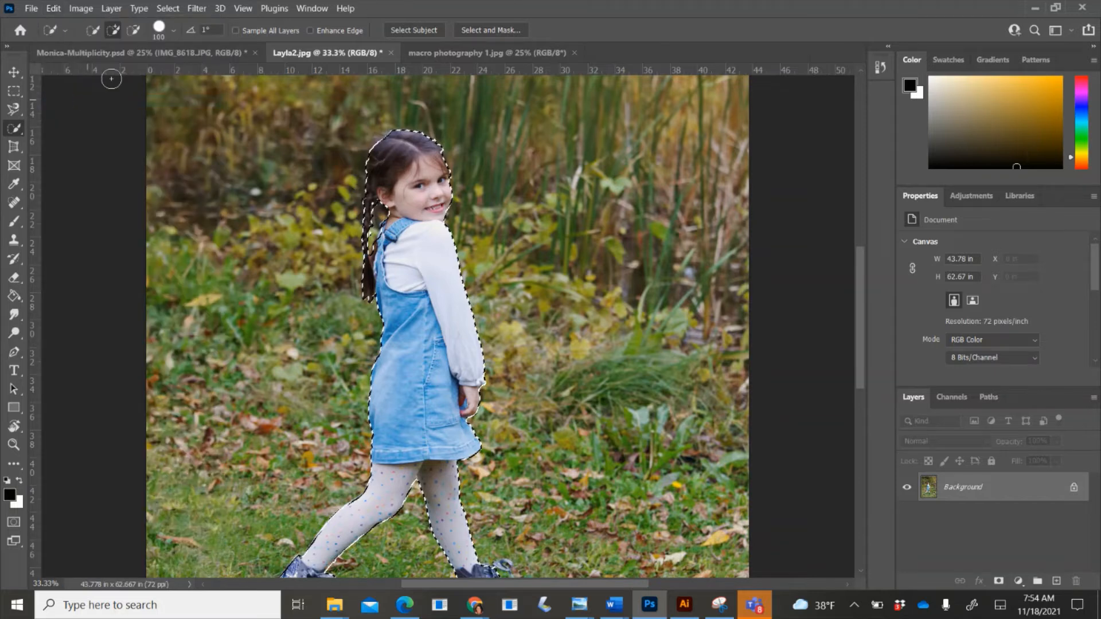
pyautogui.click(465, 55)
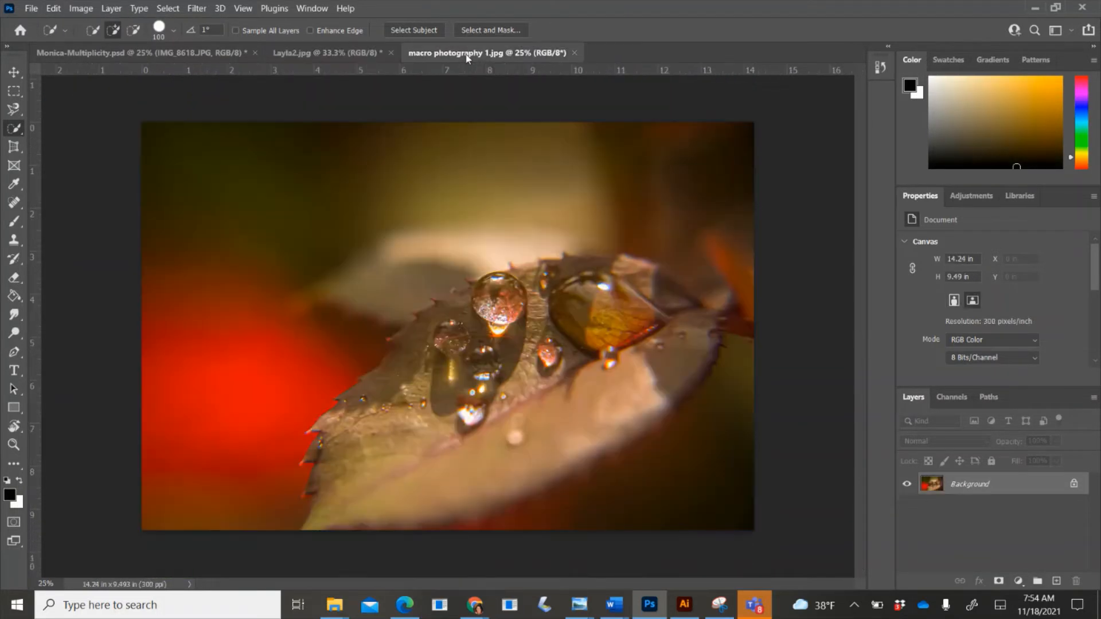
pyautogui.click(51, 8)
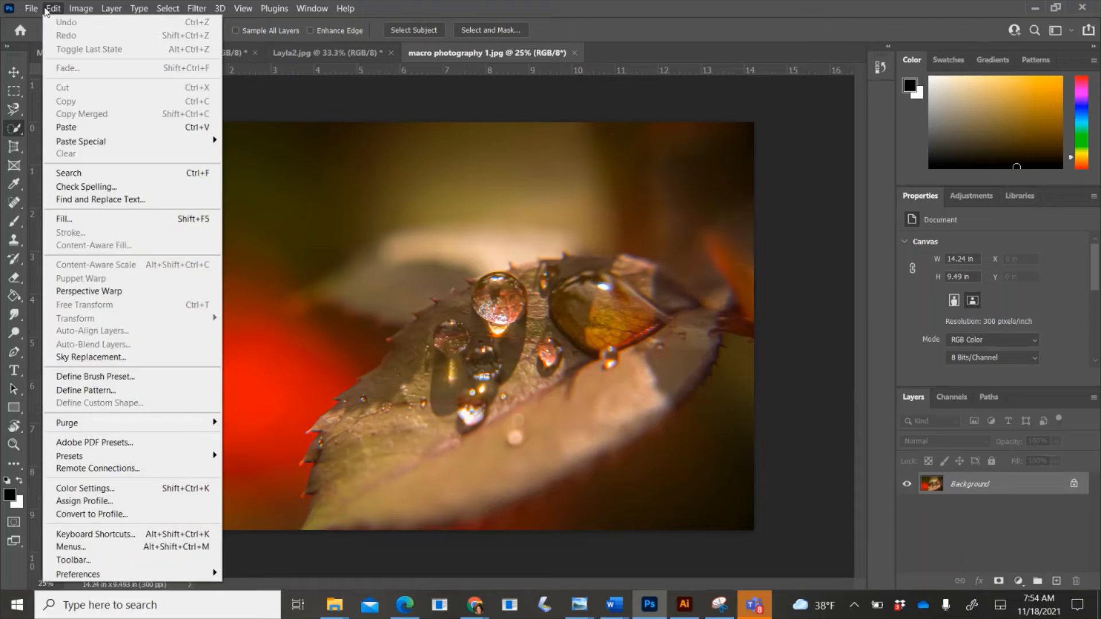
pyautogui.click(81, 126)
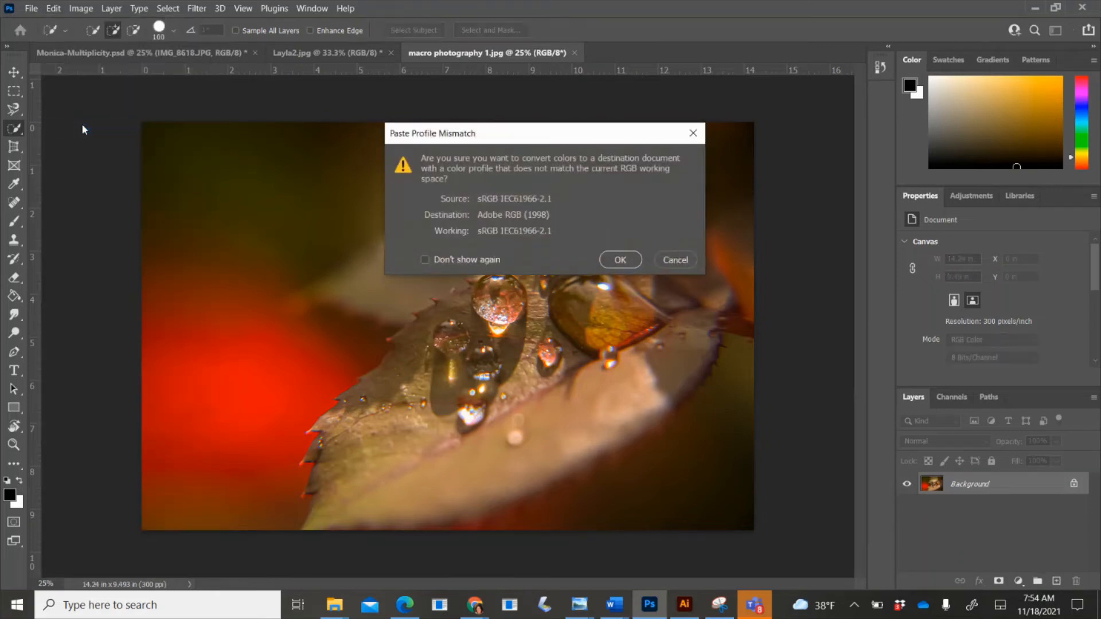
pyautogui.click(619, 259)
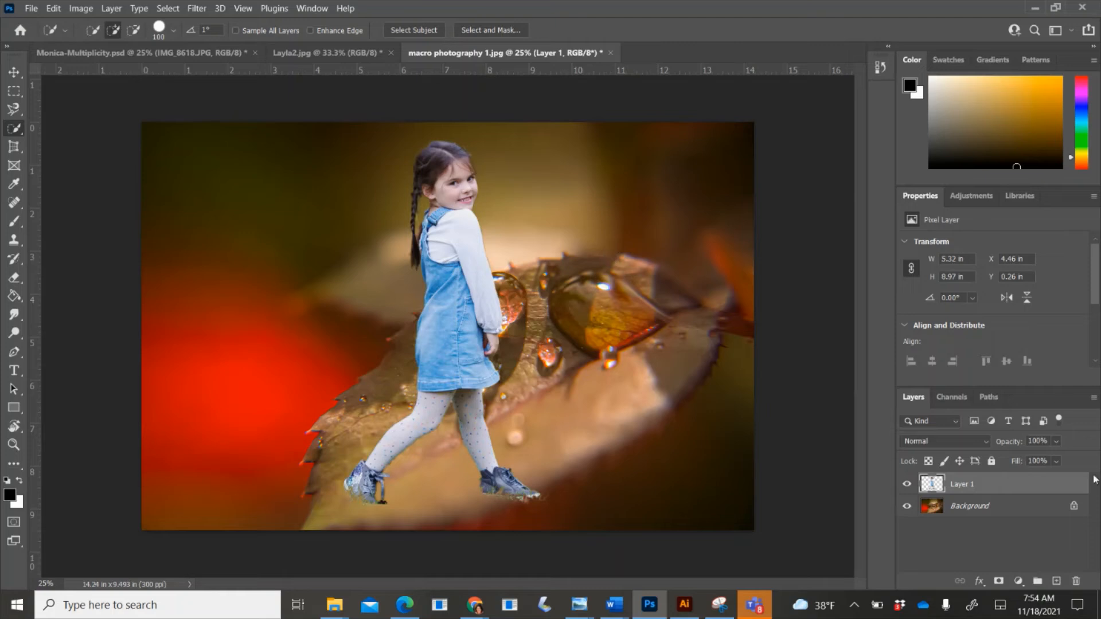
pyautogui.click(908, 484)
pyautogui.click(907, 484)
# Step: Start saving the composite on the computer as a Photoshop file and place the text cursor before the existing file name
pyautogui.click(32, 9)
pyautogui.click(53, 175)
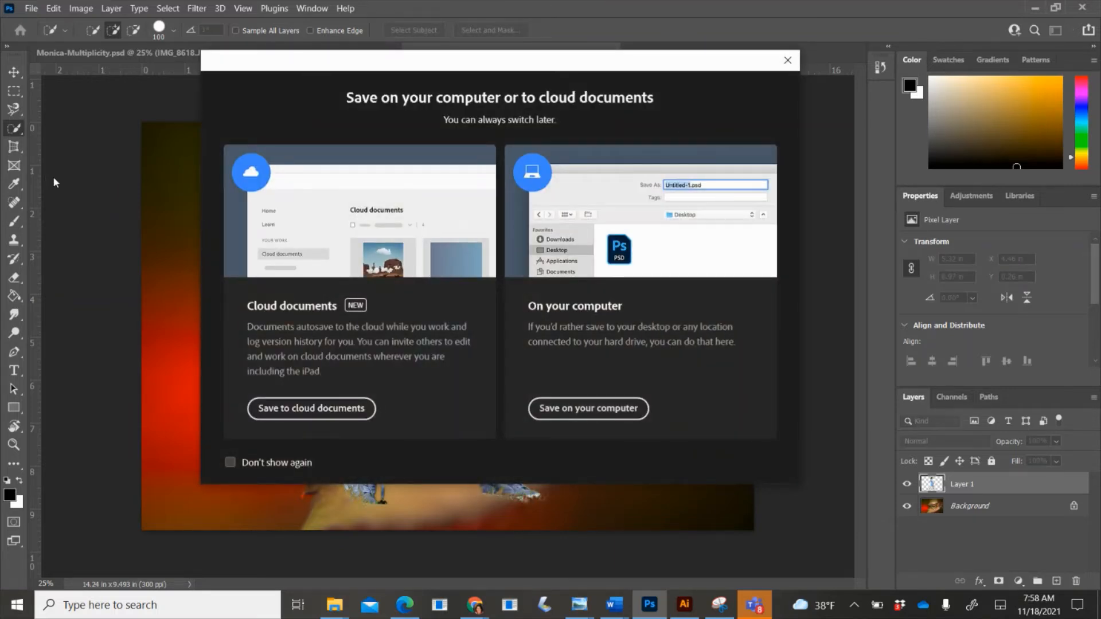
pyautogui.click(604, 411)
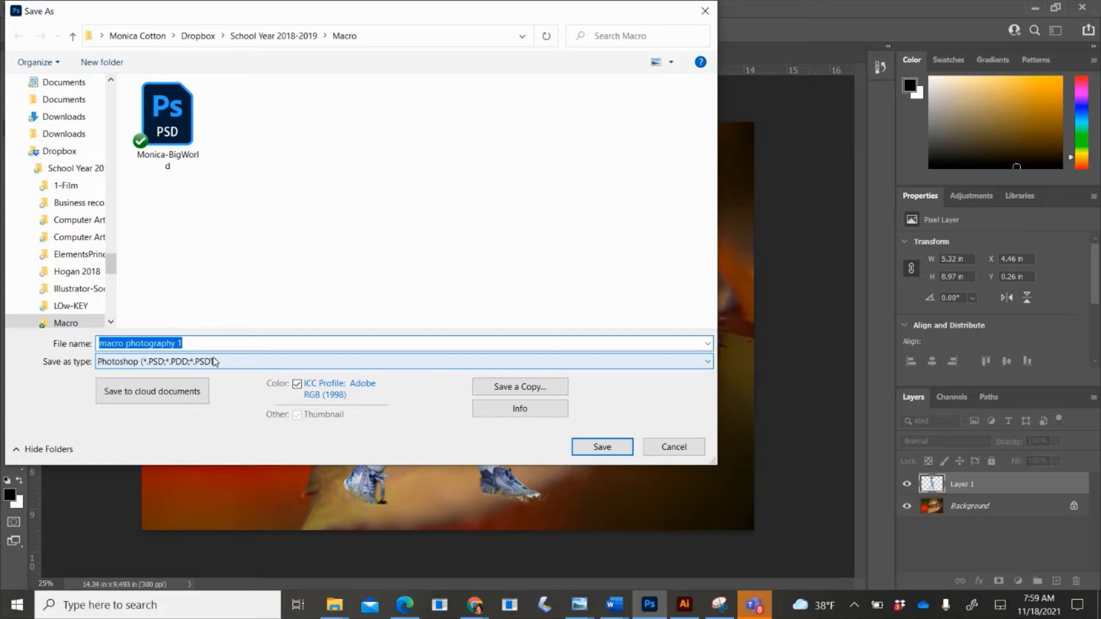
pyautogui.click(101, 343)
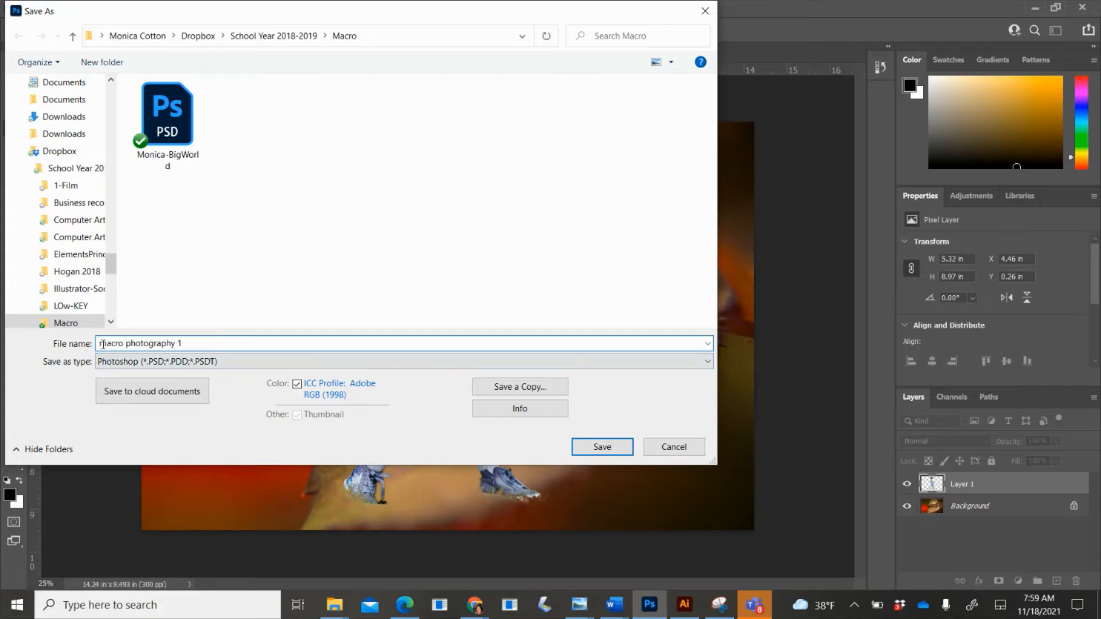
pyautogui.write('little')
pyautogui.press('BackSpace')
pyautogui.press('BackSpace')
pyautogui.press('BackSpace')
pyautogui.press('BackSpace')
pyautogui.press('BackSpace')
pyautogui.press('BackSpace')
# Step: Name the file Big World-macro photography 1 and save it to the Desktop
pyautogui.write('Big World')
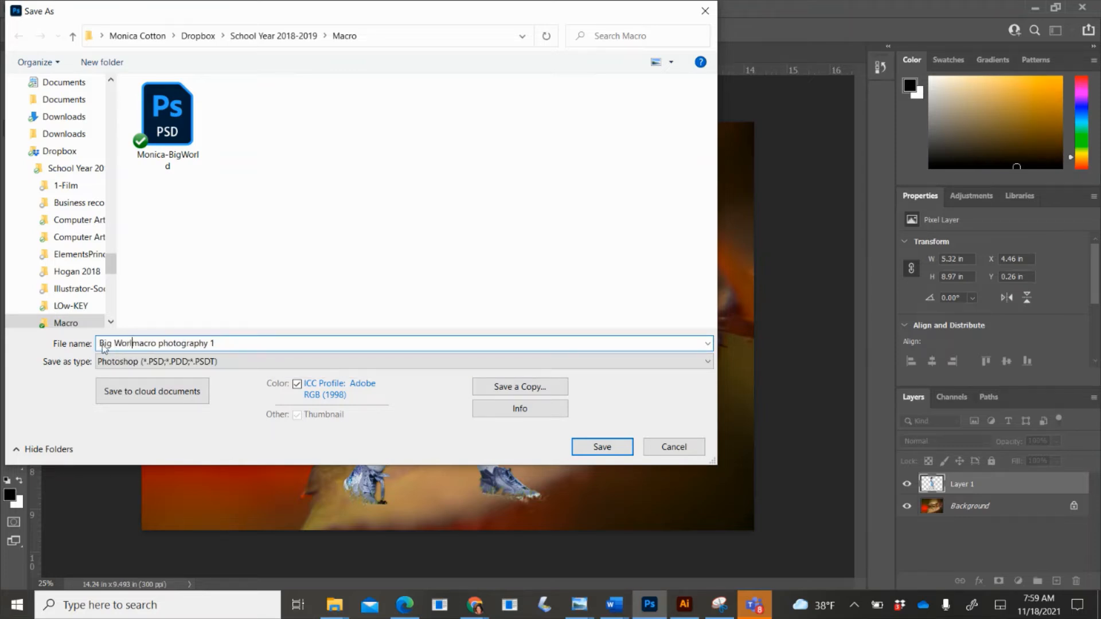
pyautogui.write('-')
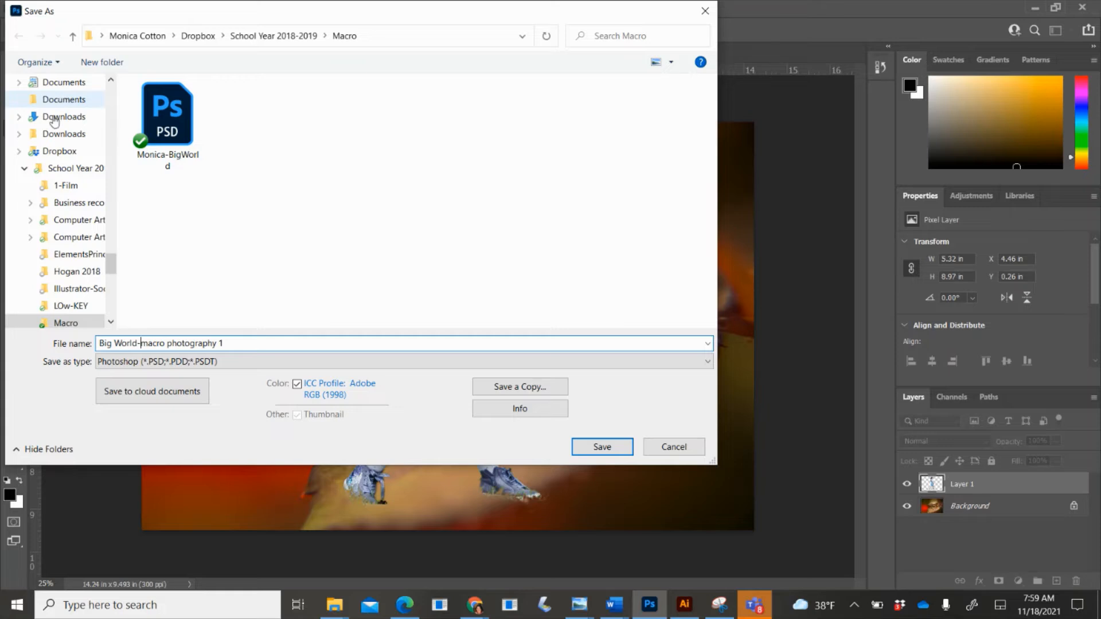
pyautogui.moveTo(109, 277); pyautogui.dragTo(108, 94)
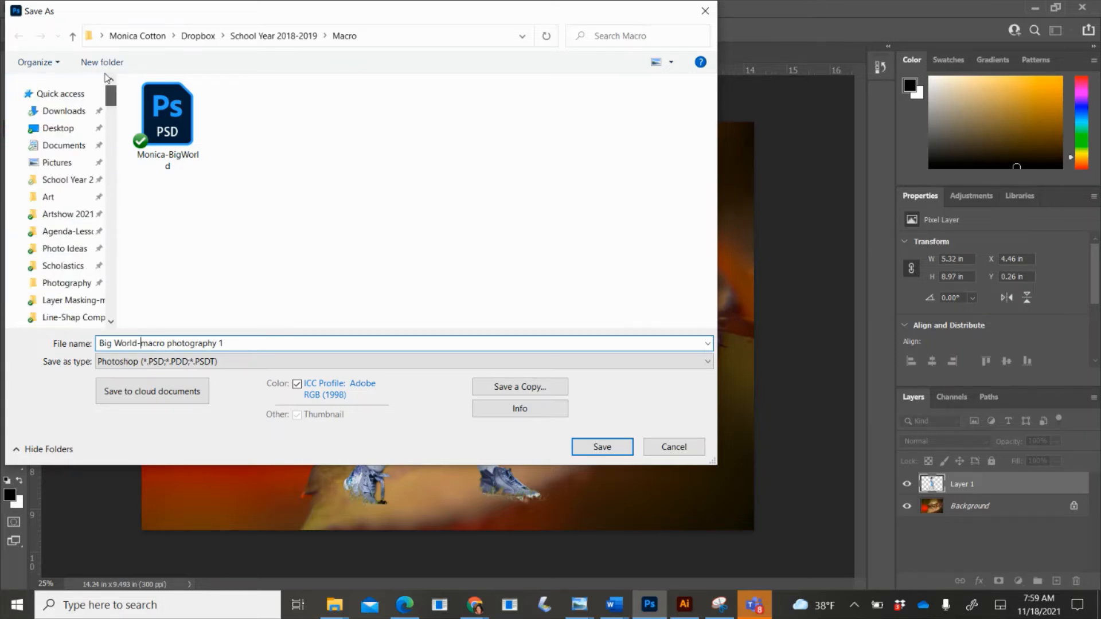
pyautogui.click(66, 129)
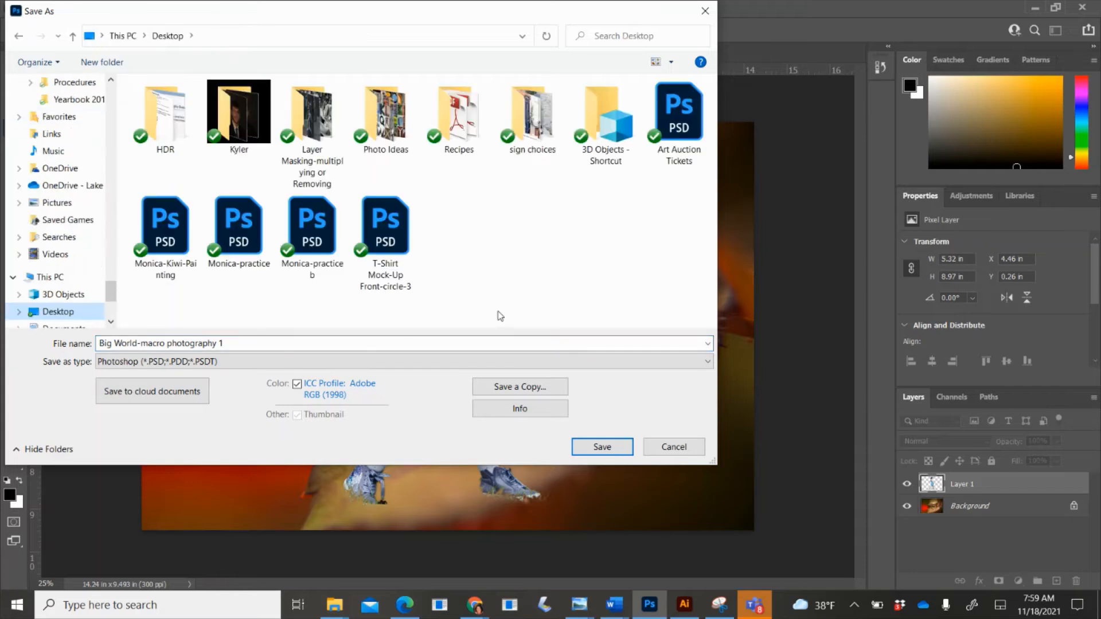
pyautogui.click(601, 448)
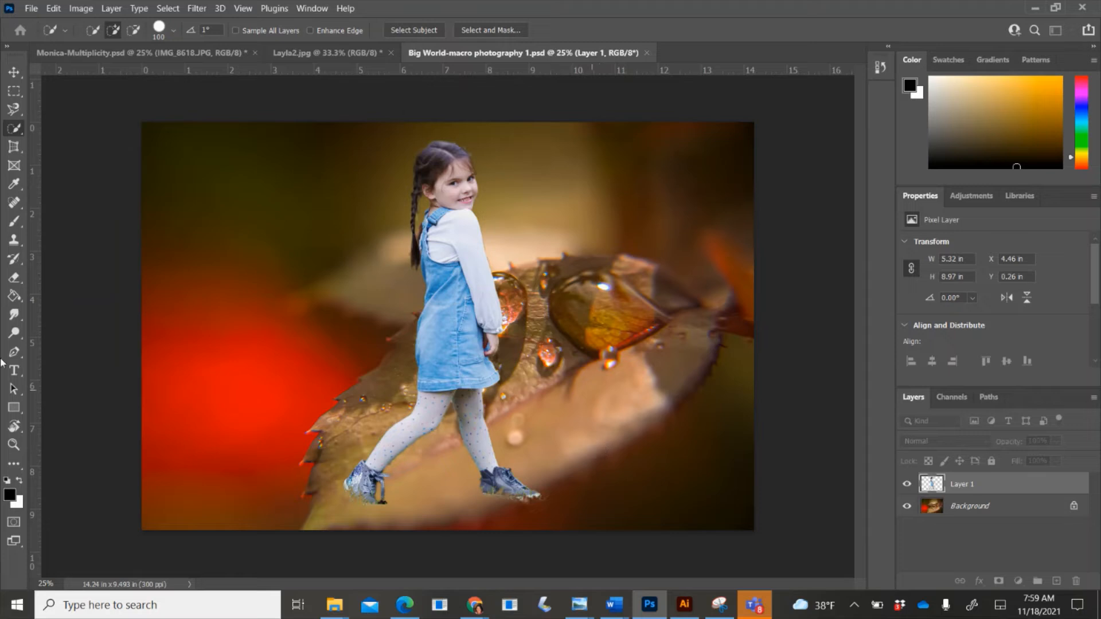
# Step: Erase the leftover background bits beneath the girl's shoes using the Eraser Tool at 100% opacity and brush size 150
pyautogui.click(14, 278)
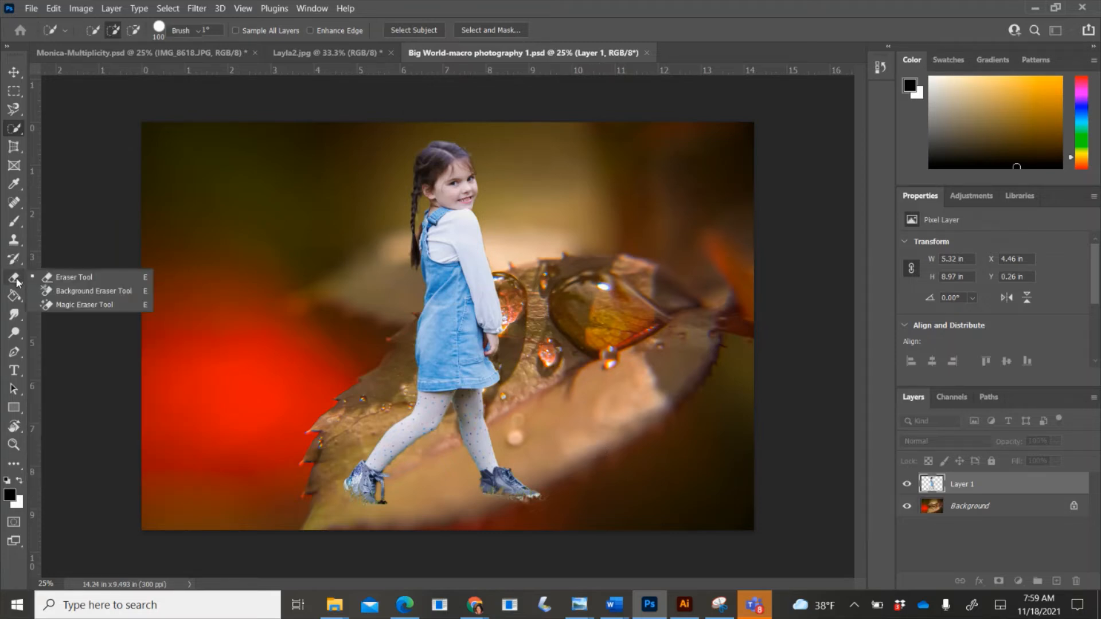
pyautogui.click(399, 519)
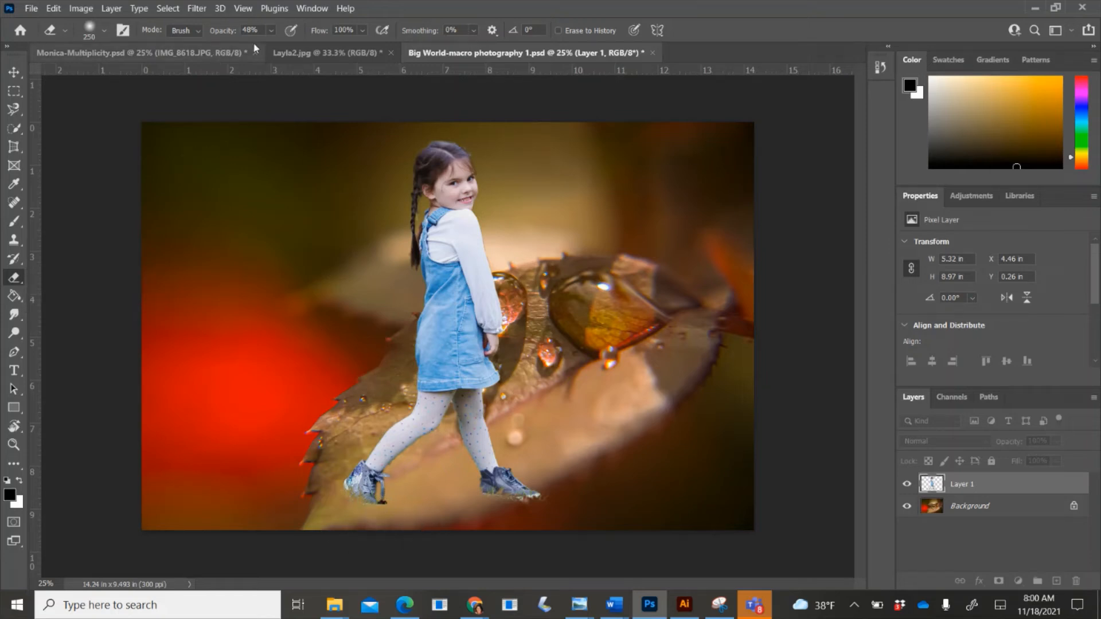
pyautogui.click(270, 29)
pyautogui.moveTo(283, 46); pyautogui.dragTo(349, 53)
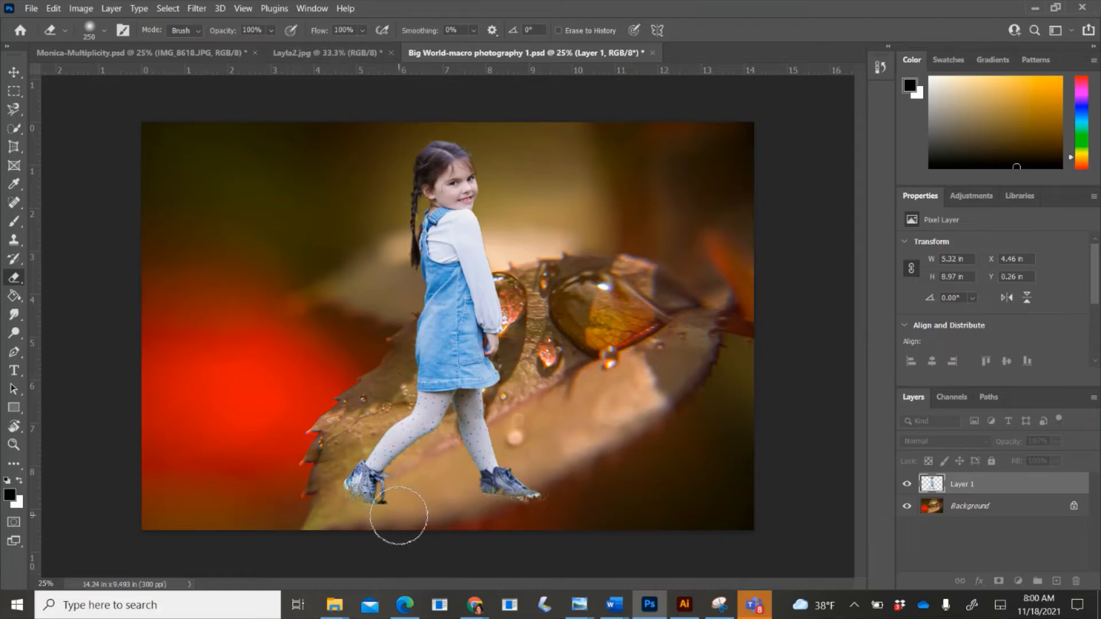
pyautogui.press('[')
pyautogui.press('[')
pyautogui.press('[')
pyautogui.moveTo(485, 509)
pyautogui.mouseDown()
pyautogui.moveTo(531, 507)
pyautogui.moveTo(474, 505)
pyautogui.mouseUp()
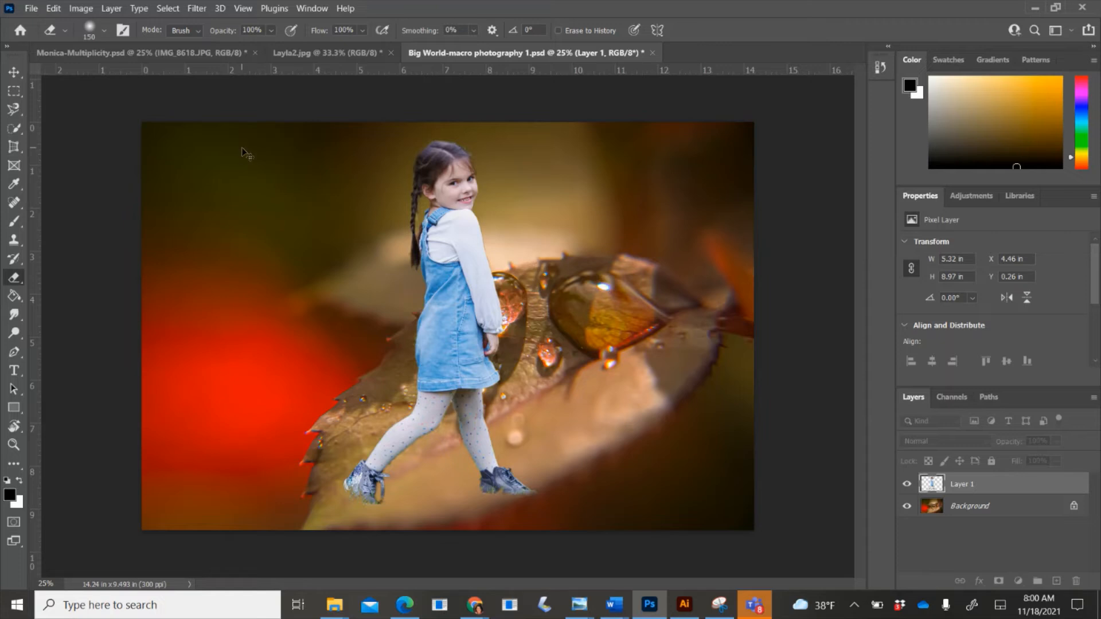
# Step: Scale the girl to about 93% with Free Transform, rotate her about -1.7 degrees and flip her horizontally
pyautogui.hotkey('ctrl', 't')
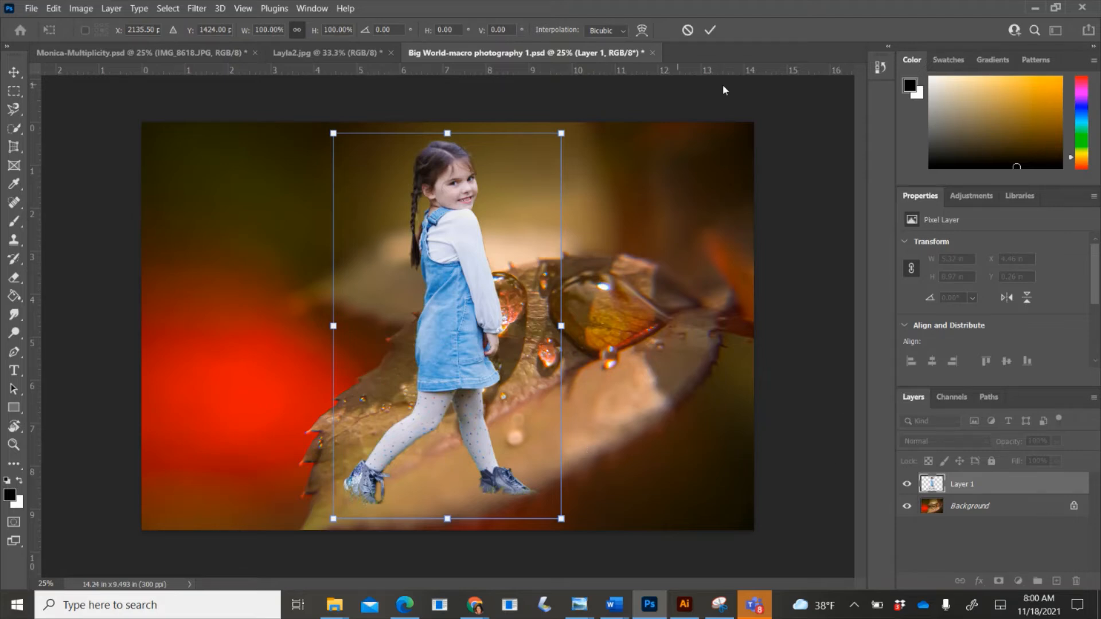
pyautogui.moveTo(562, 138)
pyautogui.mouseDown()
pyautogui.moveTo(572, 139)
pyautogui.moveTo(495, 244)
pyautogui.moveTo(495, 274)
pyautogui.moveTo(574, 165)
pyautogui.moveTo(475, 275)
pyautogui.moveTo(481, 286)
pyautogui.moveTo(568, 184)
pyautogui.moveTo(535, 224)
pyautogui.moveTo(505, 192)
pyautogui.moveTo(526, 207)
pyautogui.moveTo(525, 261)
pyautogui.moveTo(540, 212)
pyautogui.moveTo(516, 172)
pyautogui.moveTo(558, 198)
pyautogui.moveTo(530, 231)
pyautogui.moveTo(559, 168)
pyautogui.moveTo(575, 163)
pyautogui.moveTo(559, 116)
pyautogui.moveTo(567, 126)
pyautogui.moveTo(551, 153)
pyautogui.mouseUp()
pyautogui.rightClick(405, 253)
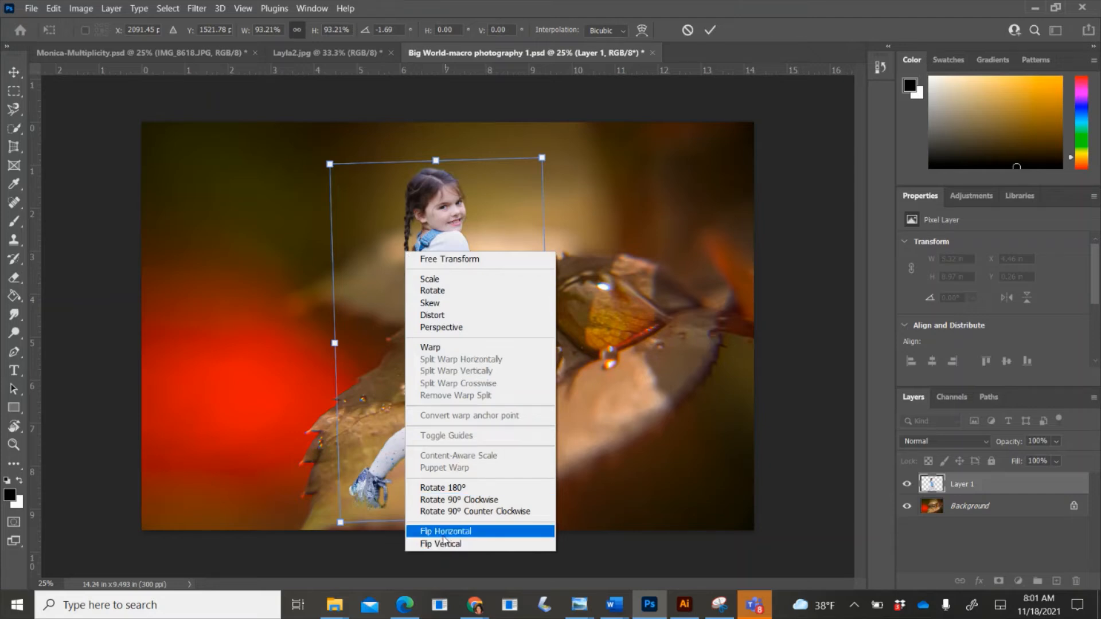
pyautogui.click(443, 533)
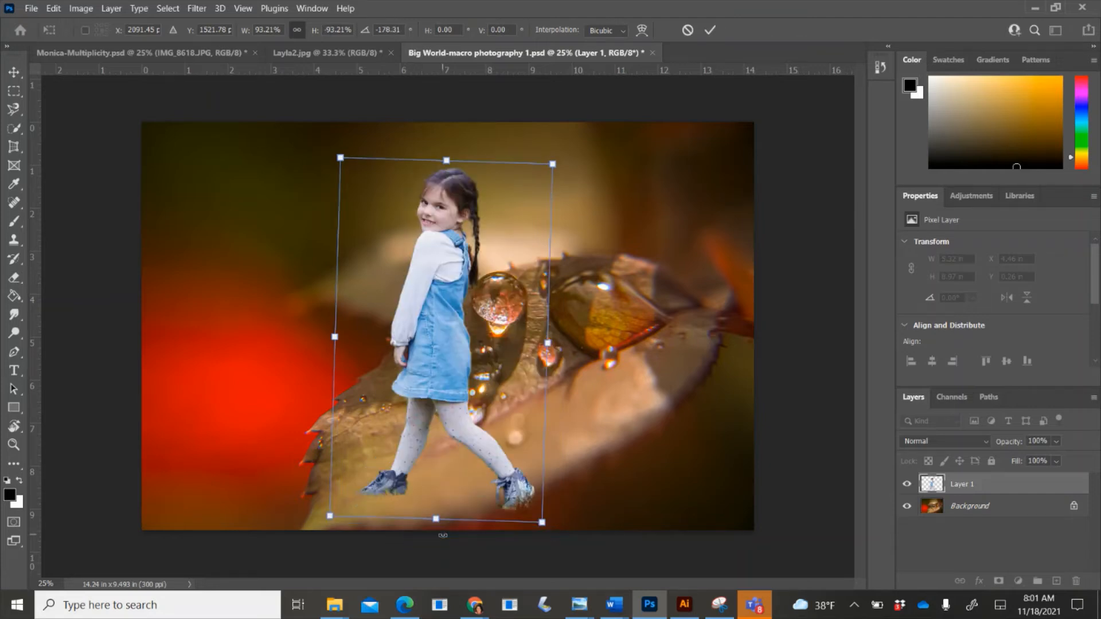
# Step: Flip the girl horizontally two more times to compare both facing directions
pyautogui.rightClick(442, 350)
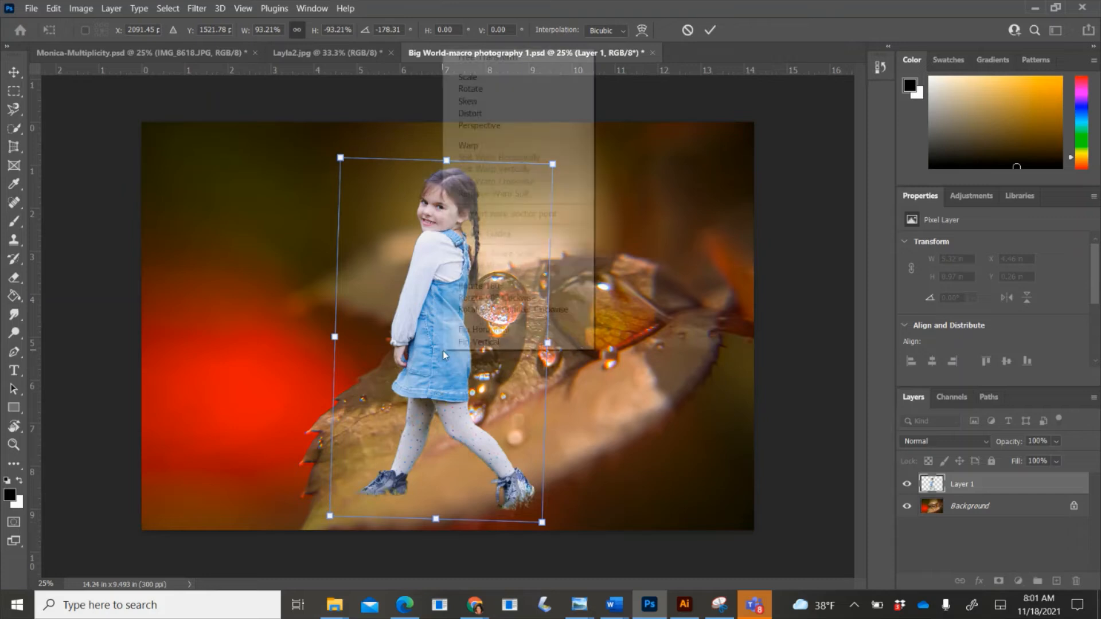
pyautogui.click(454, 331)
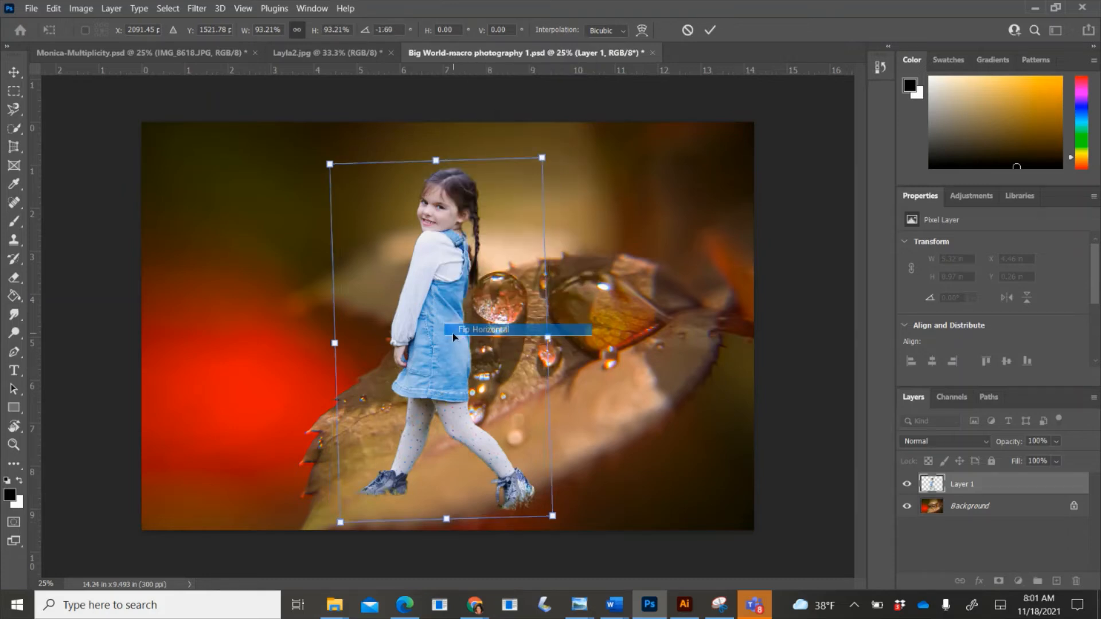
pyautogui.rightClick(454, 338)
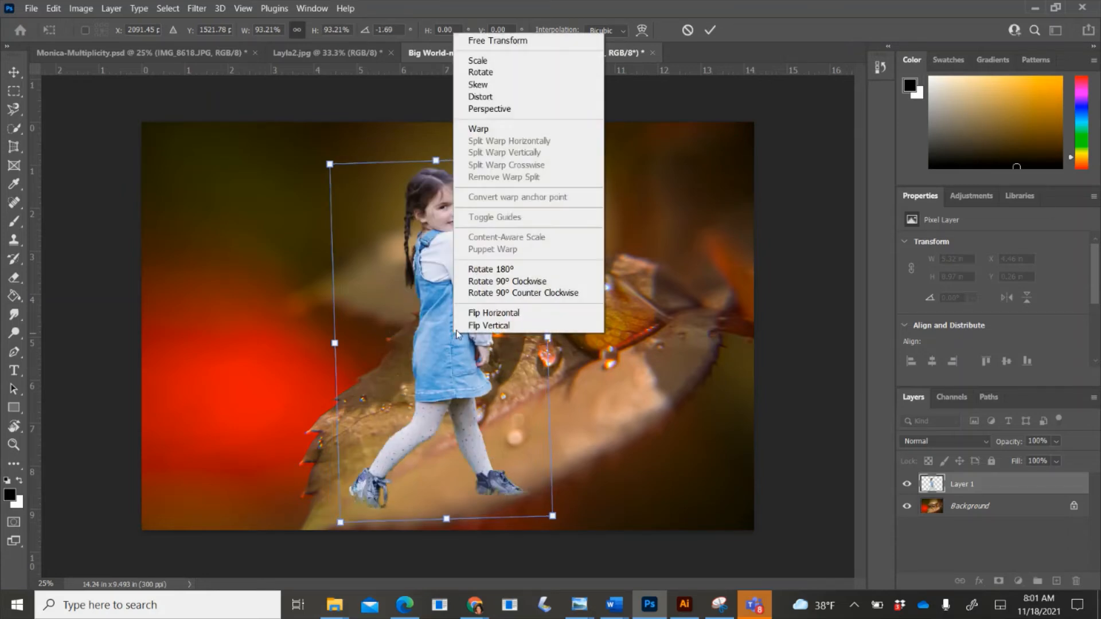
pyautogui.click(464, 317)
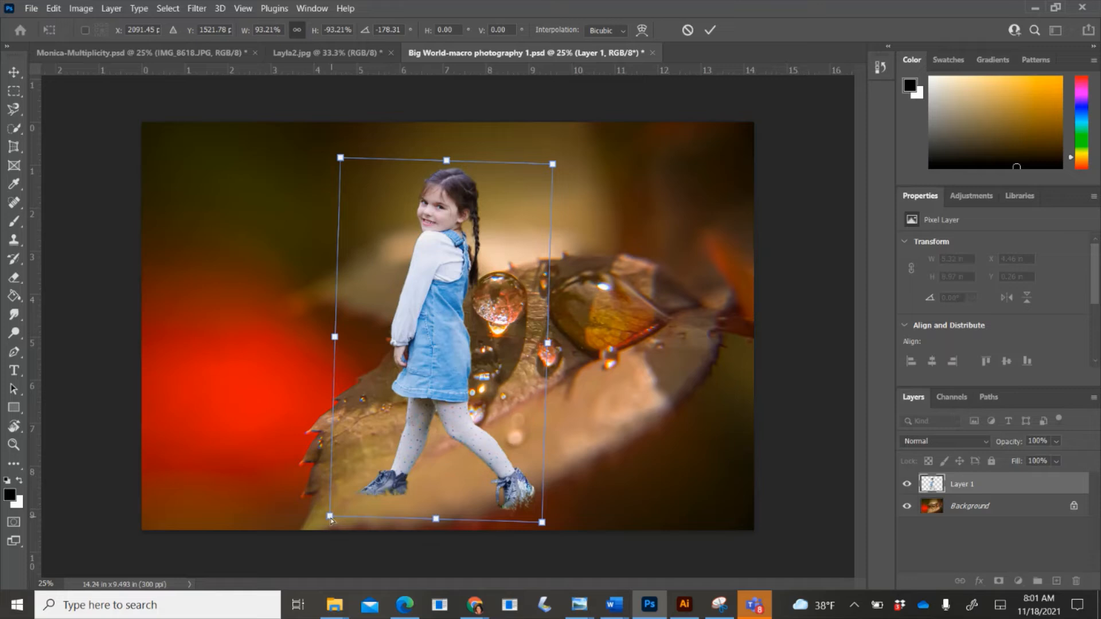
# Step: Skew the girl slightly and scale her to about 92.6% width and 95.2% height
pyautogui.moveTo(330, 516)
pyautogui.mouseDown()
pyautogui.moveTo(370, 467)
pyautogui.moveTo(322, 512)
pyautogui.mouseUp()
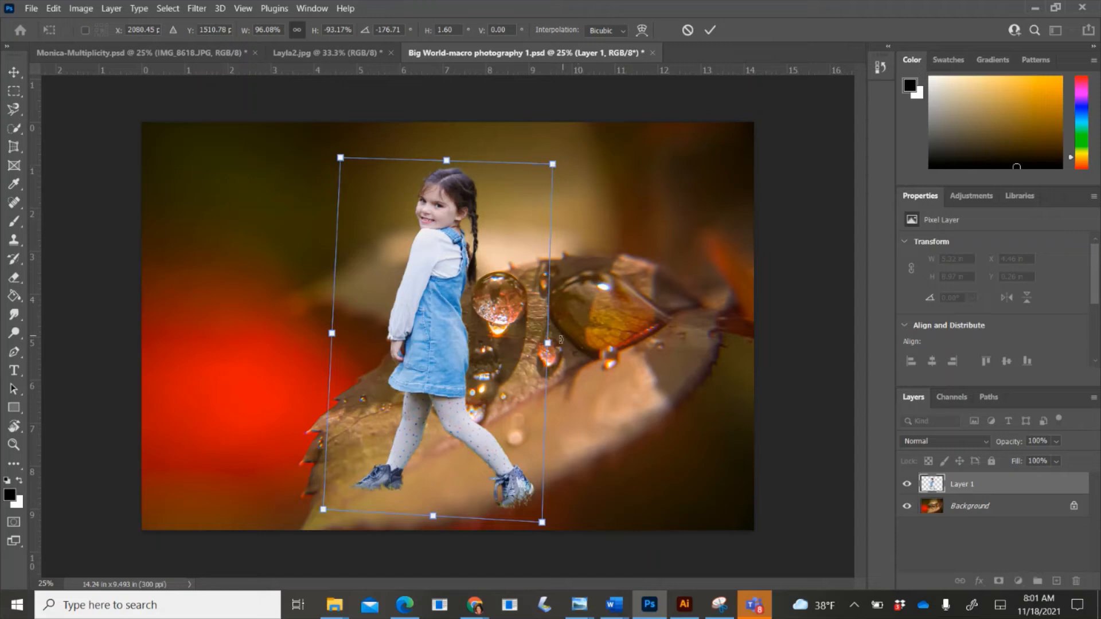
pyautogui.moveTo(549, 343)
pyautogui.mouseDown()
pyautogui.moveTo(504, 343)
pyautogui.moveTo(536, 342)
pyautogui.mouseUp()
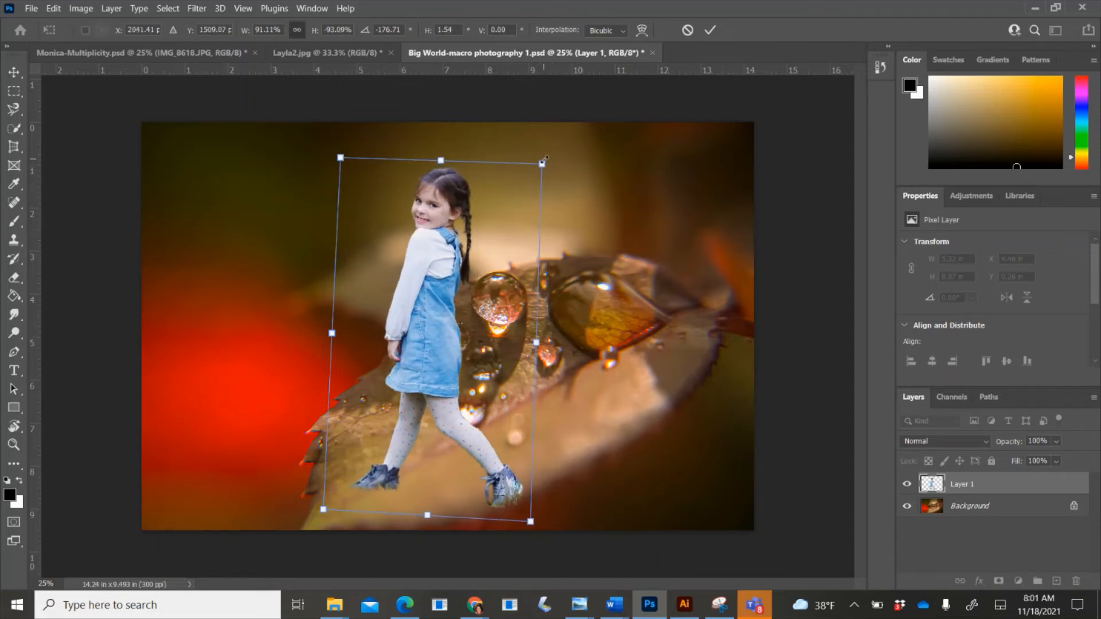
pyautogui.moveTo(542, 163); pyautogui.dragTo(548, 151)
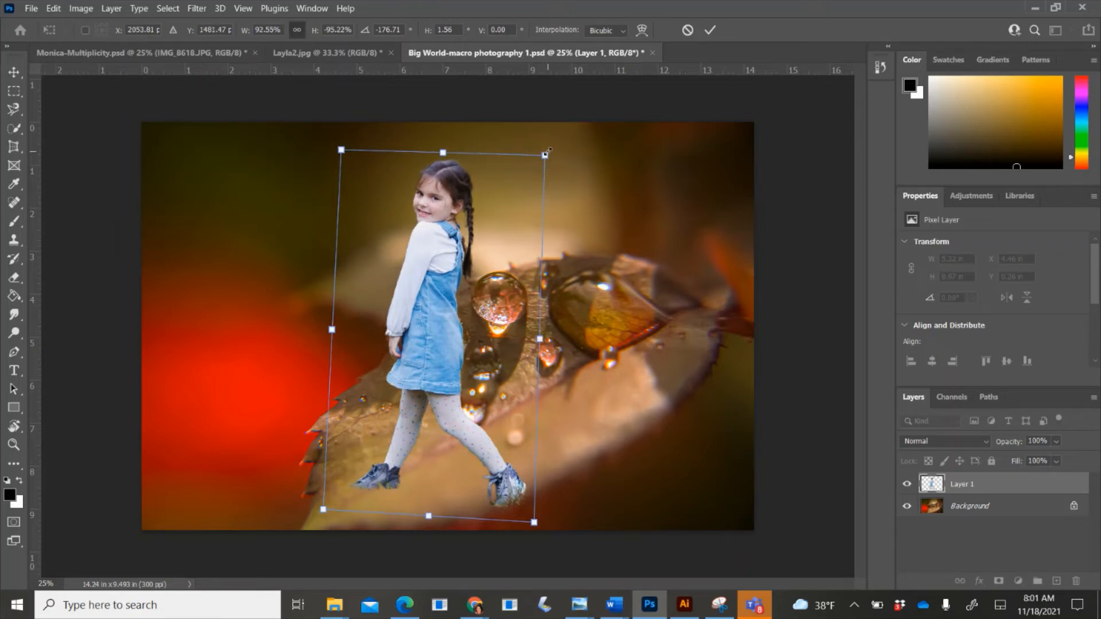
# Step: Shrink the girl to about 13%, stand her on top of the round droplet and commit the transformation
pyautogui.moveTo(548, 150); pyautogui.dragTo(384, 440)
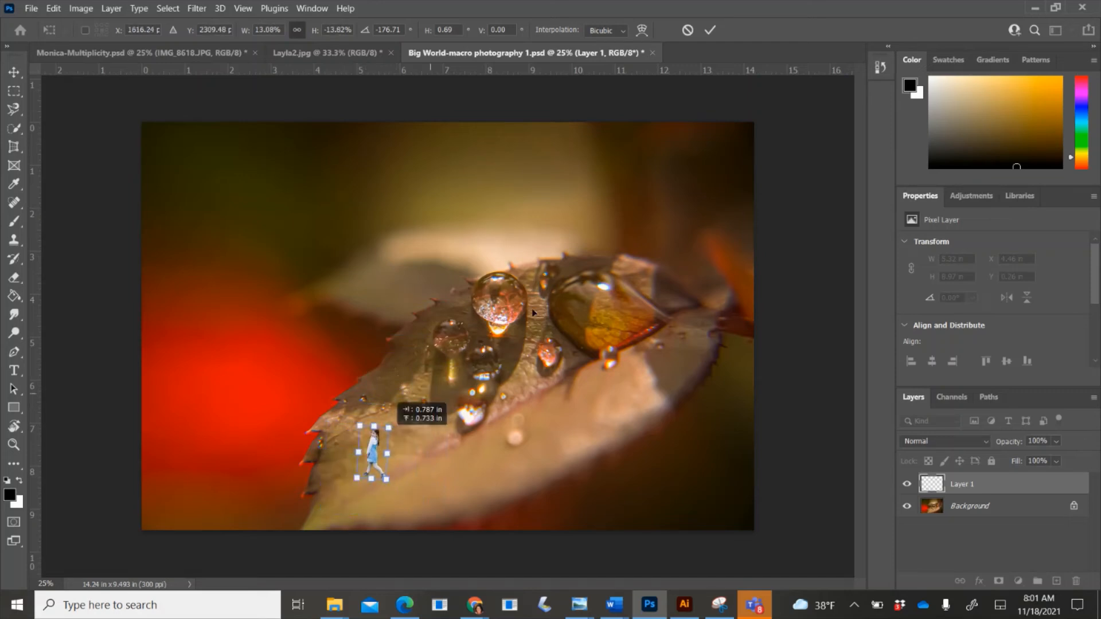
pyautogui.moveTo(532, 313); pyautogui.dragTo(497, 258)
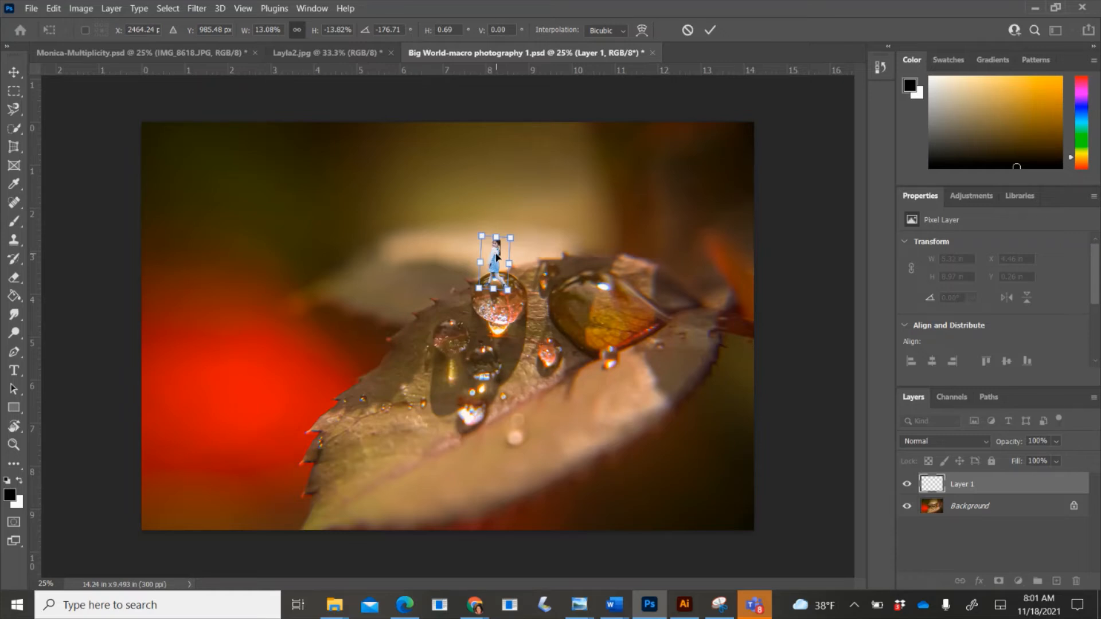
pyautogui.press('Return')
# Step: Move the small girl onto the large amber droplet with the Move Tool
pyautogui.press('e')
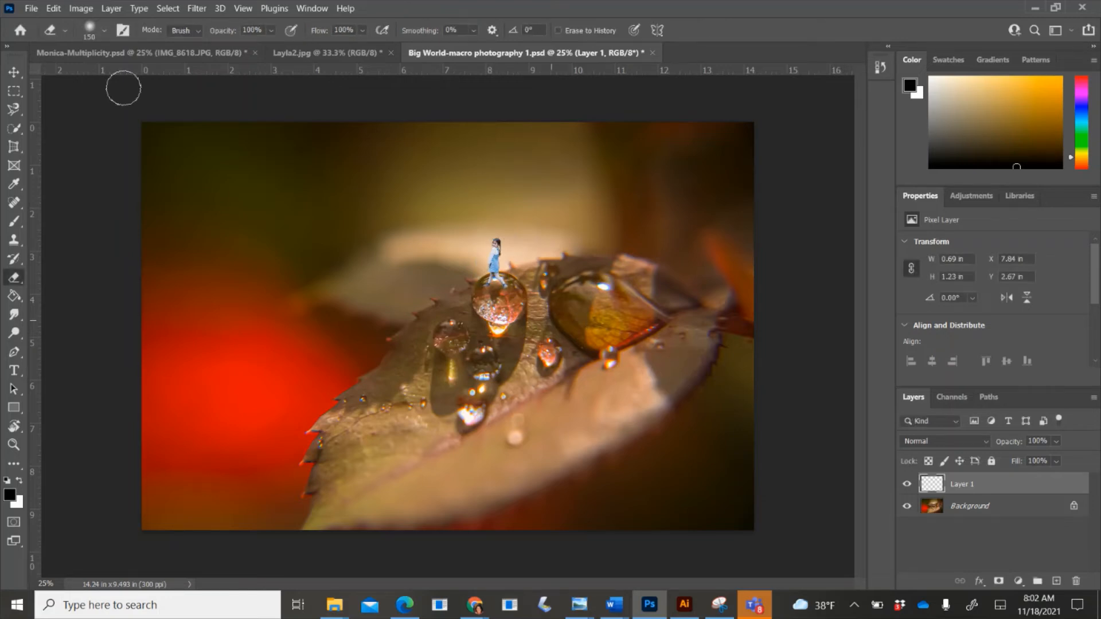
pyautogui.click(14, 72)
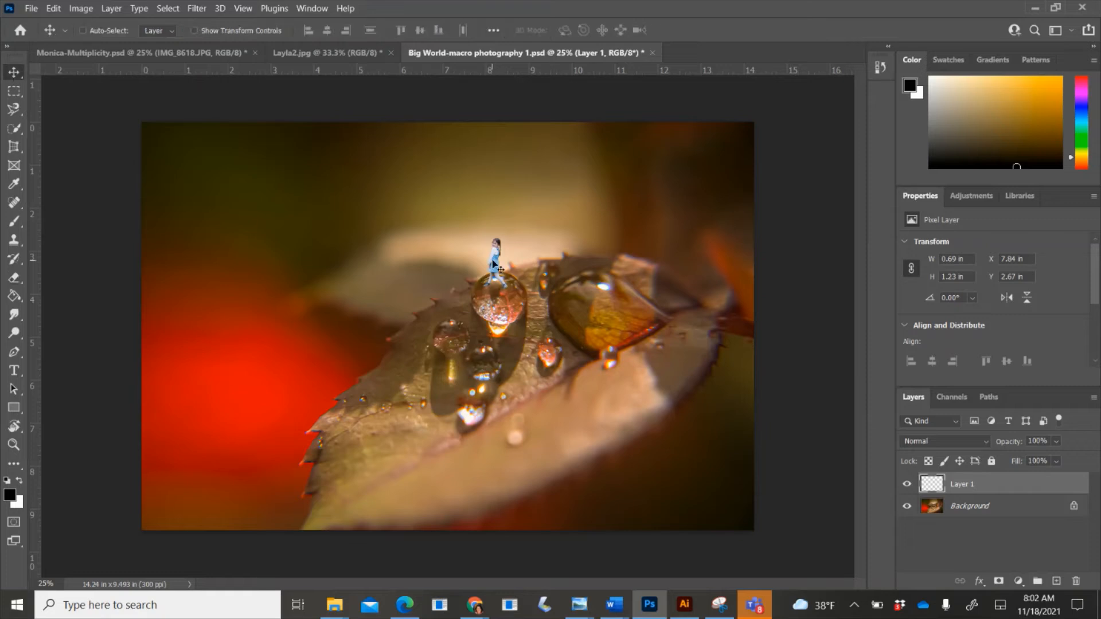
pyautogui.moveTo(499, 280); pyautogui.dragTo(580, 294)
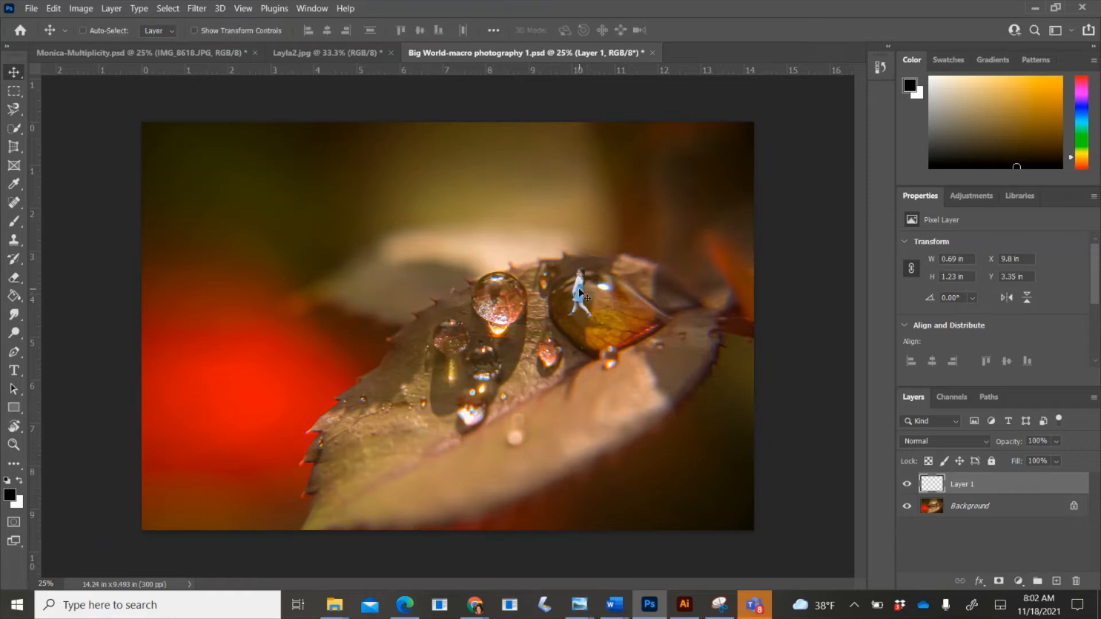
# Step: Enlarge the girl to about 299.68% with Free Transform, keep her over the large amber droplet and commit the transformation
pyautogui.press('ctrl')
pyautogui.hotkey('ctrl', 't')
pyautogui.moveTo(594, 320); pyautogui.dragTo(683, 418)
pyautogui.moveTo(581, 313); pyautogui.dragTo(541, 220)
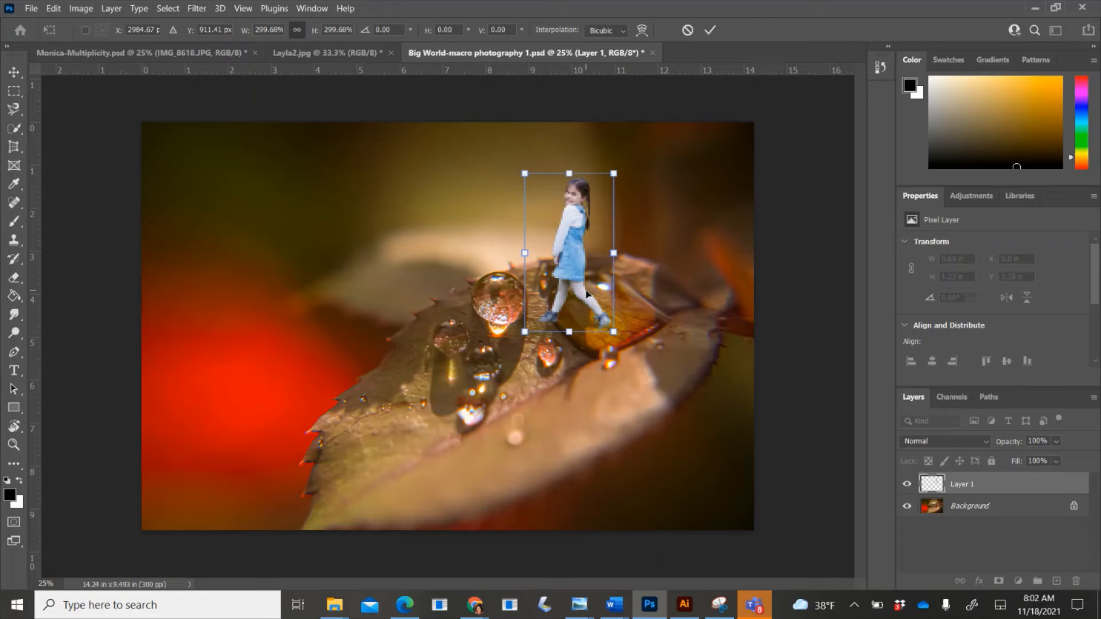
pyautogui.press('Return')
# Step: Try the enlarged girl lower on the leaf, and set her back on the large amber droplet
pyautogui.moveTo(578, 268); pyautogui.dragTo(618, 268)
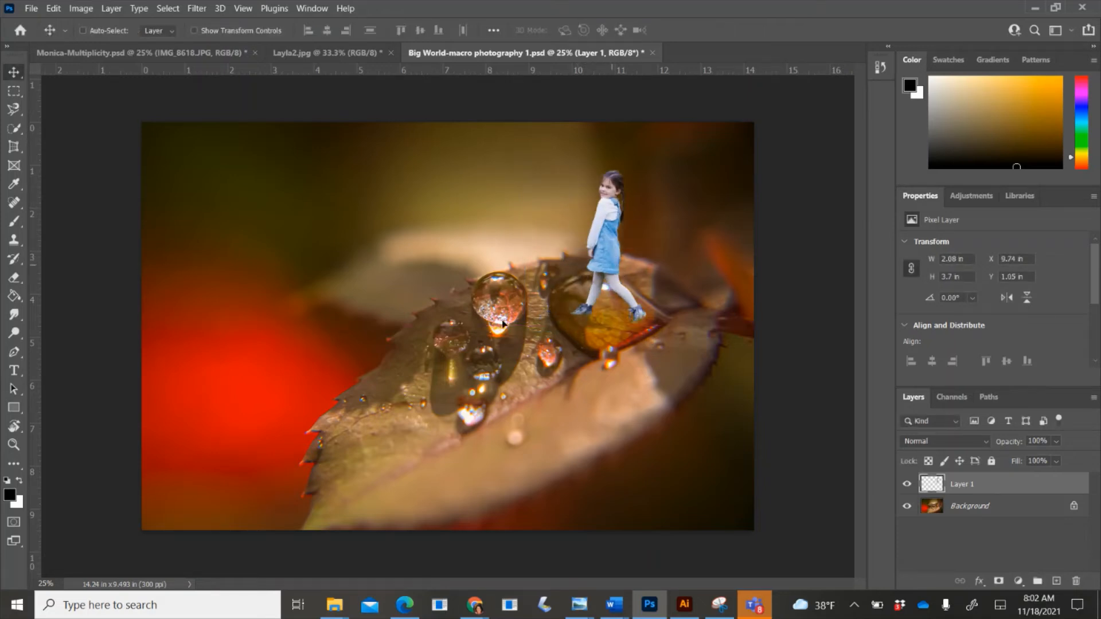
pyautogui.moveTo(502, 324); pyautogui.dragTo(413, 376)
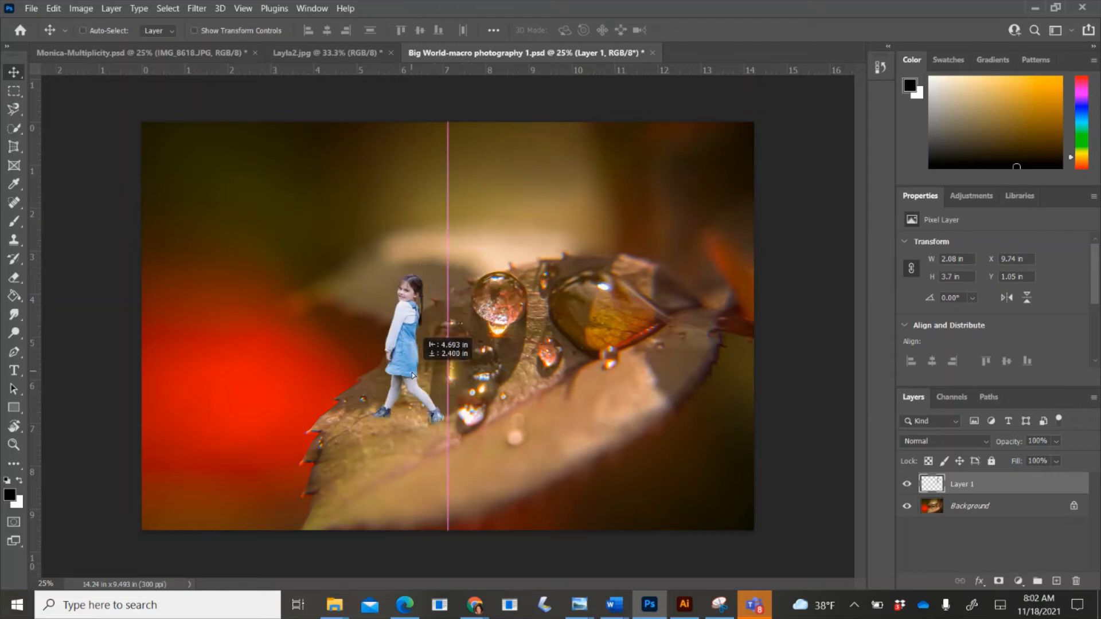
pyautogui.moveTo(501, 332); pyautogui.dragTo(616, 265)
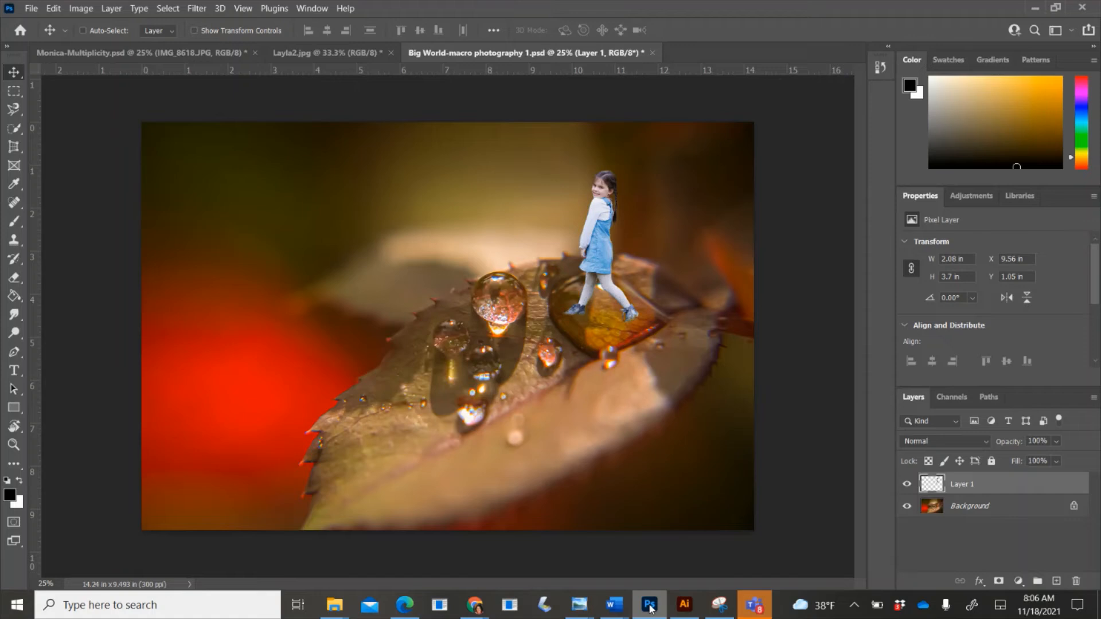
# Step: Set the Eraser's hardness to about 54%
pyautogui.hotkey('ctrl', '+')
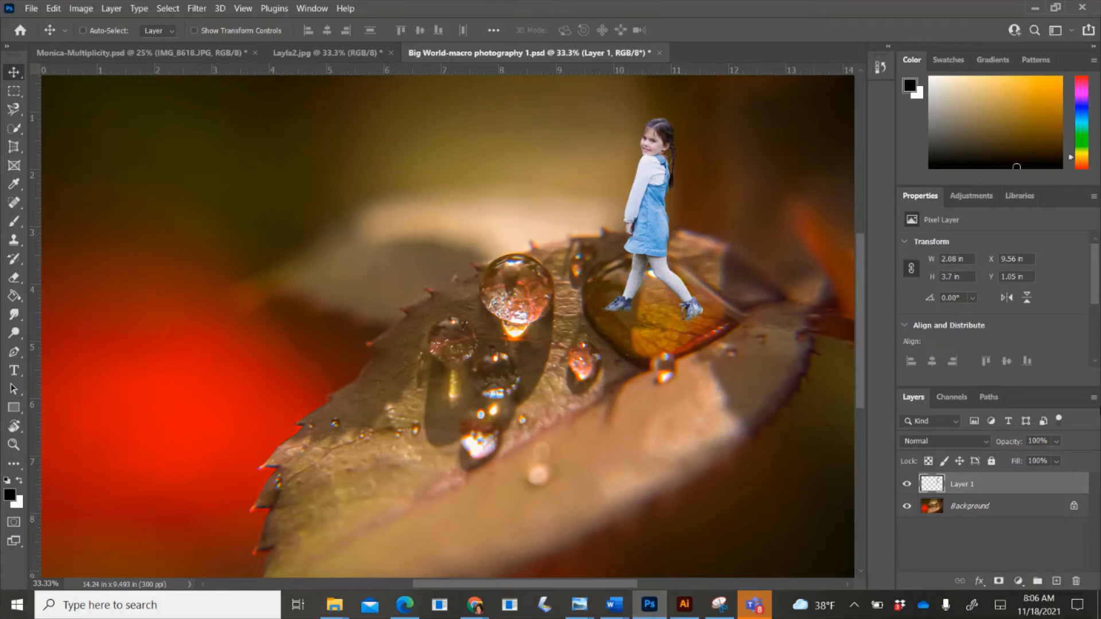
pyautogui.click(22, 278)
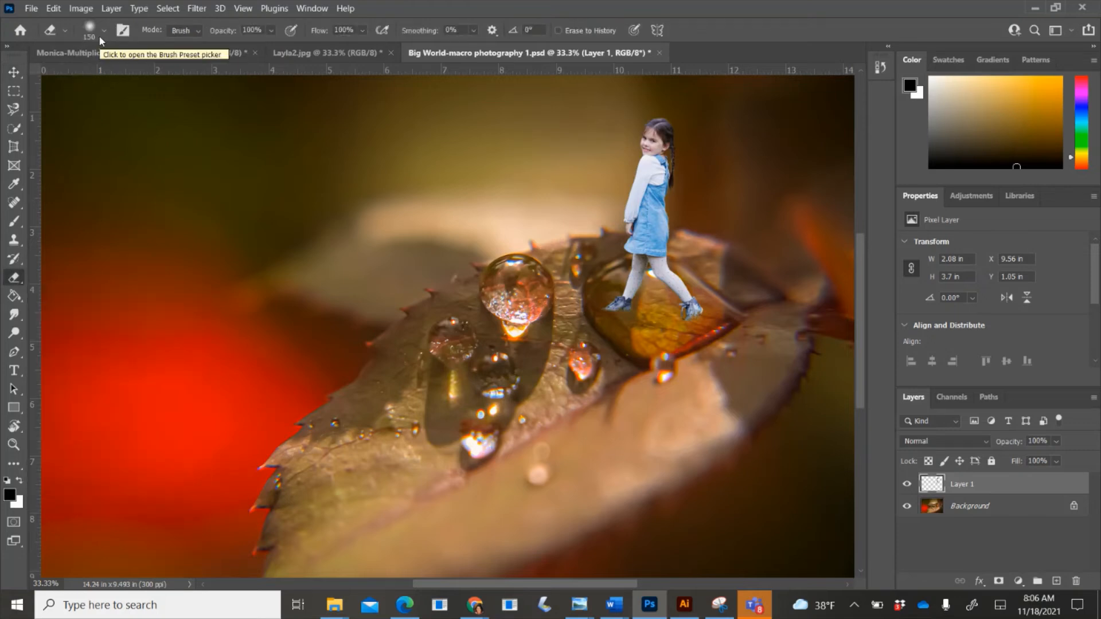
pyautogui.click(91, 33)
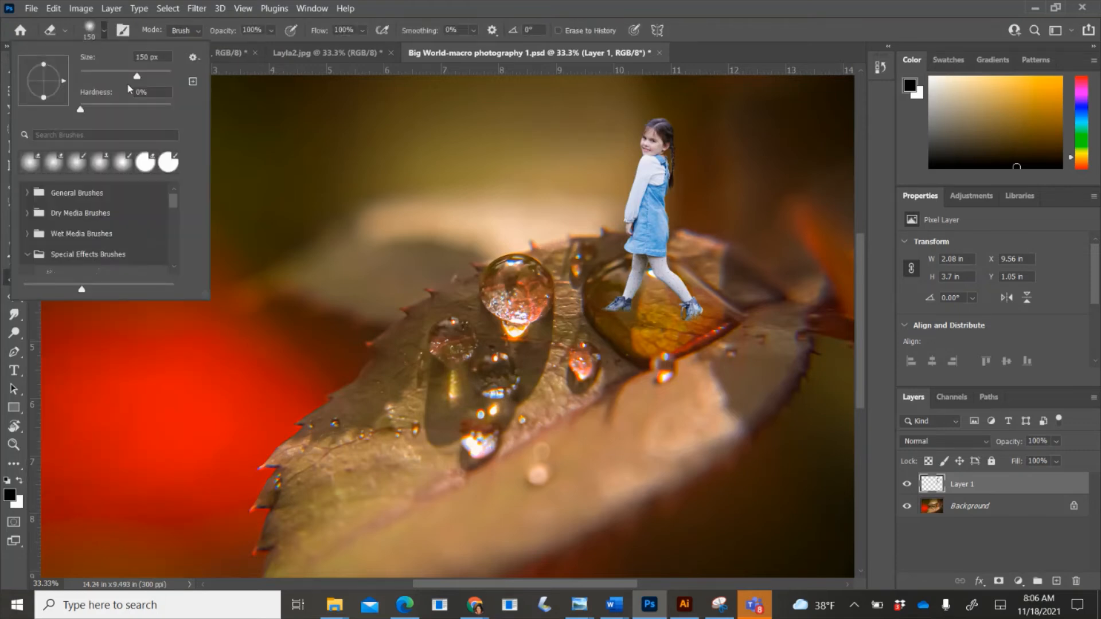
pyautogui.moveTo(136, 109); pyautogui.dragTo(131, 110)
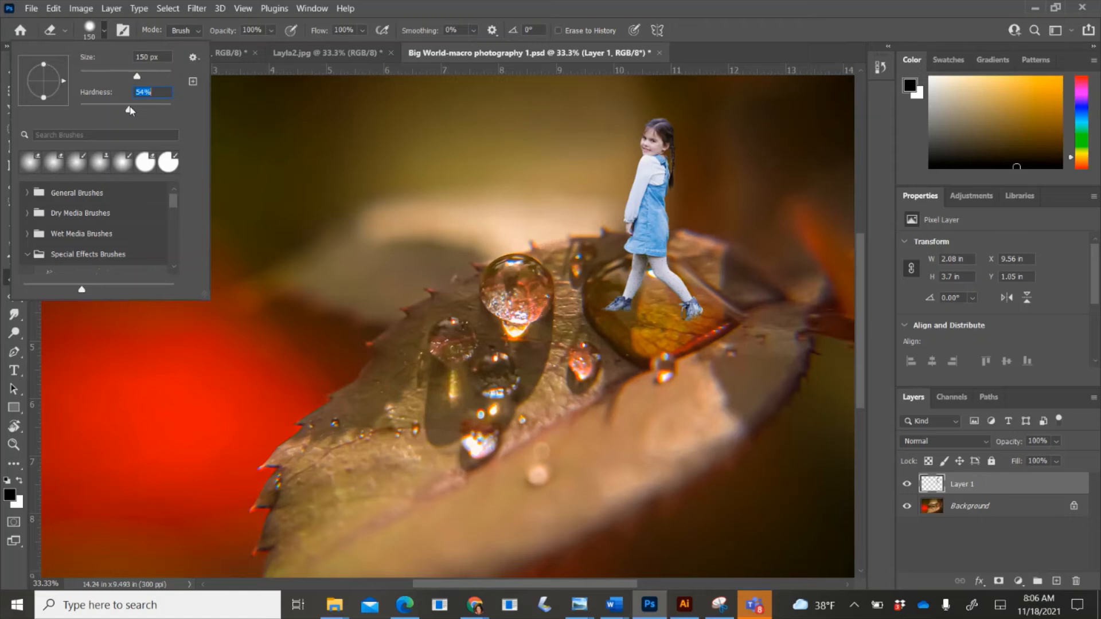
pyautogui.click(500, 4)
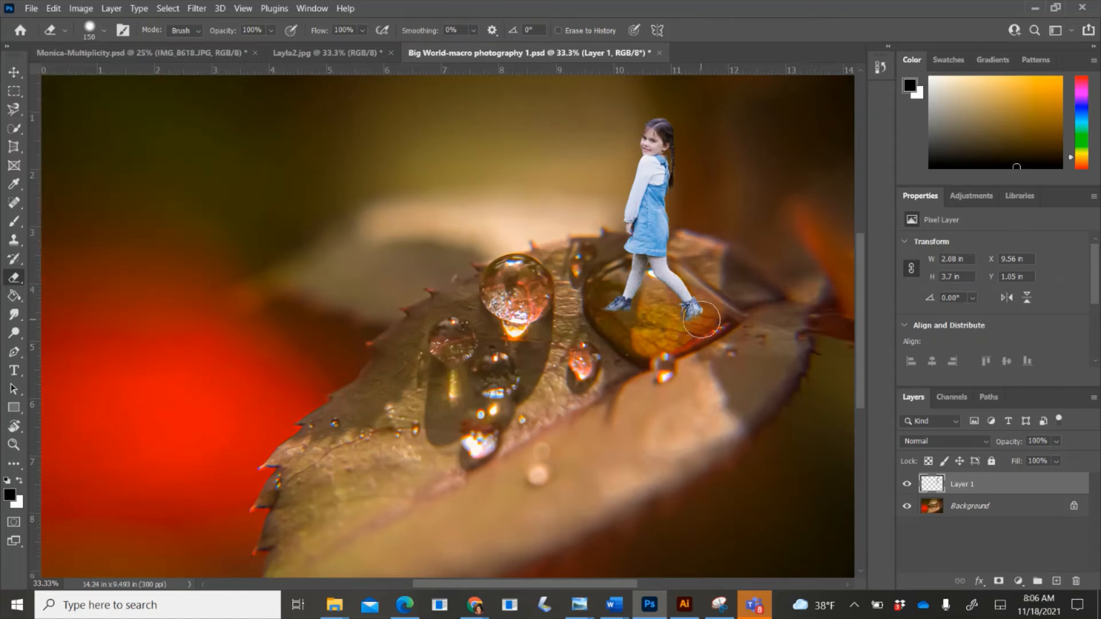
# Step: Shrink the Eraser to 60 px and erase the leftover background around the girl's right-hand shoe
pyautogui.press('[')
pyautogui.press('[')
pyautogui.press('[')
pyautogui.press('[')
pyautogui.press('[')
pyautogui.press('[')
pyautogui.hotkey('ctrl', '+')
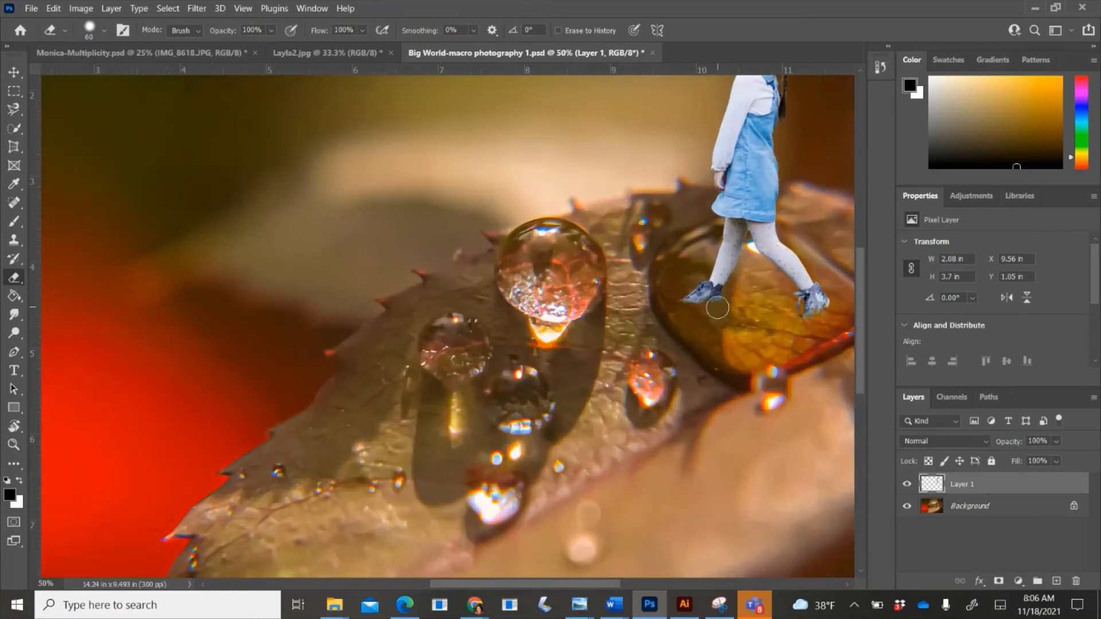
pyautogui.moveTo(841, 316); pyautogui.dragTo(782, 352)
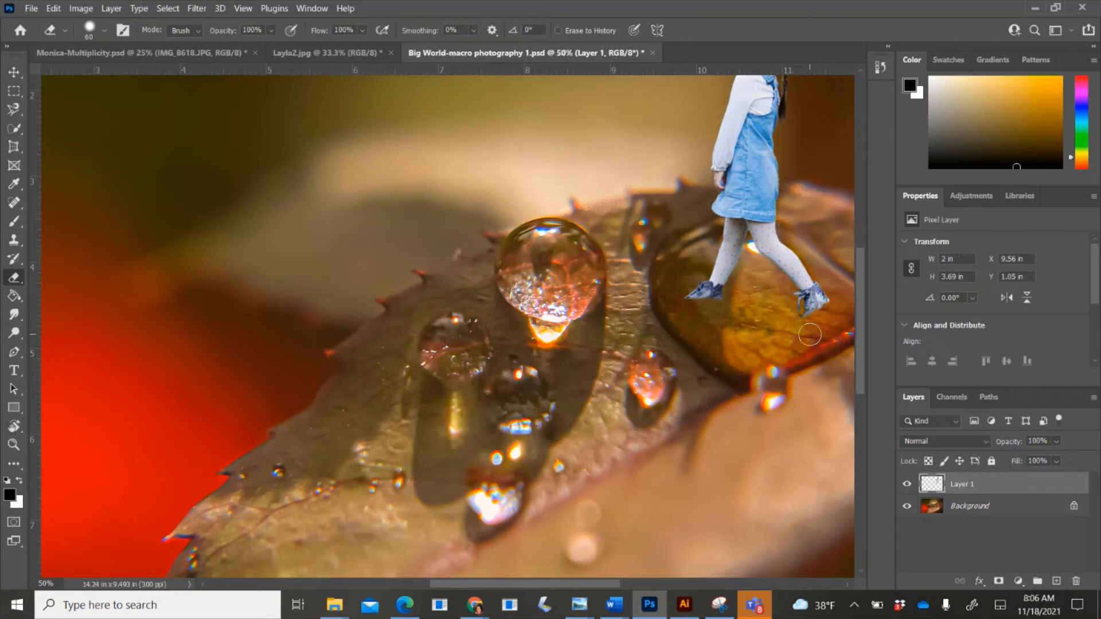
# Step: Lower the Eraser's opacity to 41% and lightly erase the edges of both shoes to blend them into the droplet
pyautogui.hscroll(2, 809, 334)
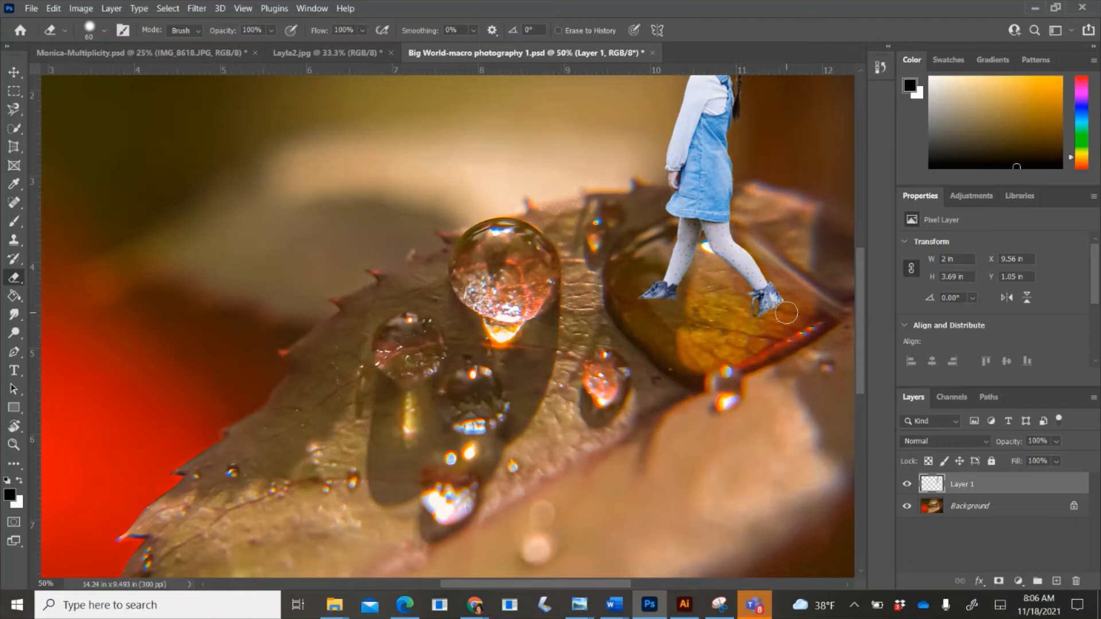
pyautogui.click(267, 34)
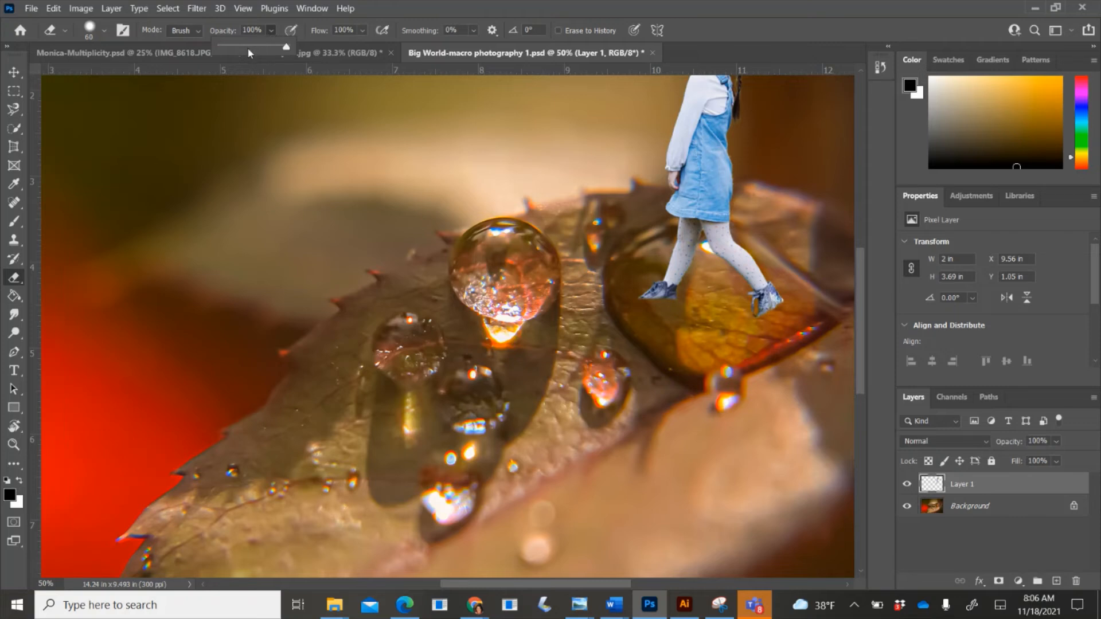
pyautogui.click(247, 46)
pyautogui.click(667, 314)
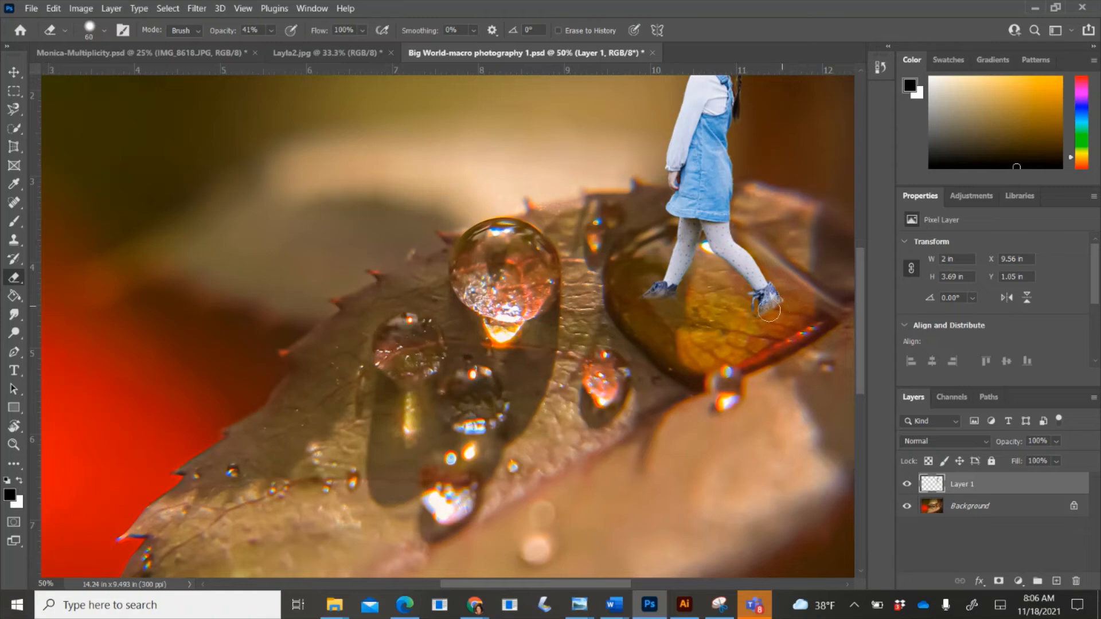
# Step: Reduce the Eraser to 20 px and restore its opacity to 100% for detail work on the girl's outline
pyautogui.scroll(2, 668, 296)
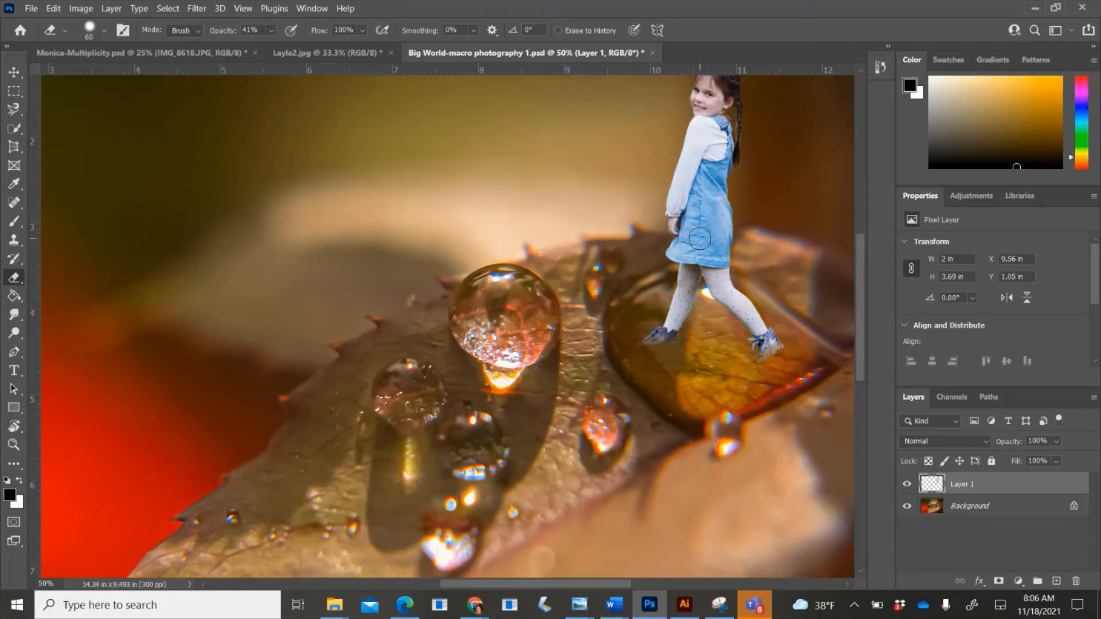
pyautogui.press('[')
pyautogui.press('[')
pyautogui.press('[')
pyautogui.press('[')
pyautogui.hotkey('ctrl', '+')
pyautogui.hscroll(-5, 699, 239)
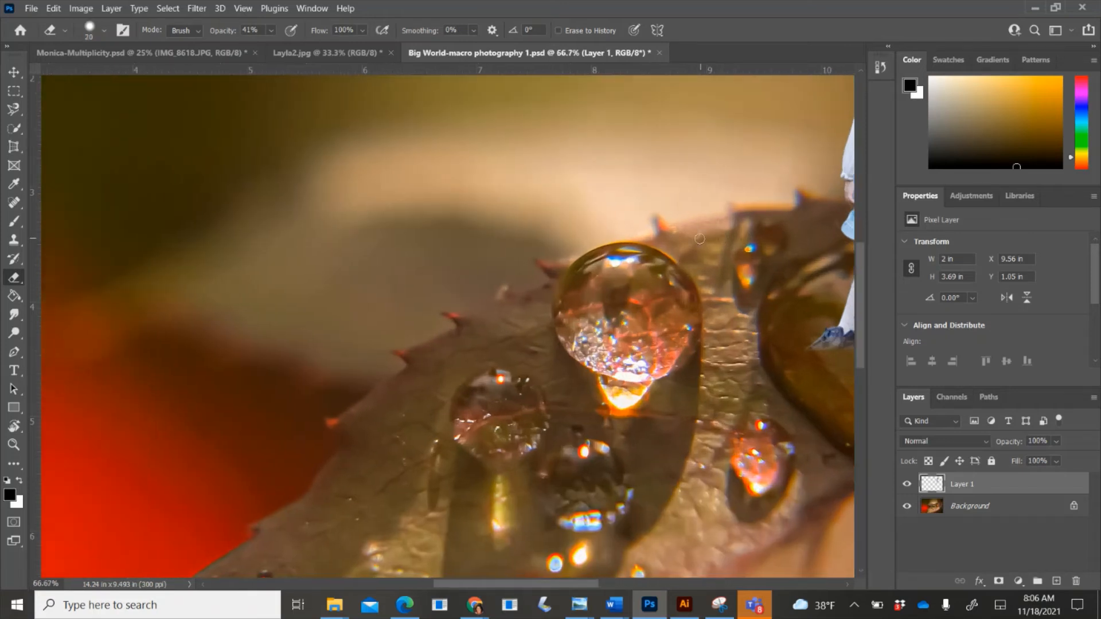
pyautogui.hscroll(6, 700, 238)
pyautogui.hscroll(3, 699, 239)
pyautogui.hotkey('ctrl', '+')
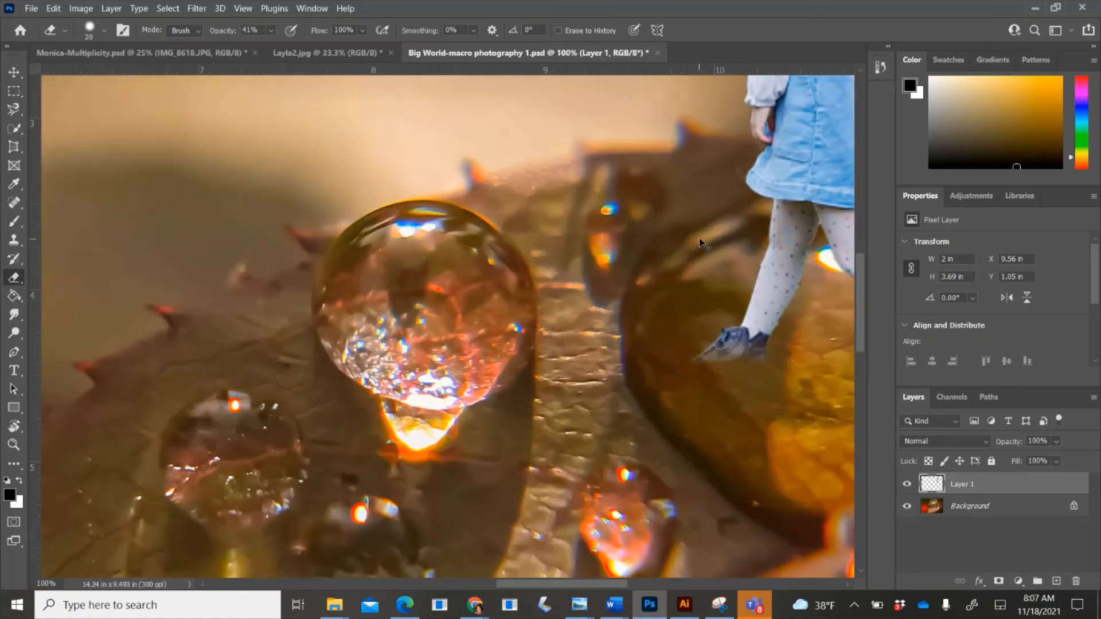
pyautogui.hscroll(5, 700, 238)
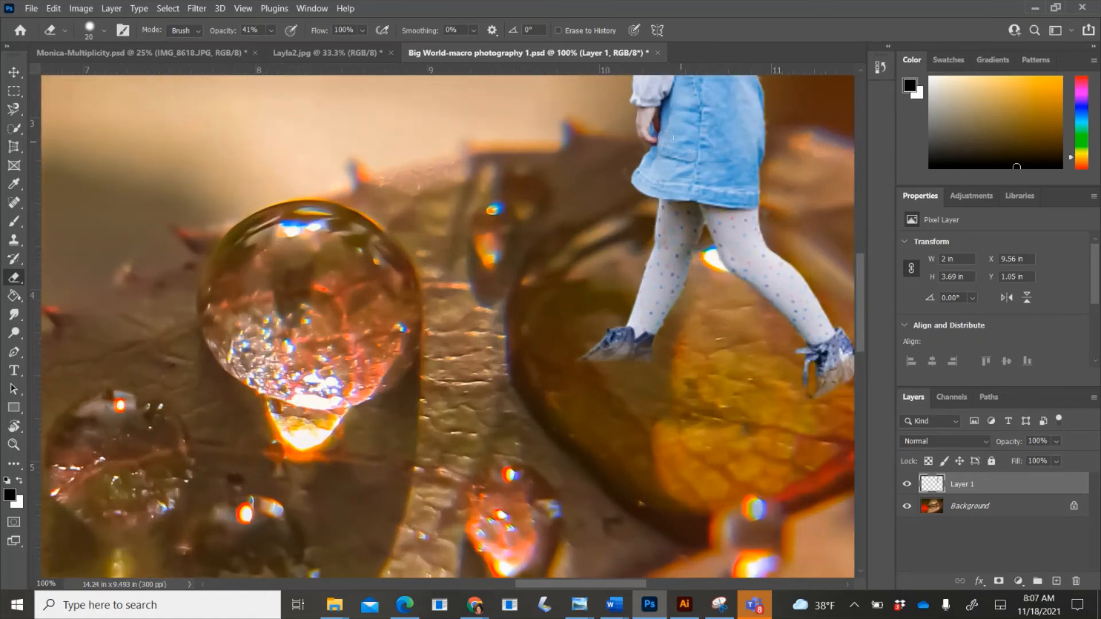
pyautogui.click(267, 31)
pyautogui.moveTo(278, 46); pyautogui.dragTo(324, 47)
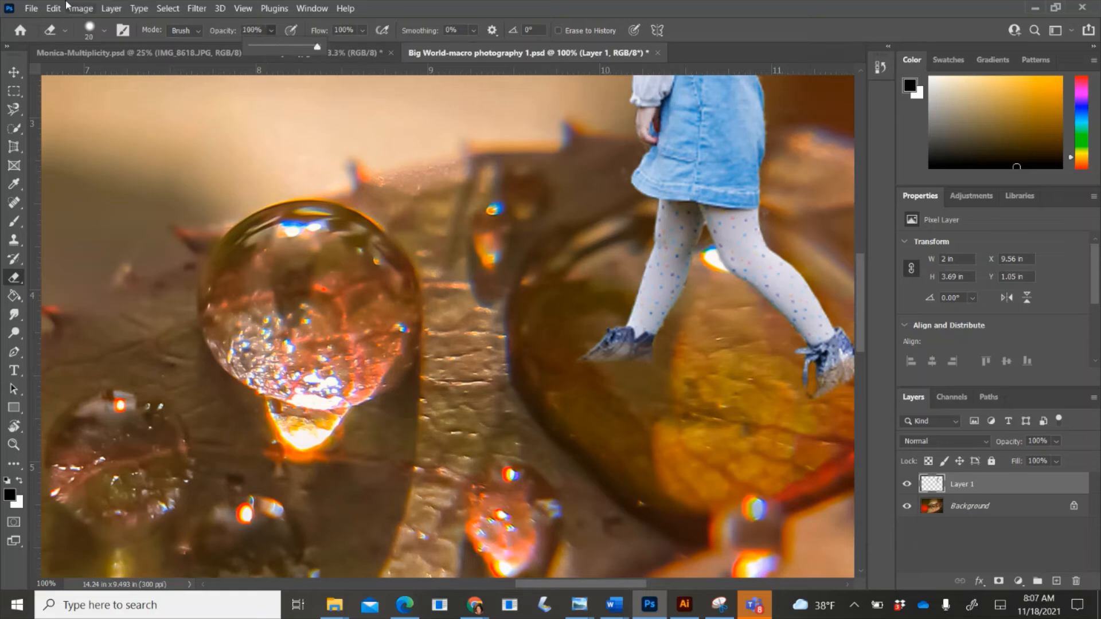
pyautogui.click(672, 115)
# Step: Try a 4 px Eraser beside the girl's legs and set its size to 10 px
pyautogui.press('[')
pyautogui.press('[')
pyautogui.press('[')
pyautogui.press('[')
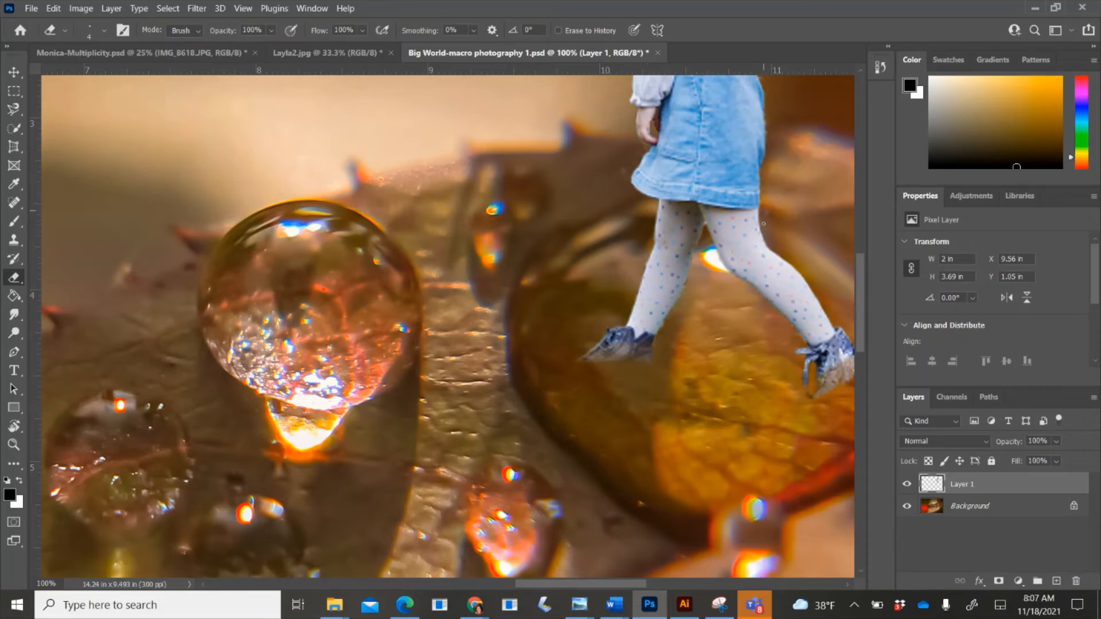
pyautogui.press(']')
pyautogui.press(']')
pyautogui.press(']')
pyautogui.press(']')
pyautogui.press(']')
pyautogui.press(']')
# Step: Inspect the girl's cut-out edges from head to shoes and compare them with her selection in Layla2.jpg
pyautogui.scroll(5, 623, 162)
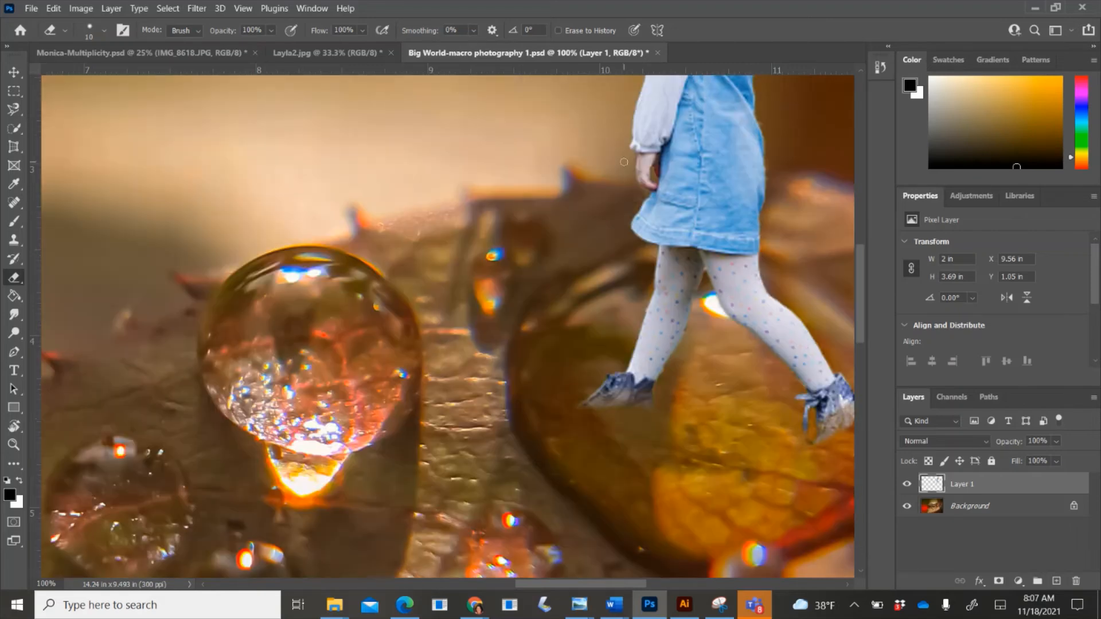
pyautogui.scroll(6, 624, 162)
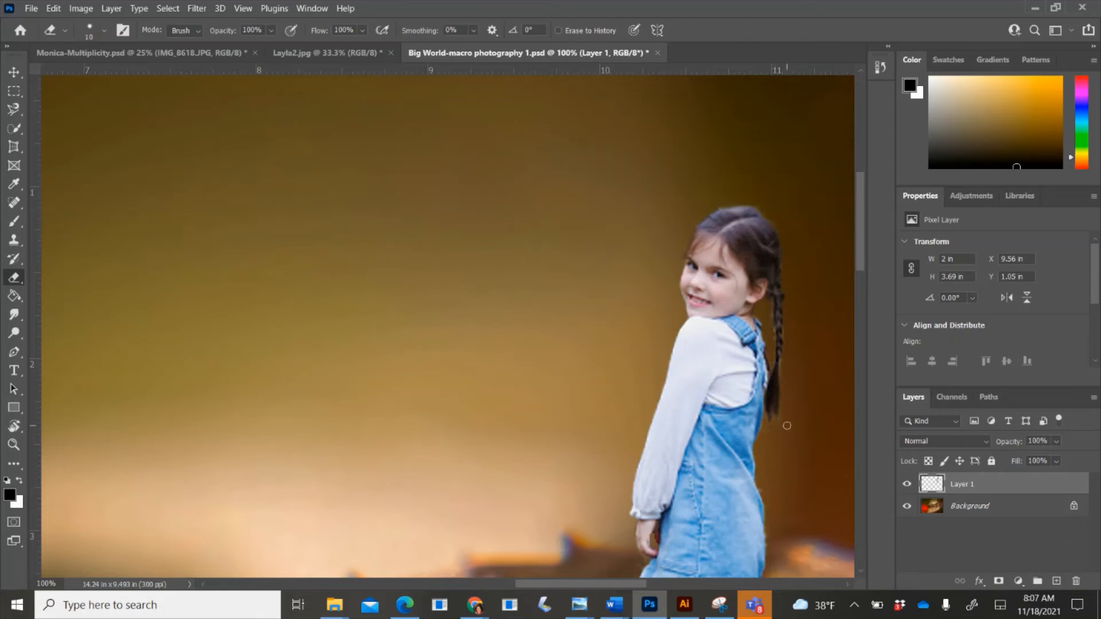
pyautogui.scroll(-10, 787, 425)
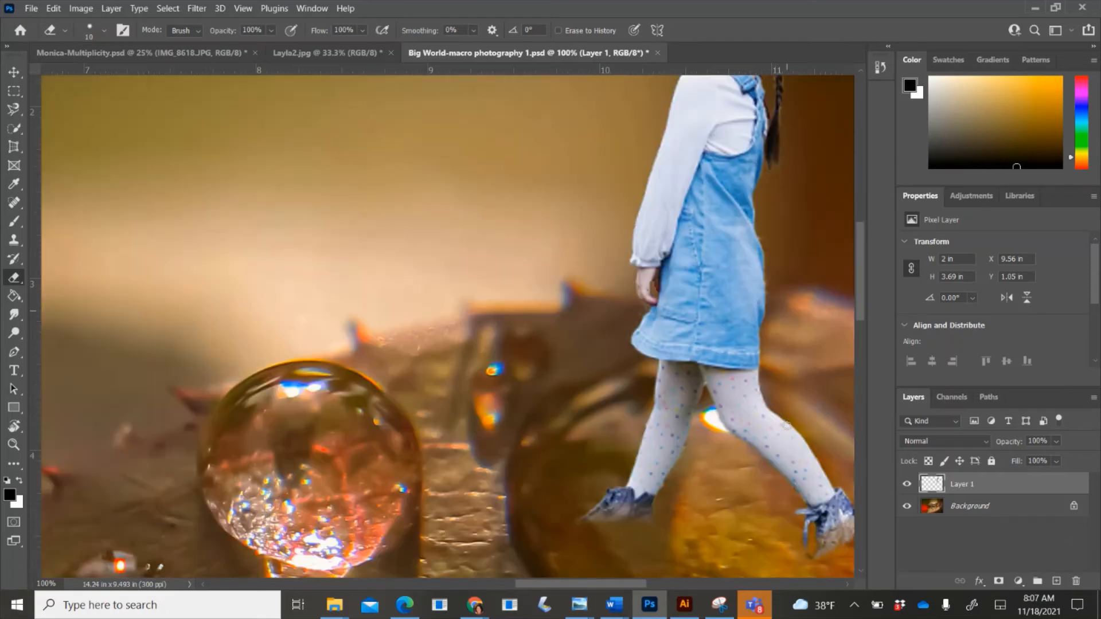
pyautogui.scroll(4, 786, 426)
pyautogui.hscroll(4, 787, 425)
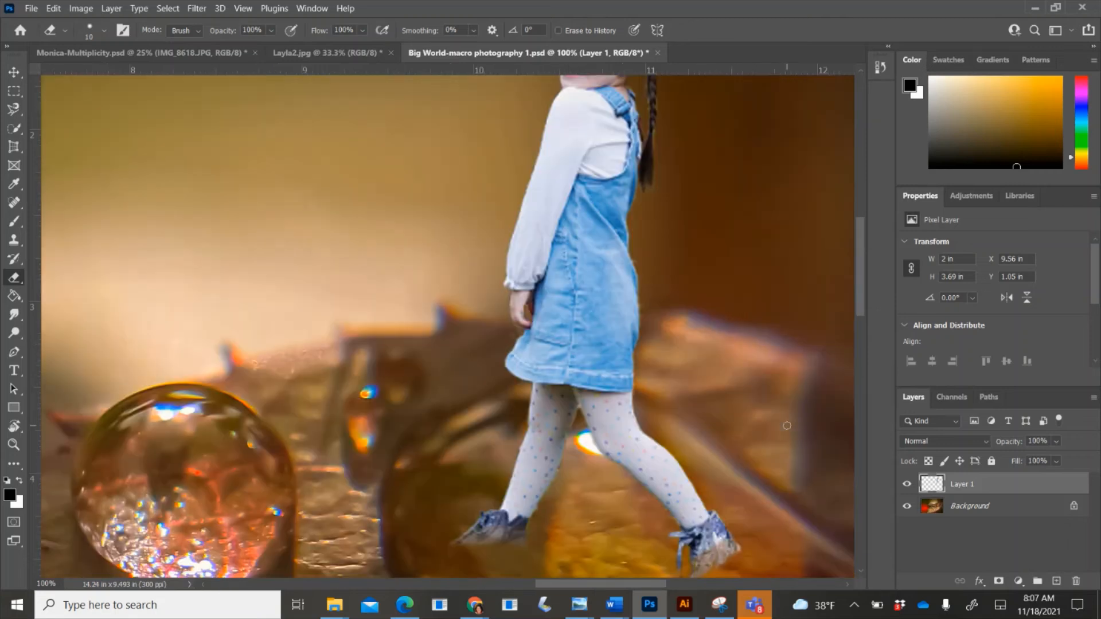
pyautogui.scroll(3, 787, 426)
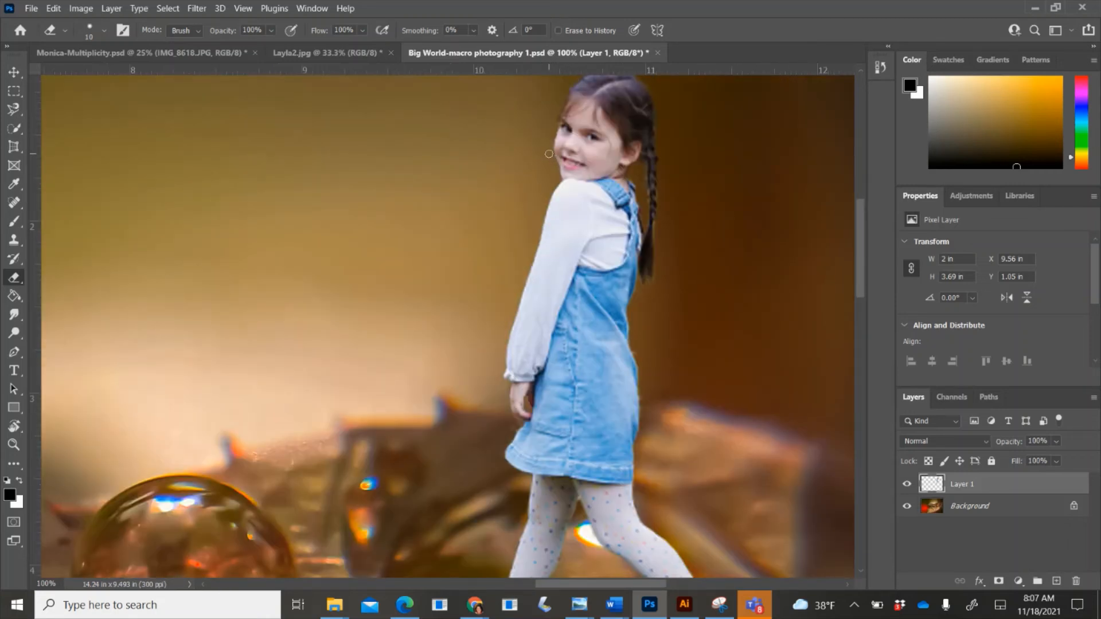
pyautogui.click(329, 56)
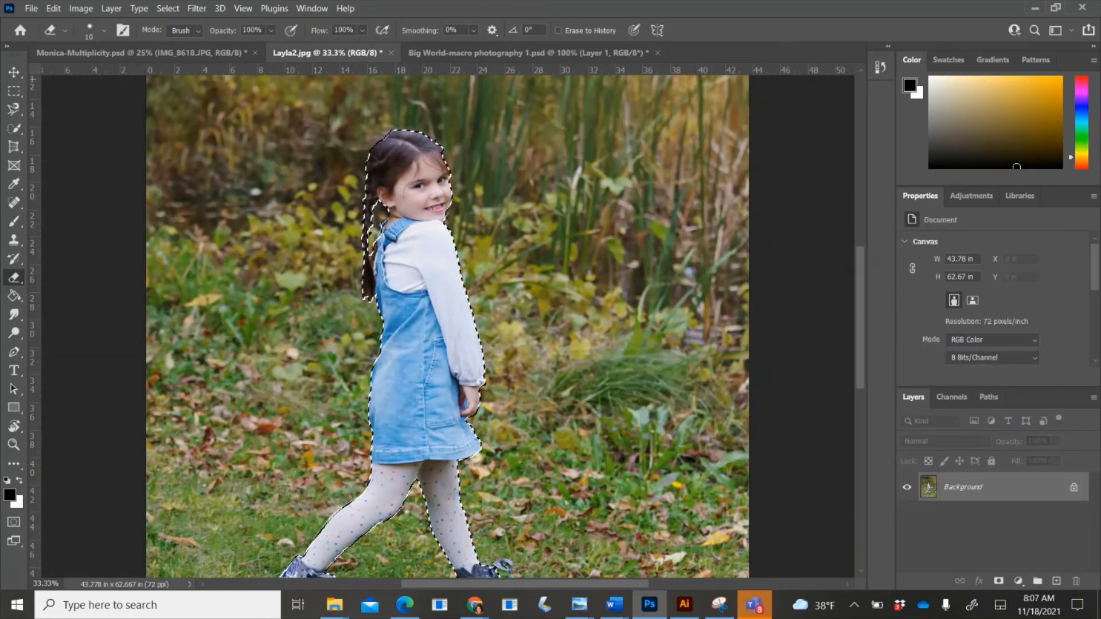
pyautogui.click(14, 128)
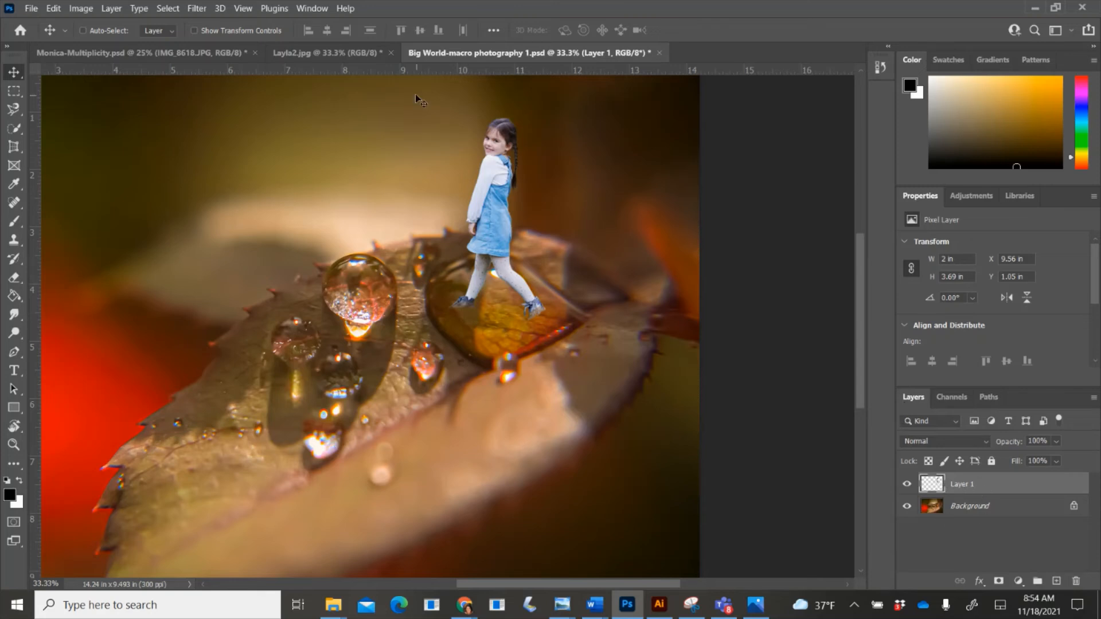
pyautogui.click(313, 8)
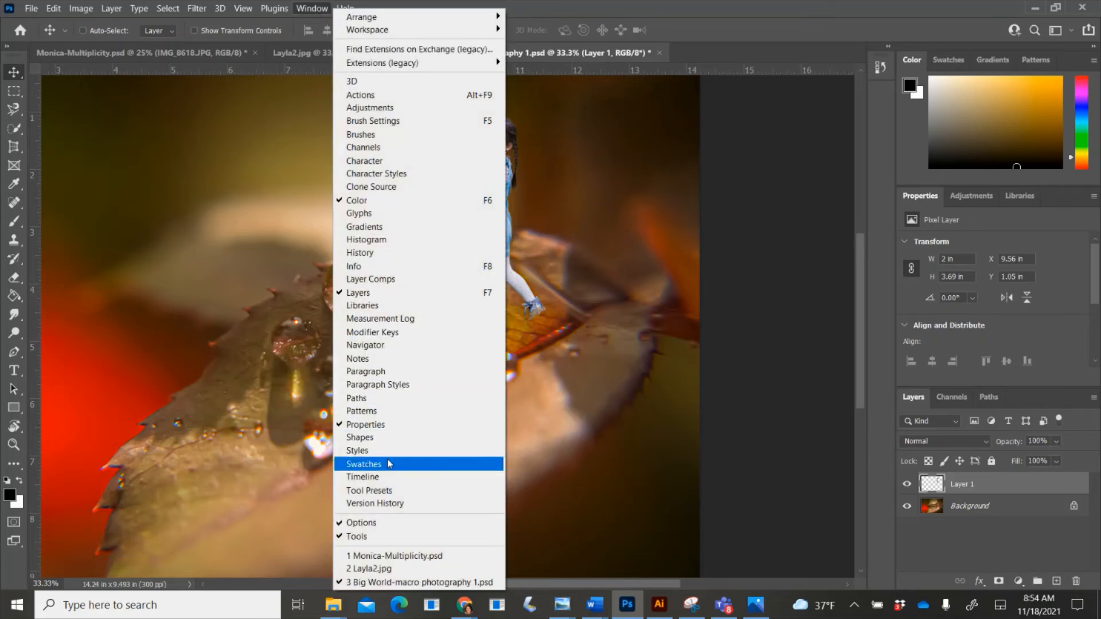
pyautogui.click(754, 227)
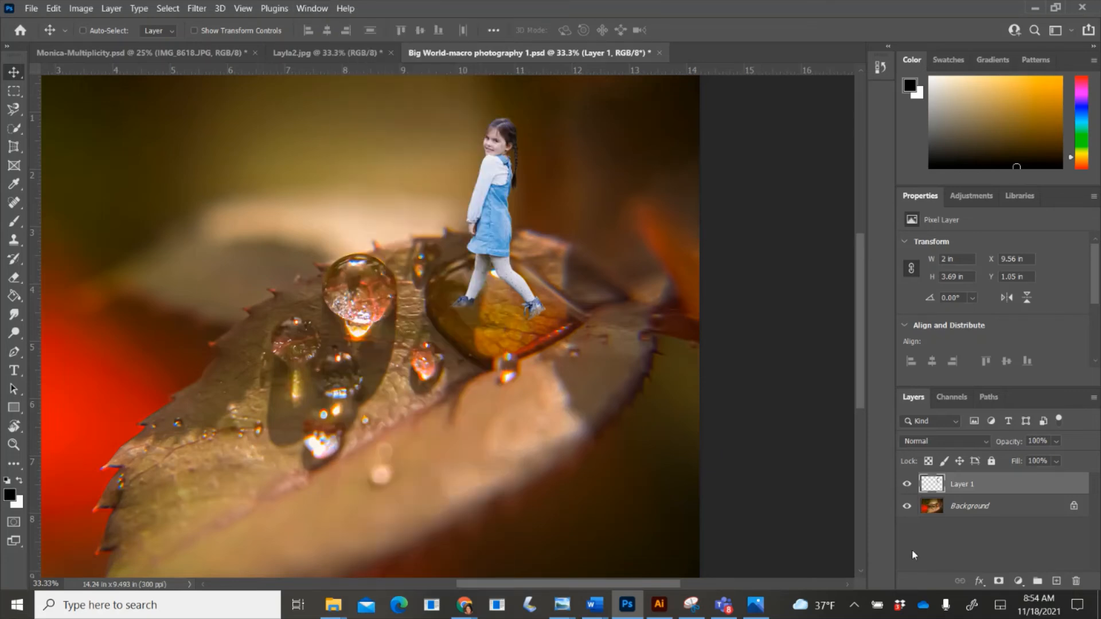
# Step: Add a new layer above the girl and paint a black oval about 1.65 by 0.95 in beneath her feet with a 100 px Brush
pyautogui.click(1057, 581)
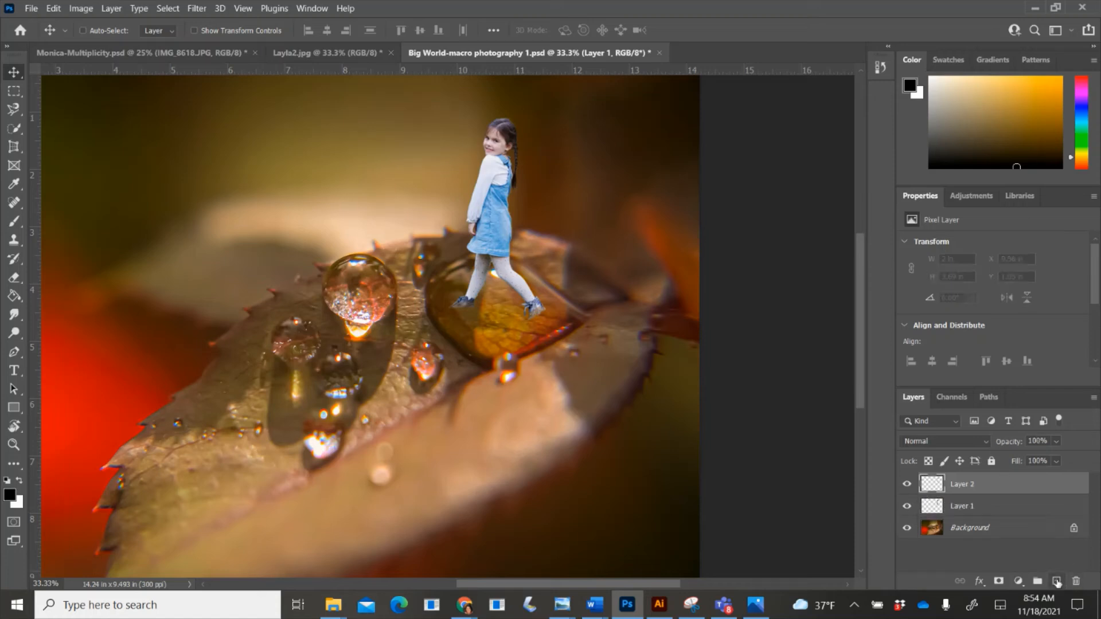
pyautogui.click(14, 222)
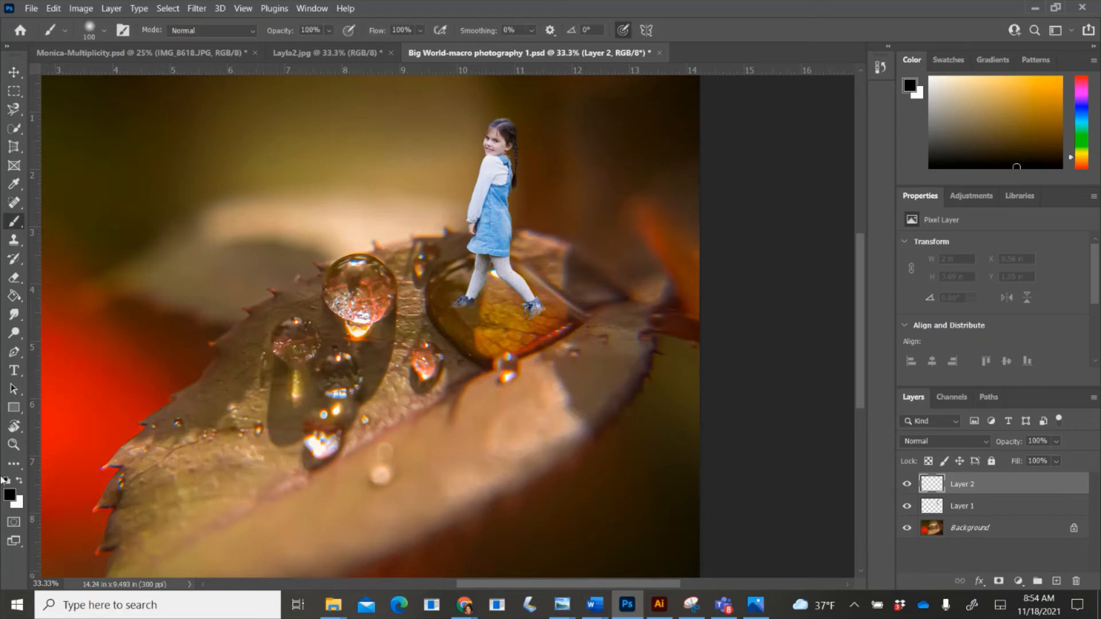
pyautogui.moveTo(513, 307)
pyautogui.mouseDown()
pyautogui.moveTo(467, 311)
pyautogui.moveTo(529, 318)
pyautogui.moveTo(472, 310)
pyautogui.moveTo(509, 315)
pyautogui.mouseUp()
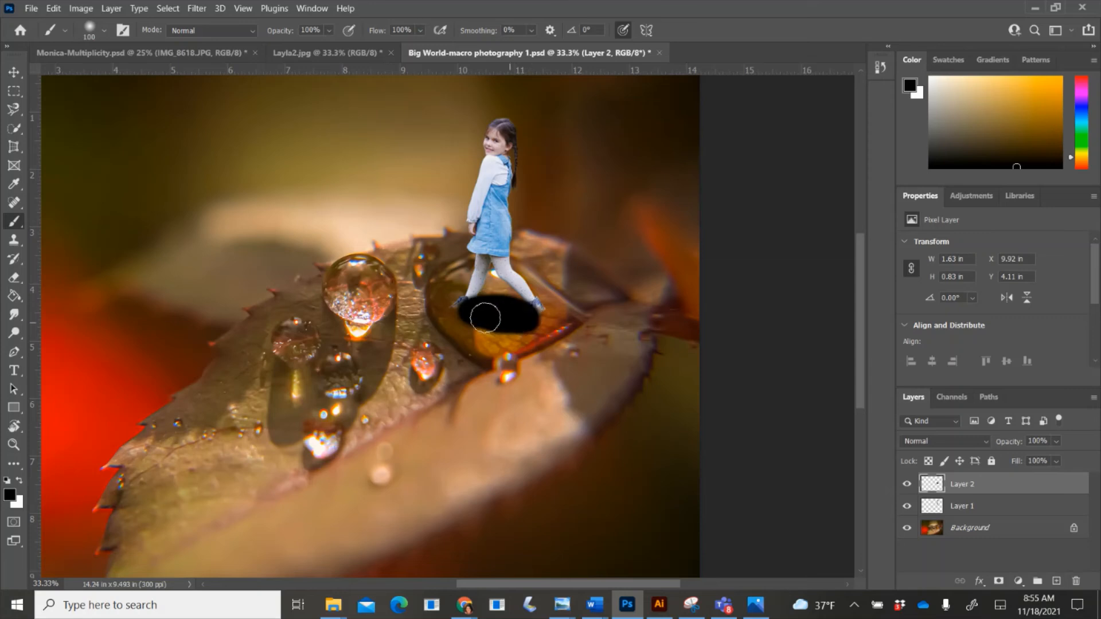
pyautogui.moveTo(475, 326)
pyautogui.mouseDown()
pyautogui.moveTo(526, 327)
pyautogui.moveTo(476, 319)
pyautogui.mouseUp()
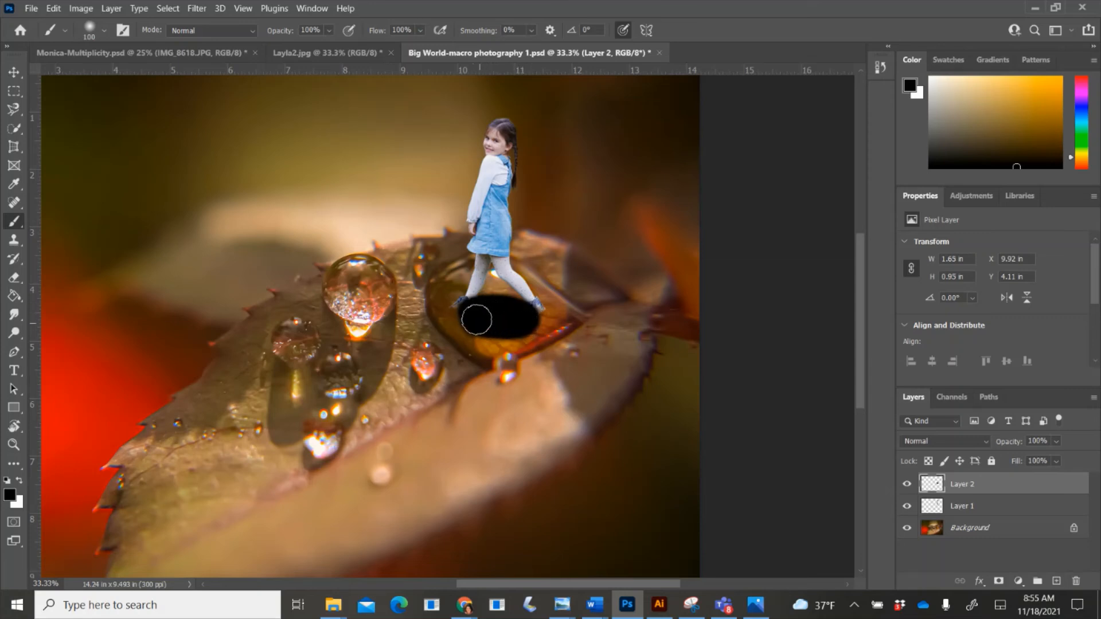
# Step: Lower the opacity of the painted shadow layer to 29%
pyautogui.click(1055, 441)
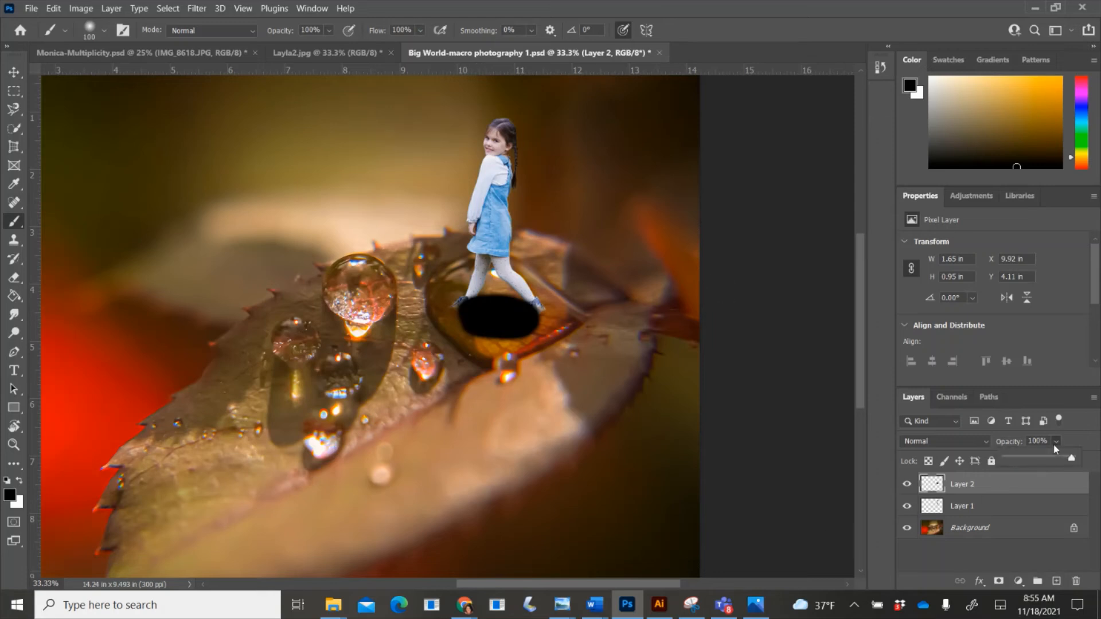
pyautogui.click(1027, 461)
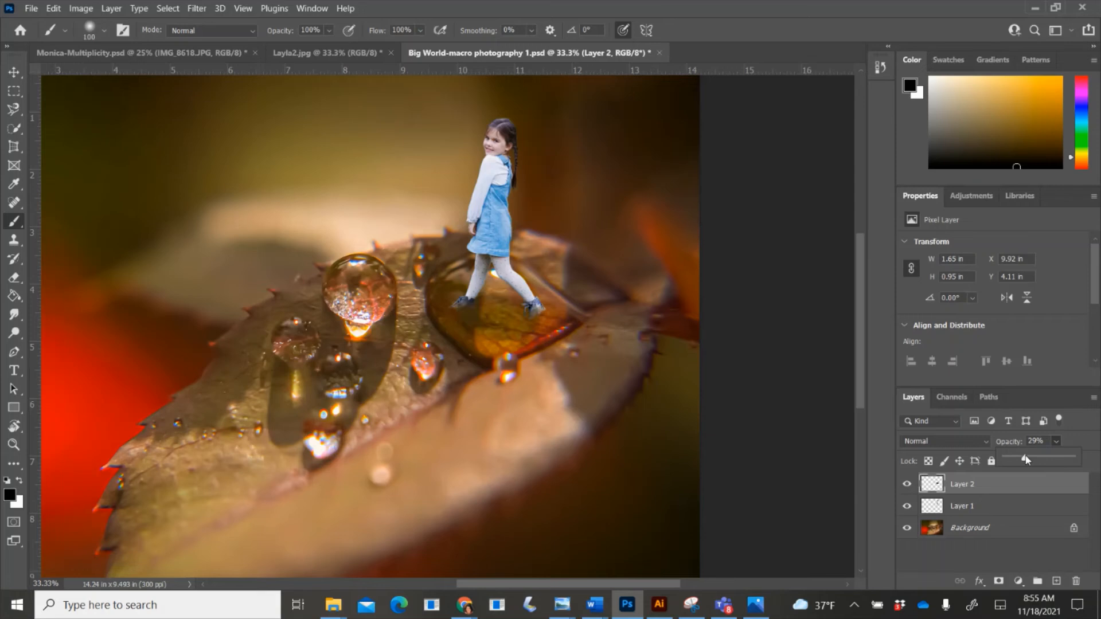
# Step: Set the shadow layer's opacity to 48% and shift the shadow slightly up and across beneath the girl's feet
pyautogui.moveTo(1026, 459); pyautogui.dragTo(1021, 466)
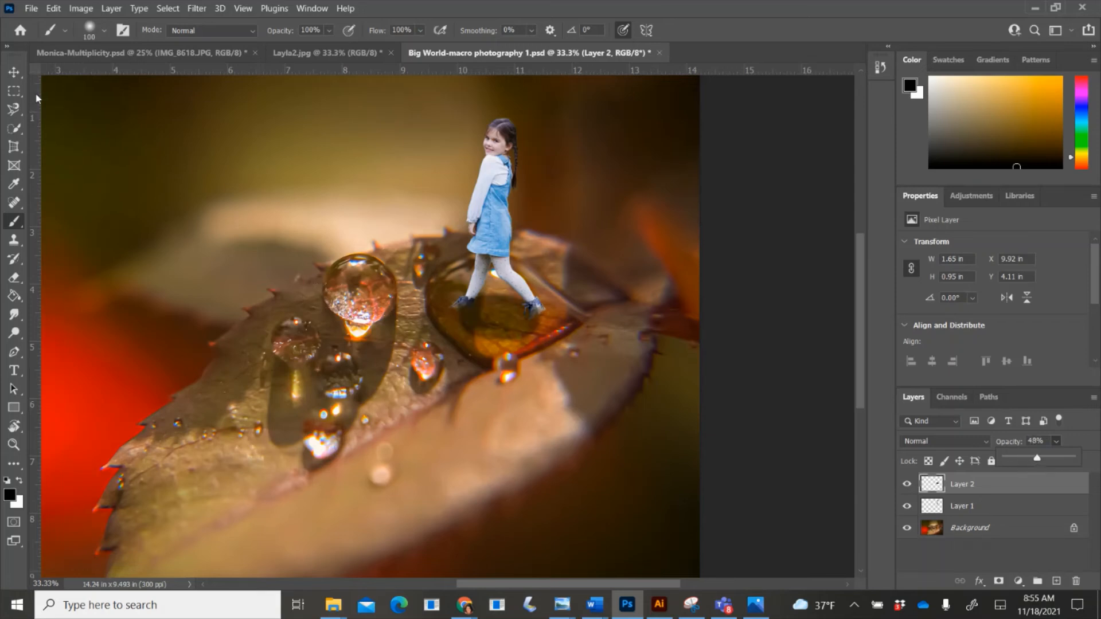
pyautogui.click(20, 77)
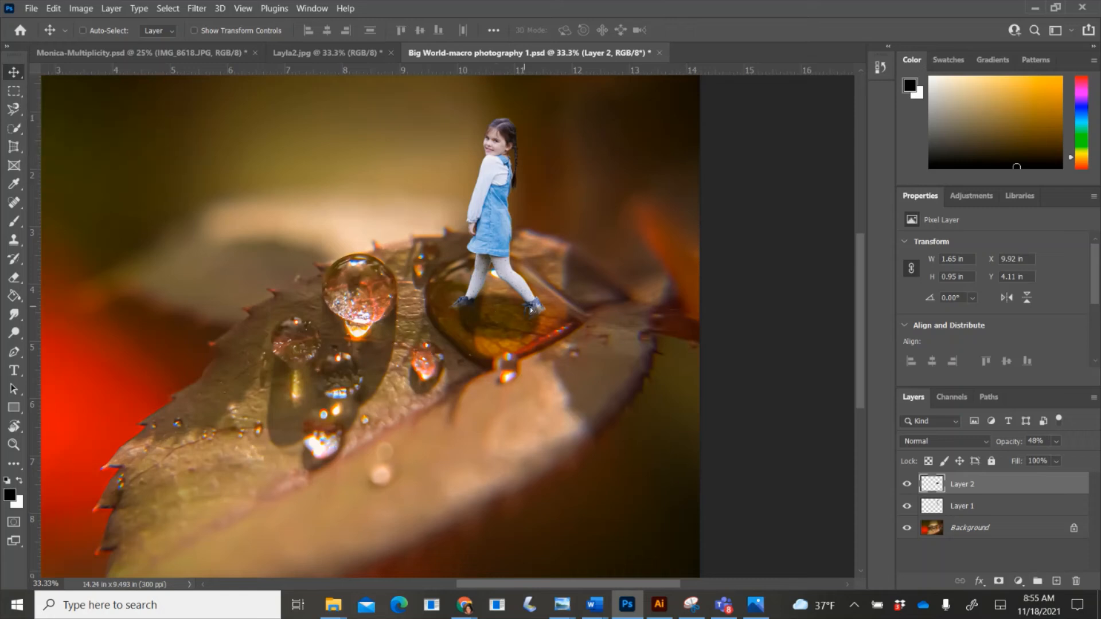
pyautogui.moveTo(534, 310); pyautogui.dragTo(509, 299)
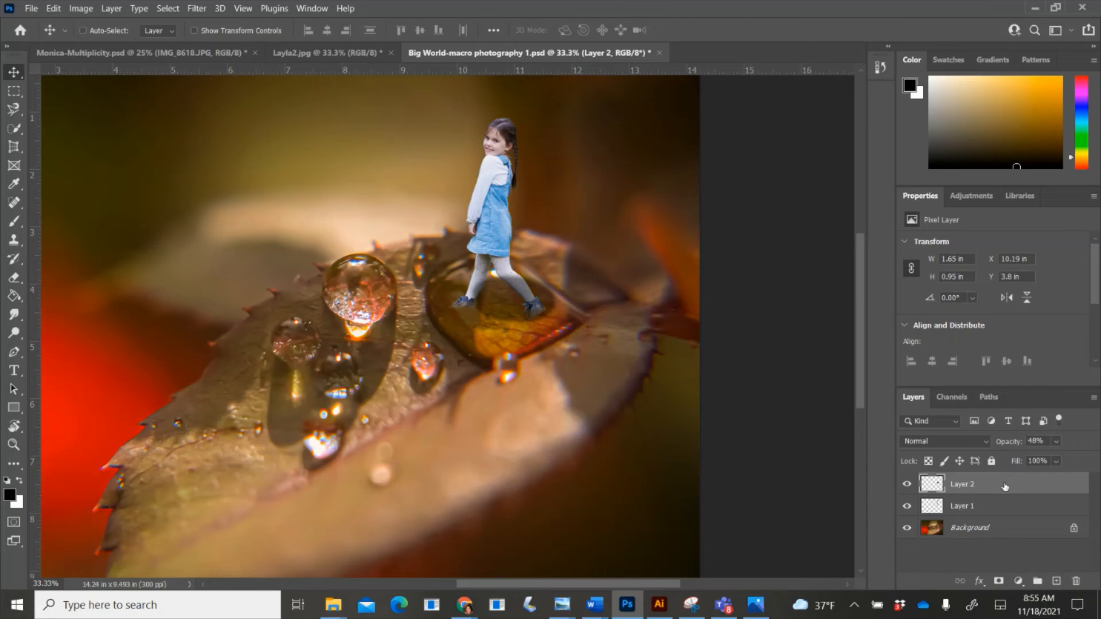
# Step: Place the shadow layer below the girl's layer, position it under her feet and scale it to about 116%
pyautogui.moveTo(1005, 487); pyautogui.dragTo(1007, 514)
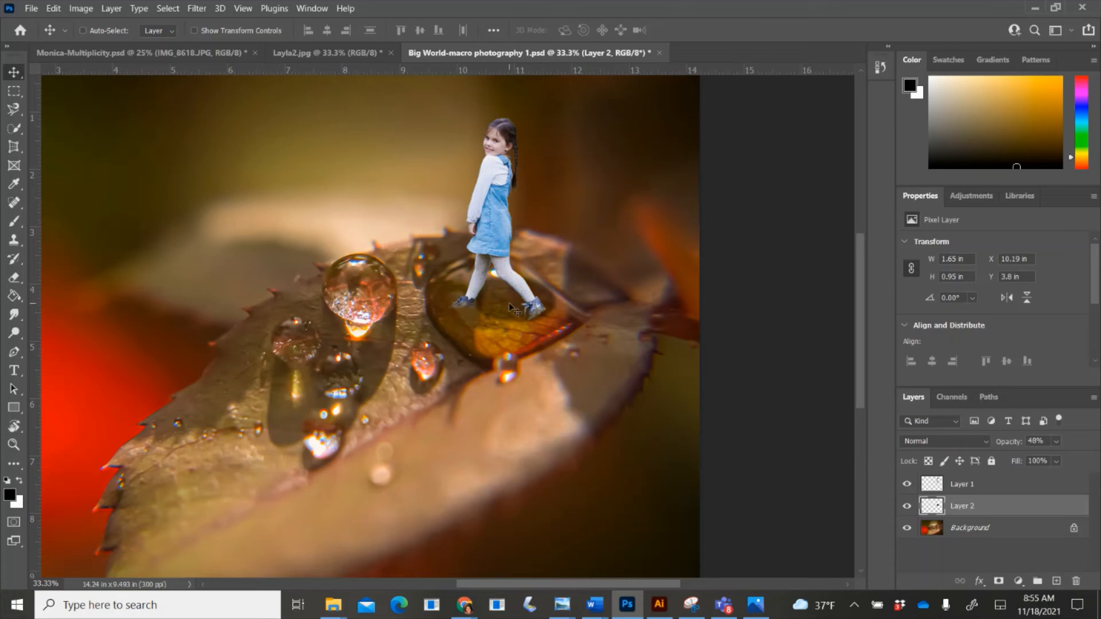
pyautogui.moveTo(511, 315); pyautogui.dragTo(503, 313)
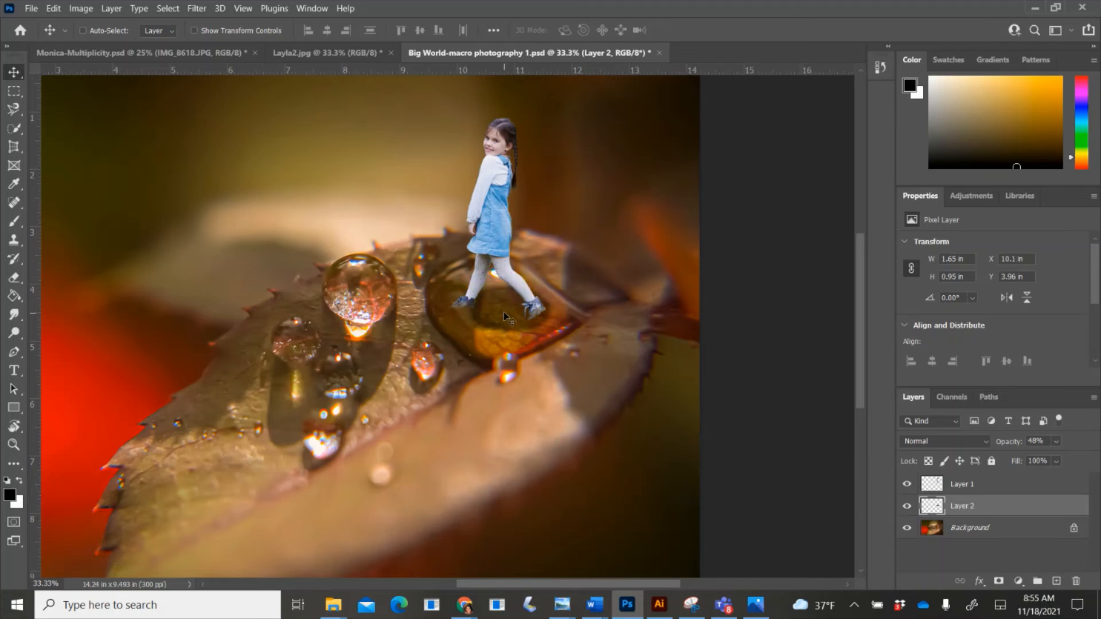
pyautogui.press('ctrl')
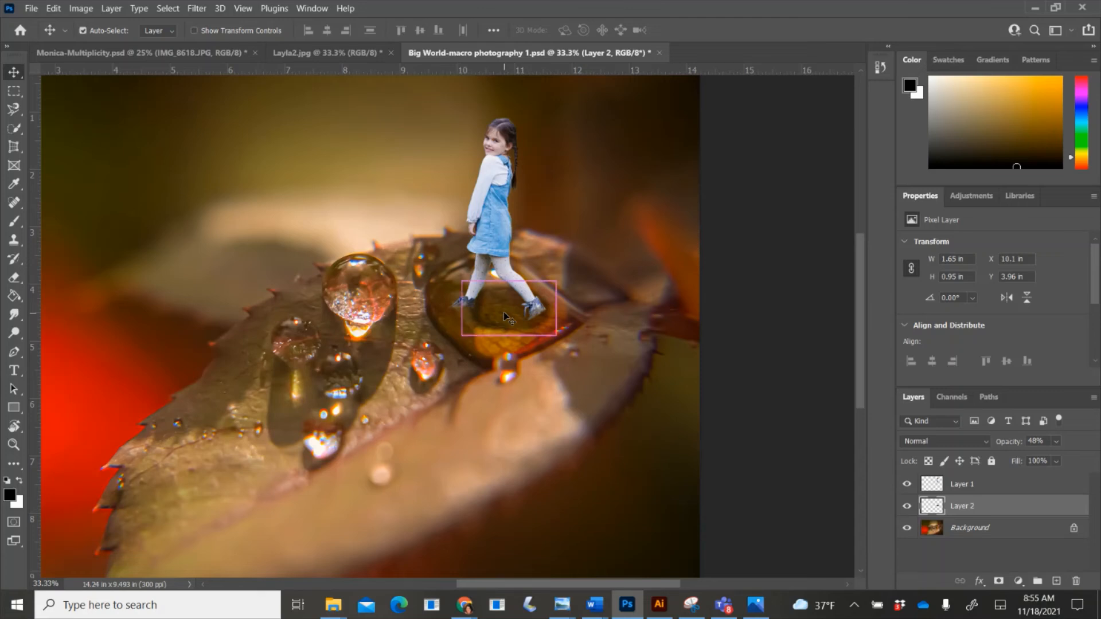
pyautogui.hotkey('ctrl', 't')
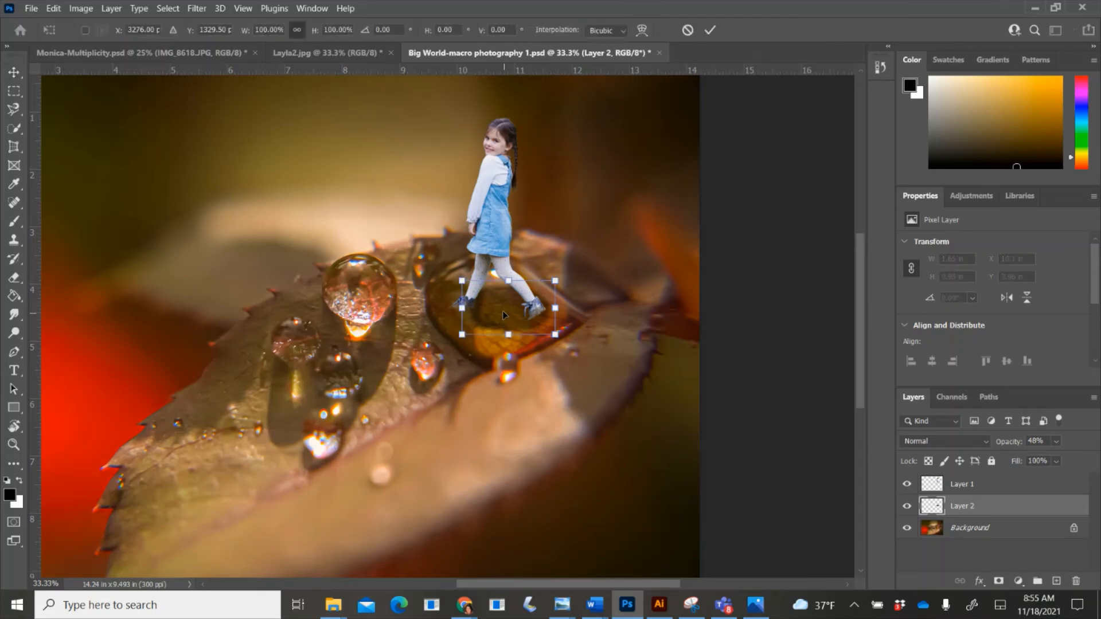
pyautogui.moveTo(450, 309); pyautogui.dragTo(444, 308)
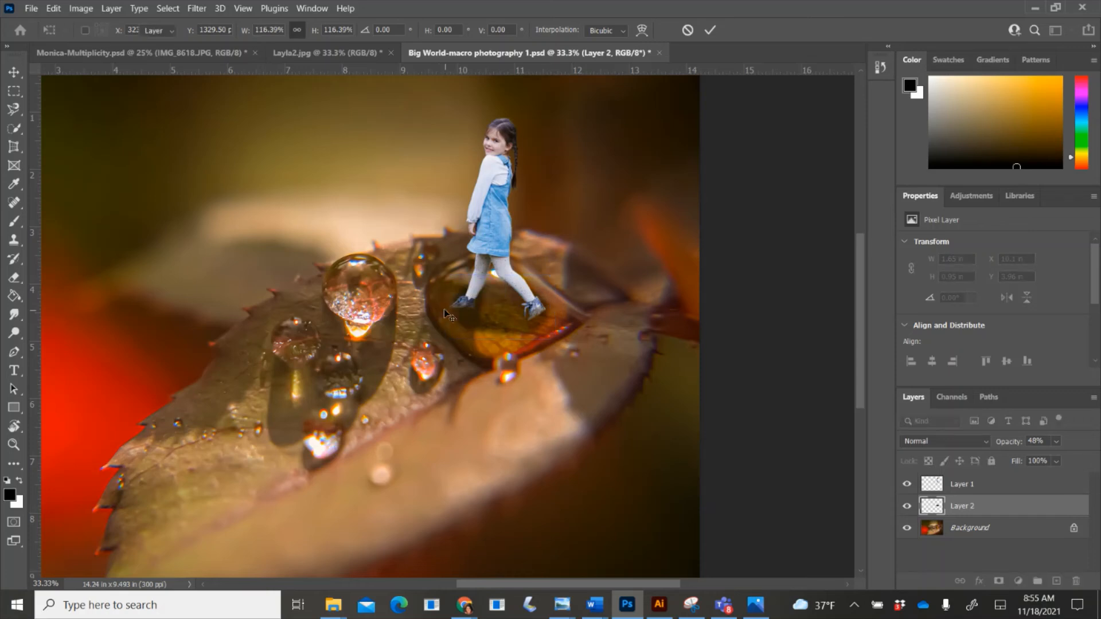
pyautogui.press('Return')
# Step: Lower the shadow layer's opacity to 28%
pyautogui.click(13, 220)
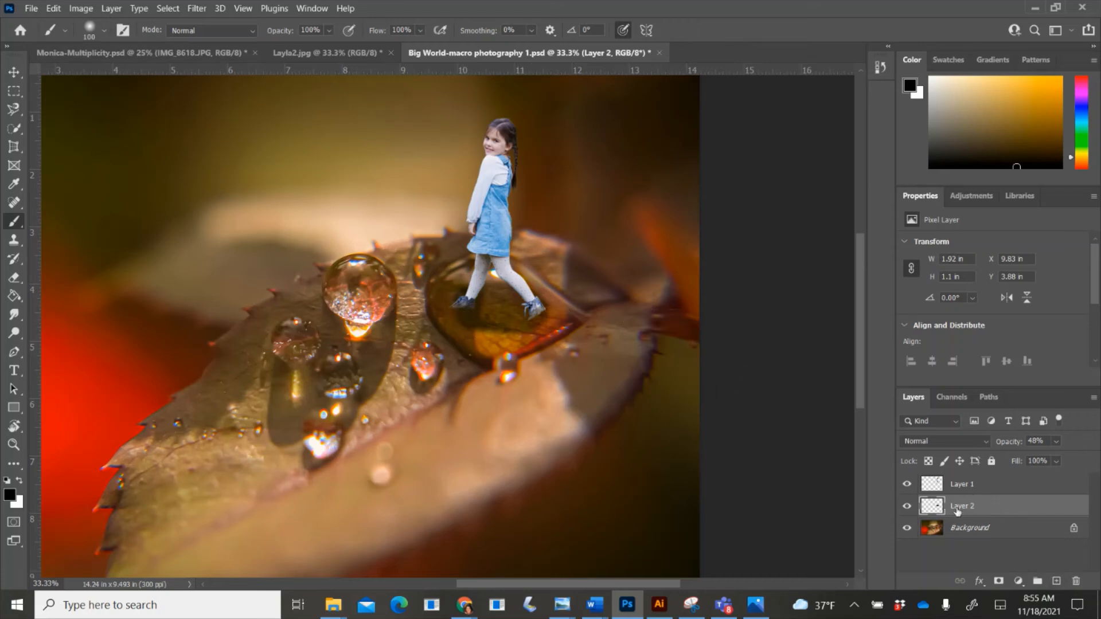
pyautogui.click(1057, 442)
pyautogui.click(1044, 458)
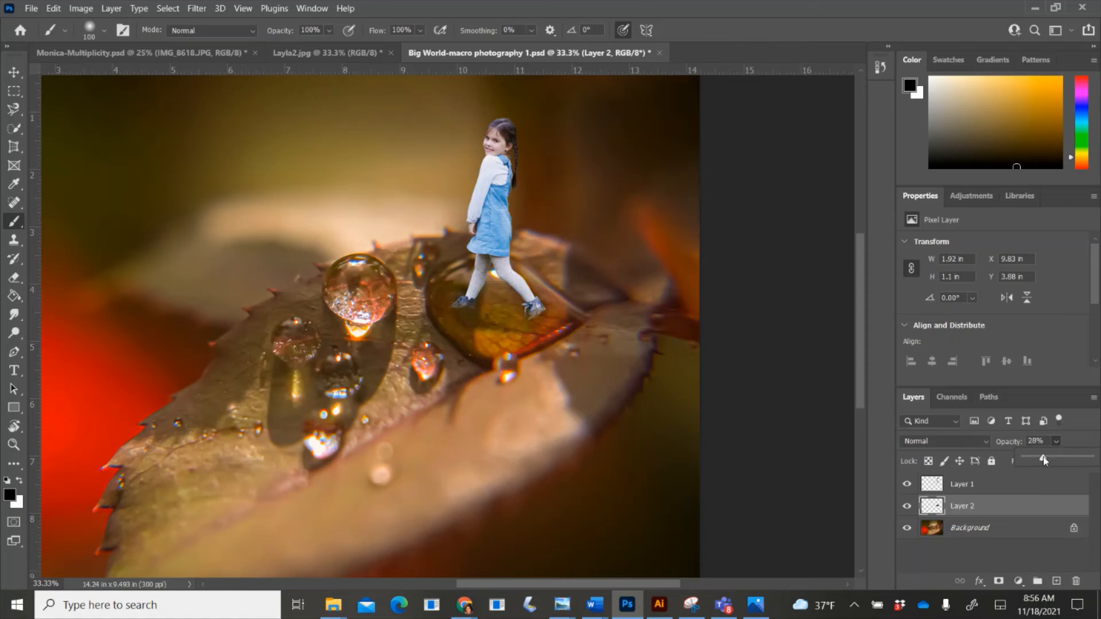
# Step: Select the whole canvas on the girl's layer, Layer 1, and copy her onto a new layer
pyautogui.click(1021, 485)
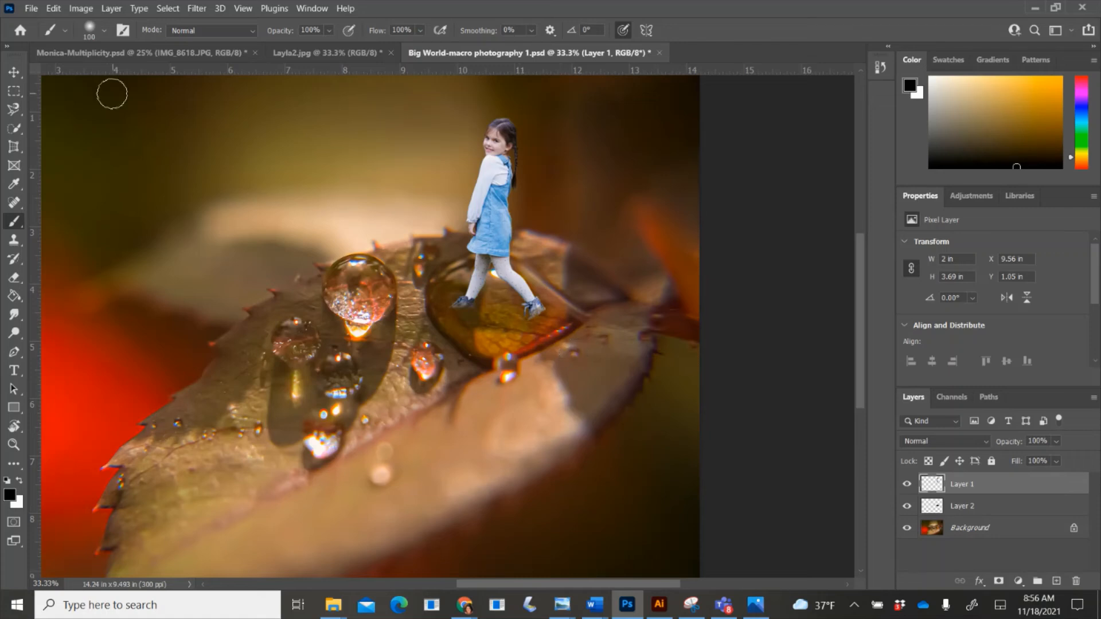
pyautogui.click(16, 95)
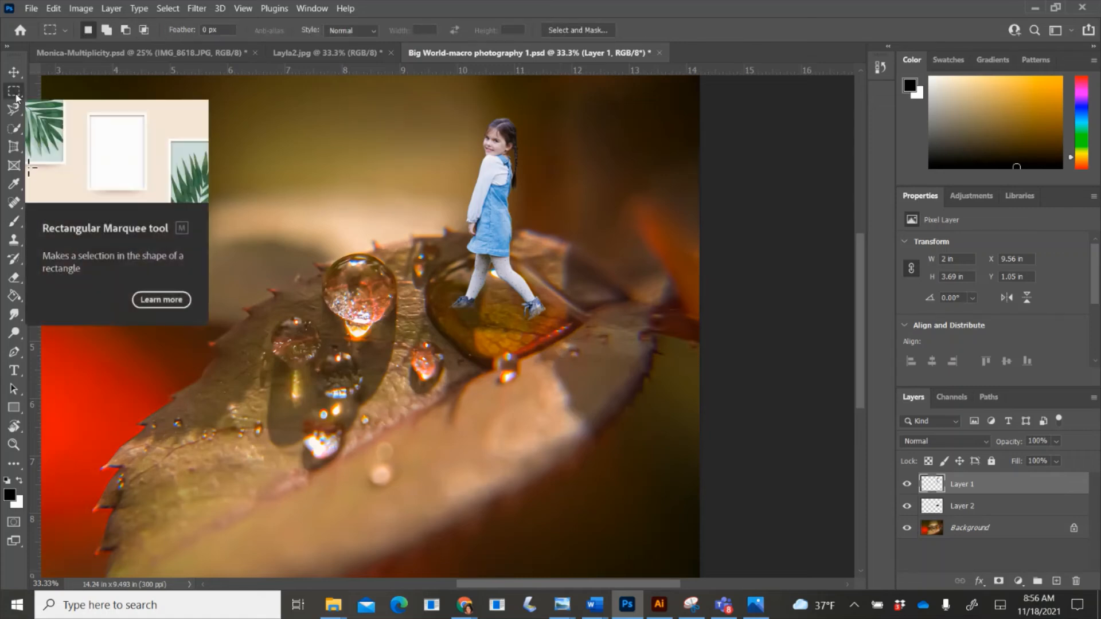
pyautogui.rightClick(17, 95)
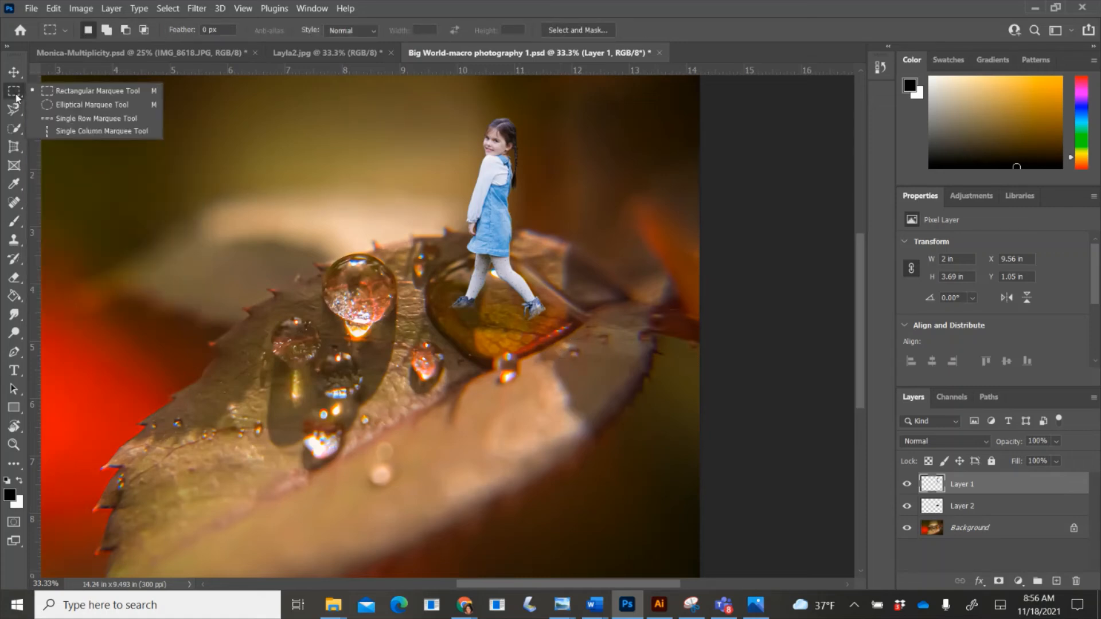
pyautogui.click(51, 94)
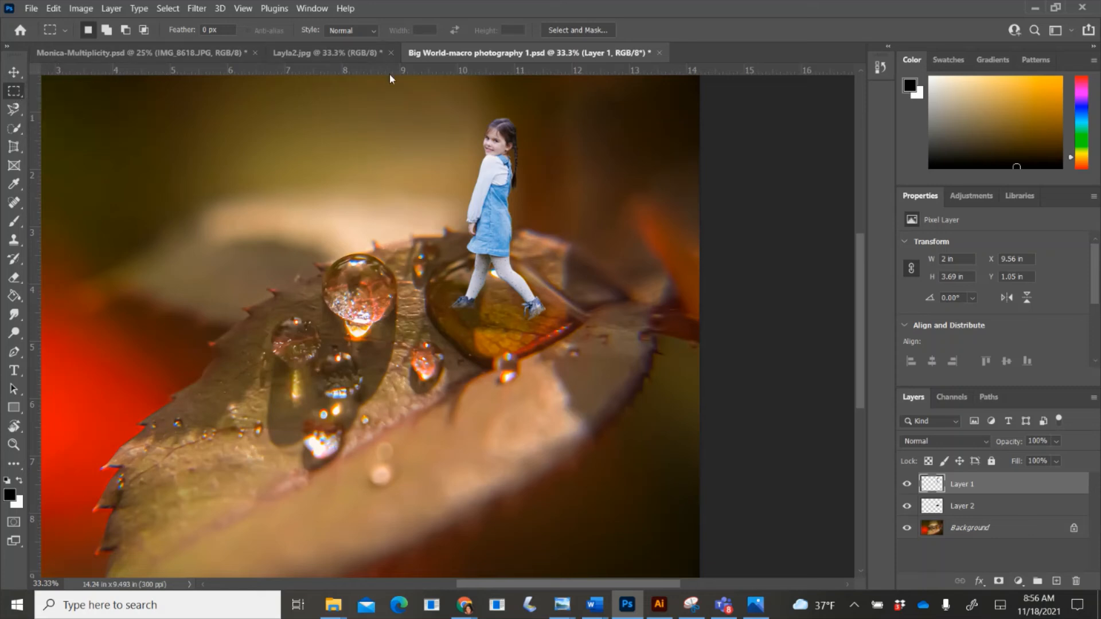
pyautogui.moveTo(407, 86); pyautogui.dragTo(585, 346)
pyautogui.hotkey('ctrl', '-')
pyautogui.hotkey('ctrl', 'a')
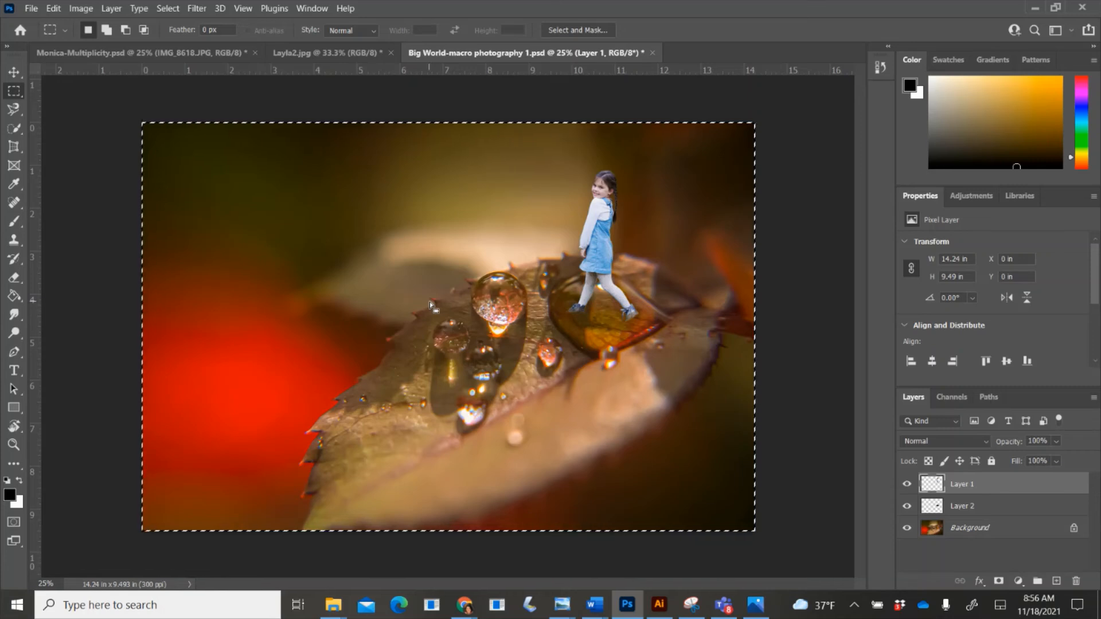
pyautogui.hotkey('ctrl', 'j')
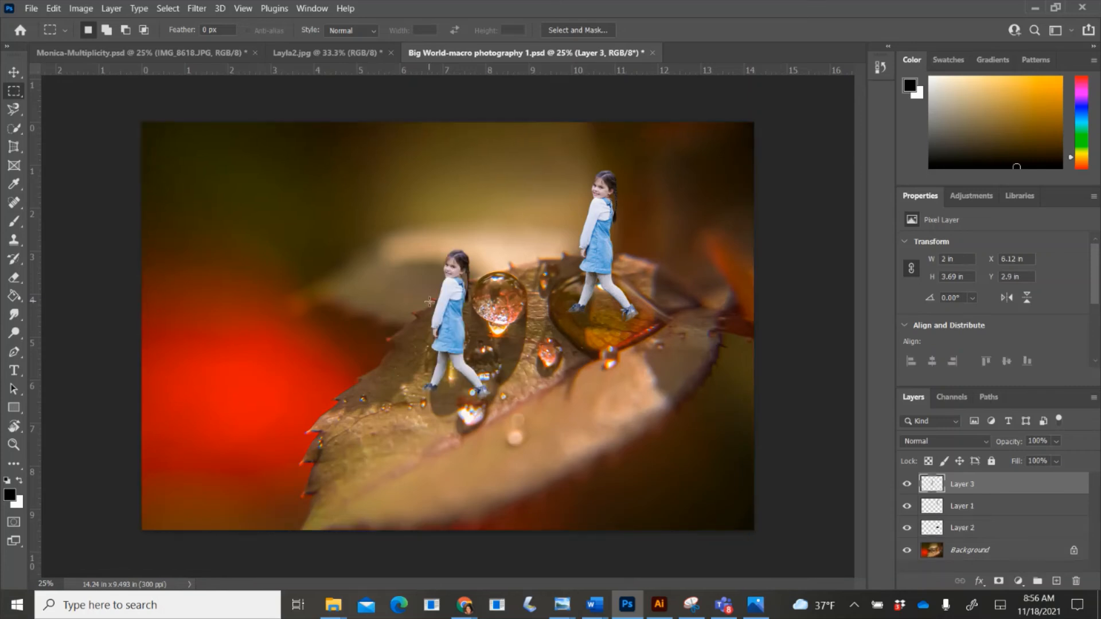
# Step: Flip the copied girl vertically and place her upside down directly beneath the original girl's feet
pyautogui.click(14, 72)
pyautogui.moveTo(438, 310); pyautogui.dragTo(584, 221)
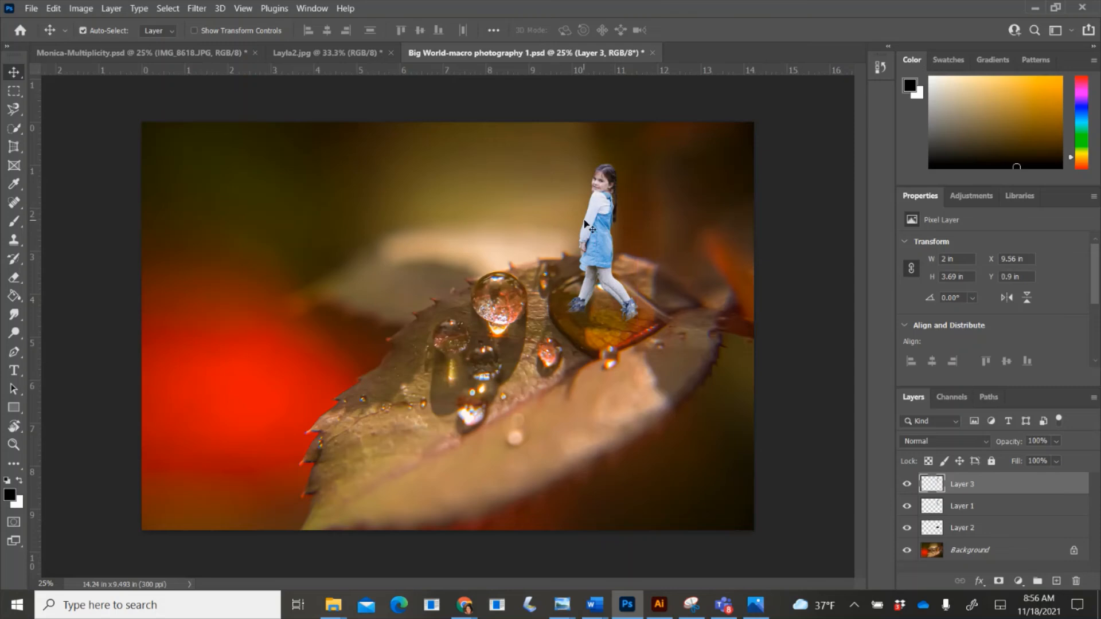
pyautogui.hotkey('ctrl', 't')
pyautogui.rightClick(585, 222)
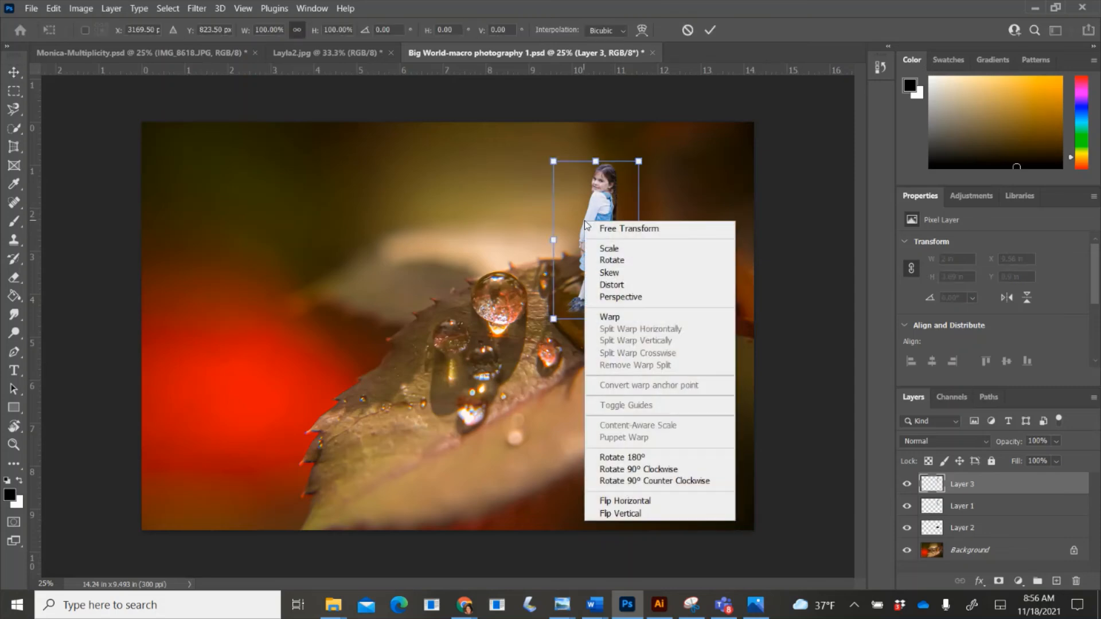
pyautogui.click(652, 512)
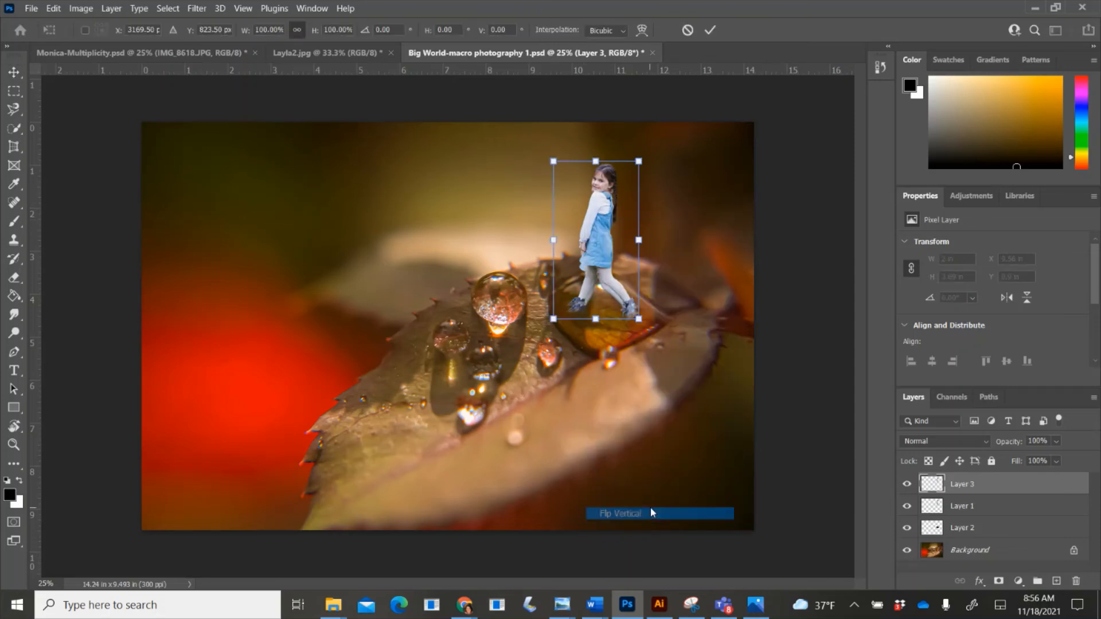
pyautogui.moveTo(599, 268); pyautogui.dragTo(602, 414)
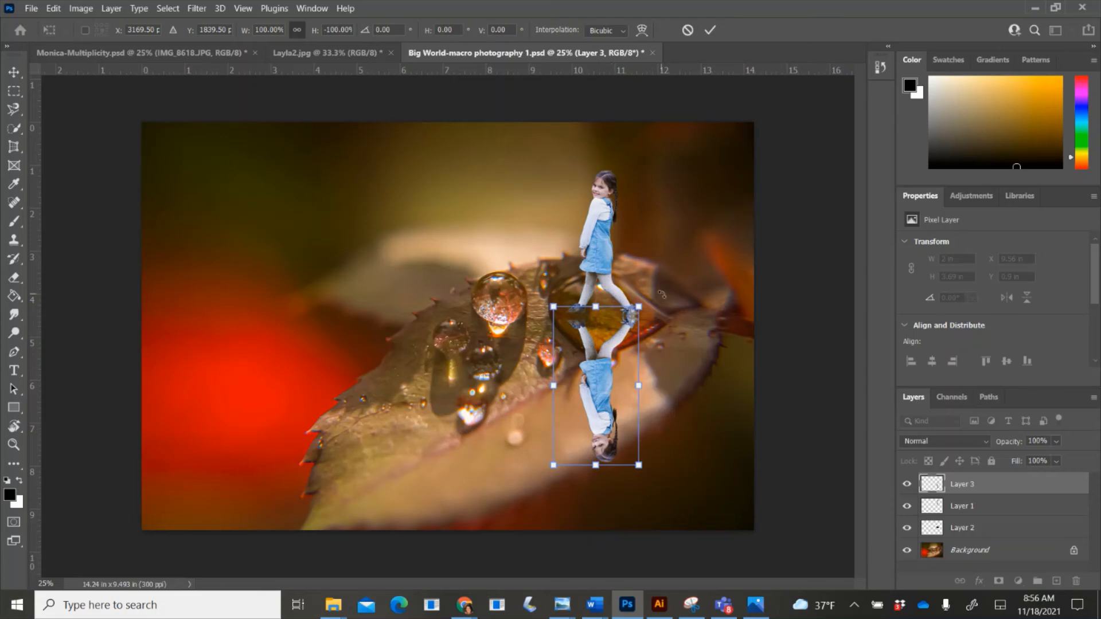
# Step: Rotate the flipped copy about 6.45°, align its feet with the girl's, and skew and shorten it to about 81% height
pyautogui.moveTo(662, 294); pyautogui.dragTo(665, 304)
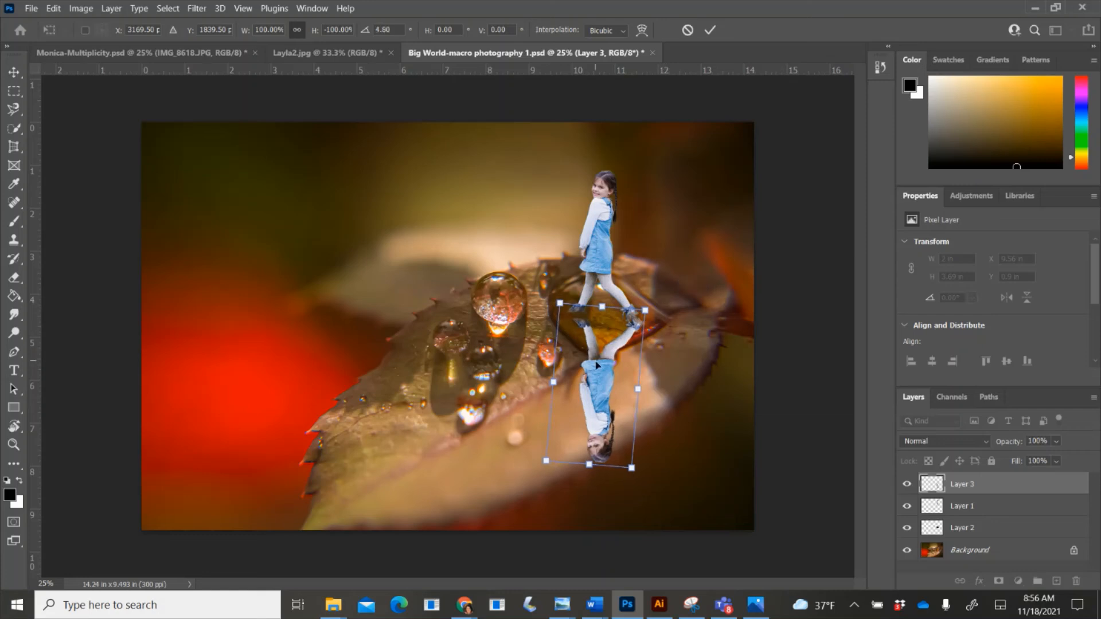
pyautogui.moveTo(597, 363); pyautogui.dragTo(589, 357)
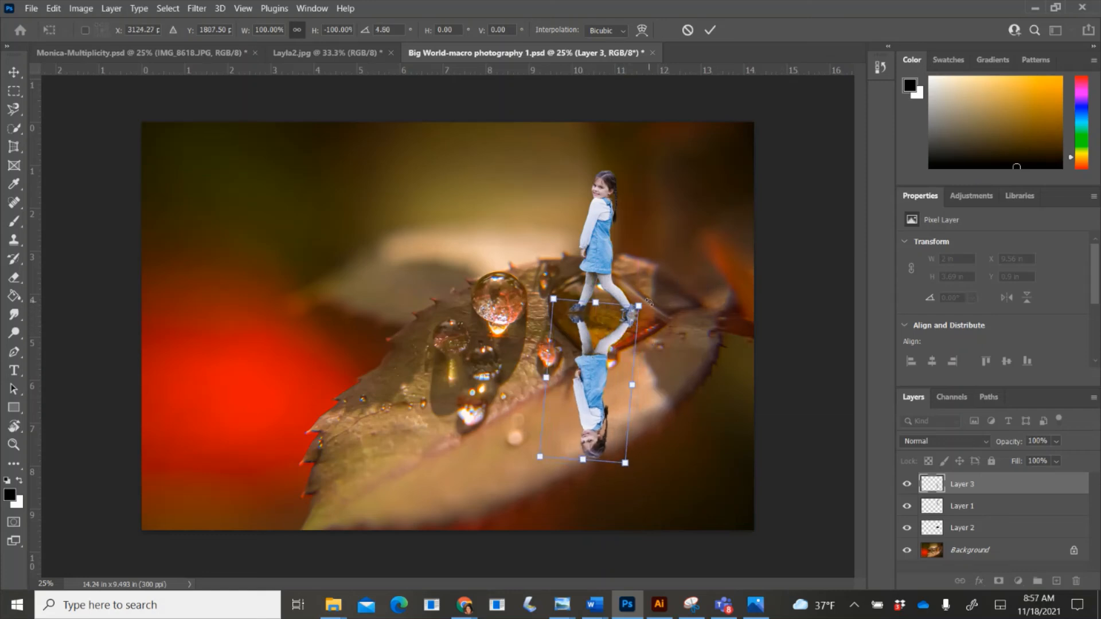
pyautogui.moveTo(648, 302); pyautogui.dragTo(652, 304)
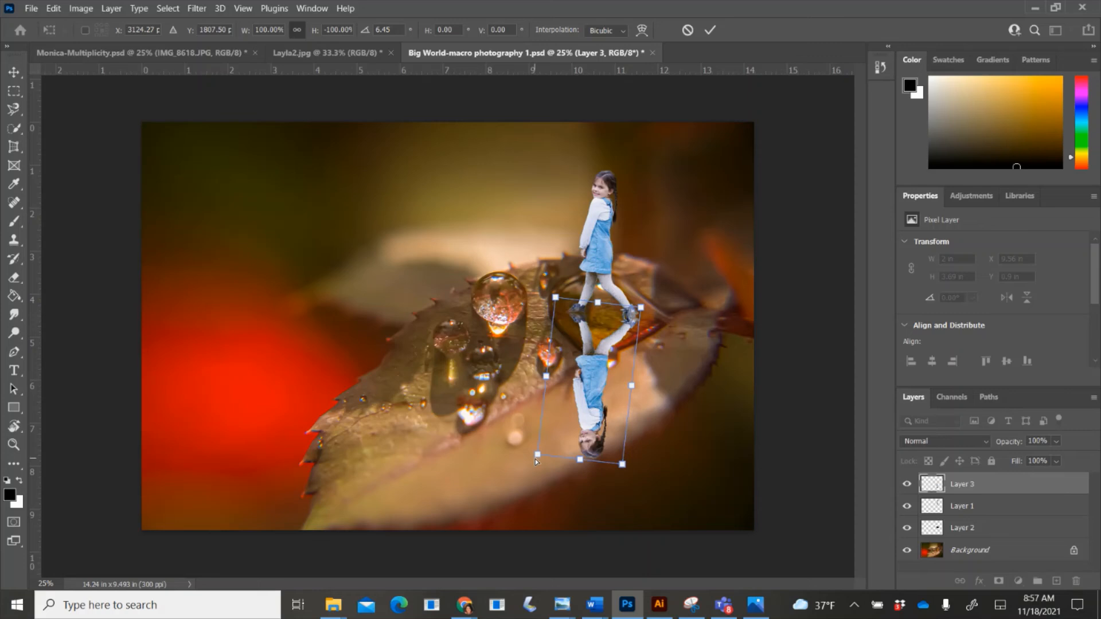
pyautogui.moveTo(535, 459); pyautogui.dragTo(543, 447)
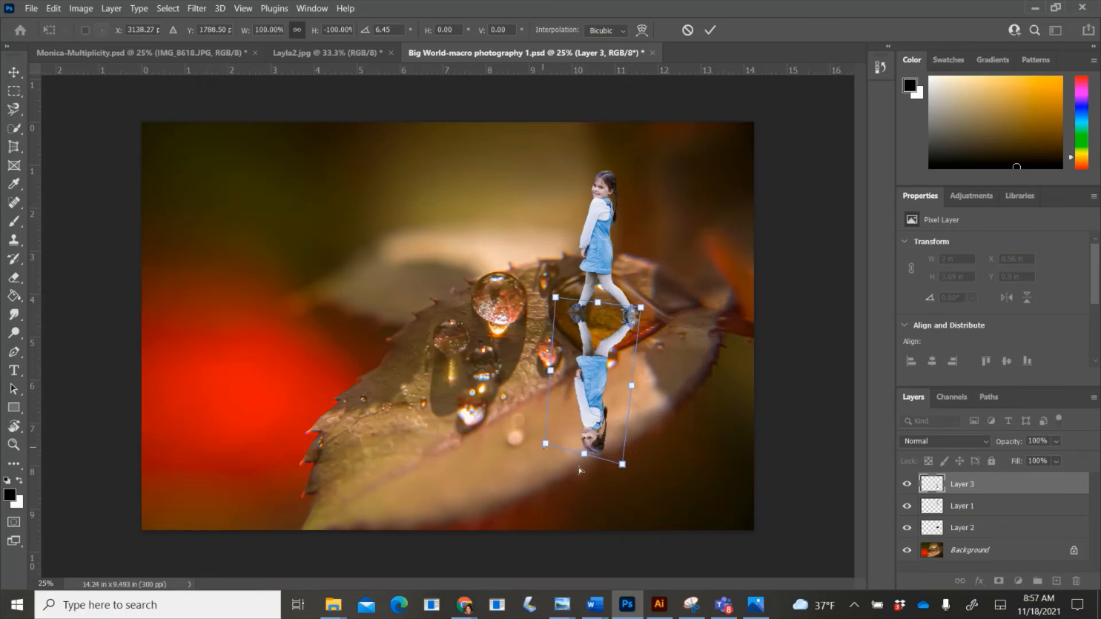
pyautogui.moveTo(623, 463); pyautogui.dragTo(581, 427)
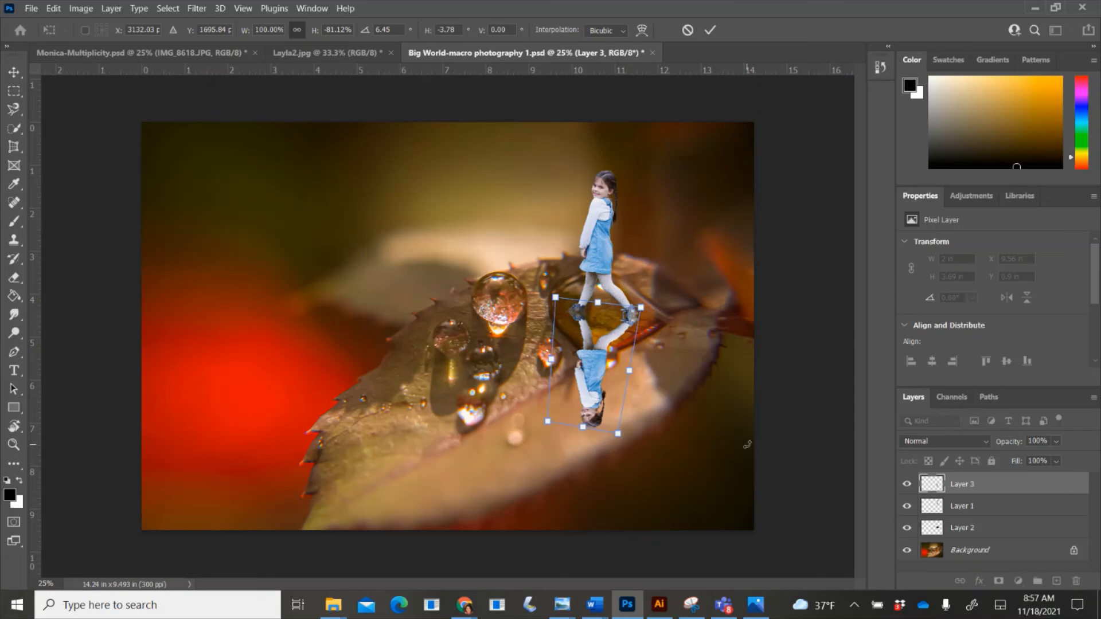
pyautogui.press('Return')
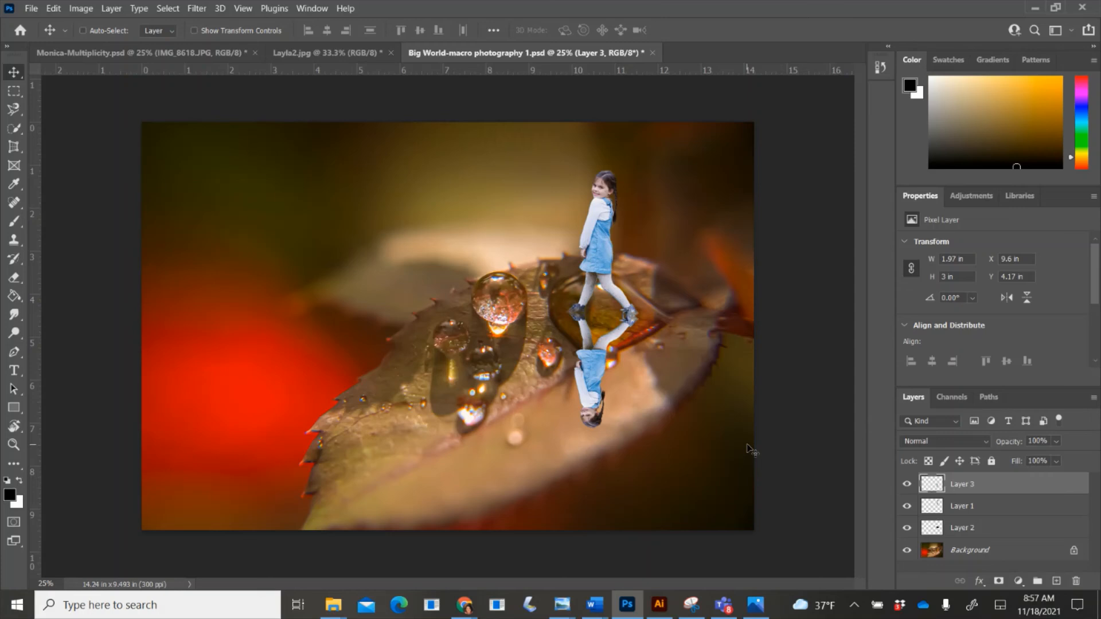
# Step: Lower the flipped copy's opacity to 36%
pyautogui.click(1057, 442)
pyautogui.click(1032, 456)
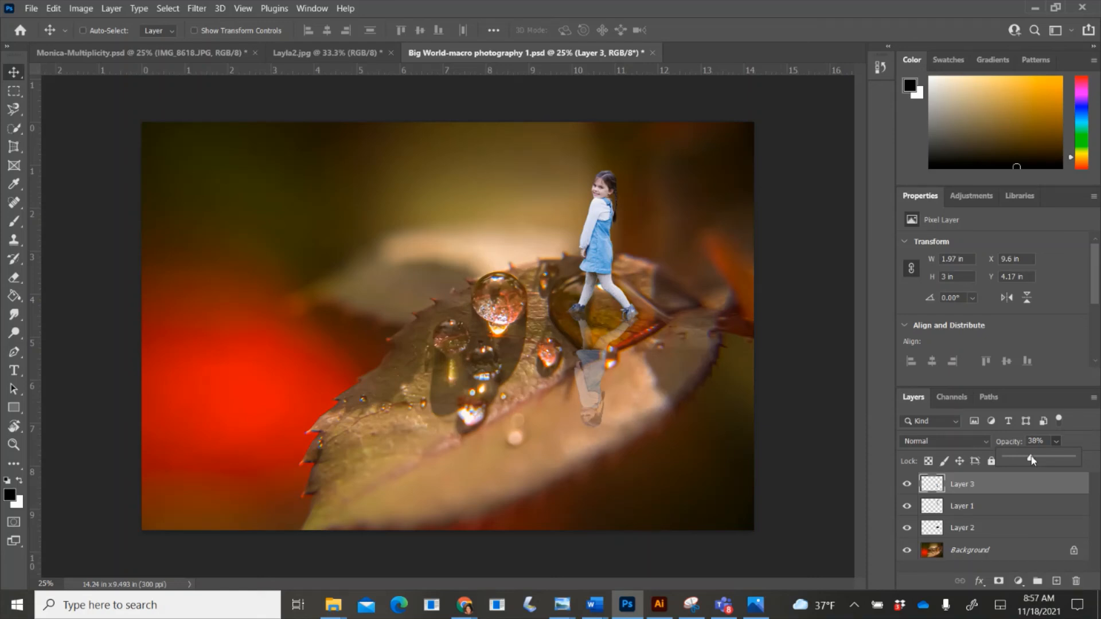
pyautogui.moveTo(1031, 458); pyautogui.dragTo(1029, 461)
# Step: Fill the flipped copy with black at 100% while preserving transparency, and set its layer opacity to 50%
pyautogui.click(58, 8)
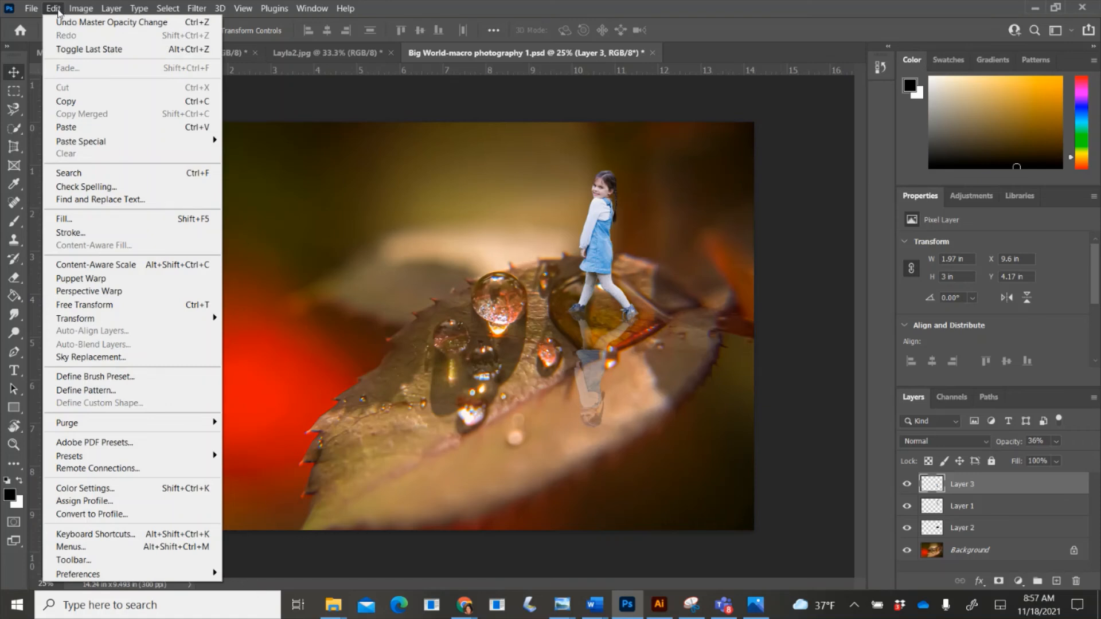
pyautogui.click(79, 220)
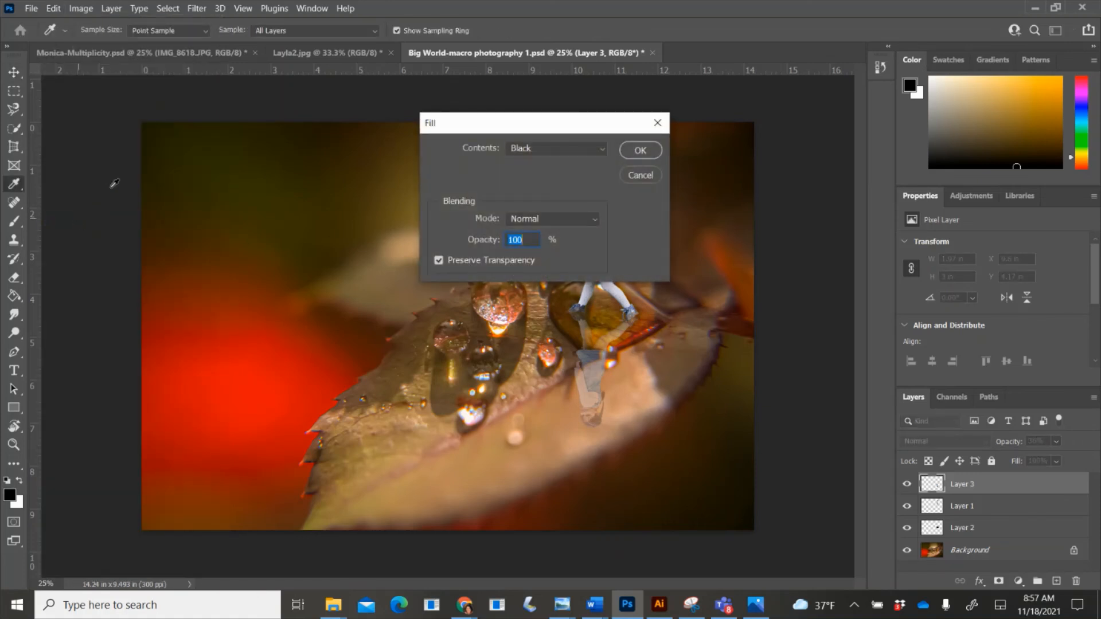
pyautogui.click(551, 148)
pyautogui.click(640, 150)
pyautogui.press('v')
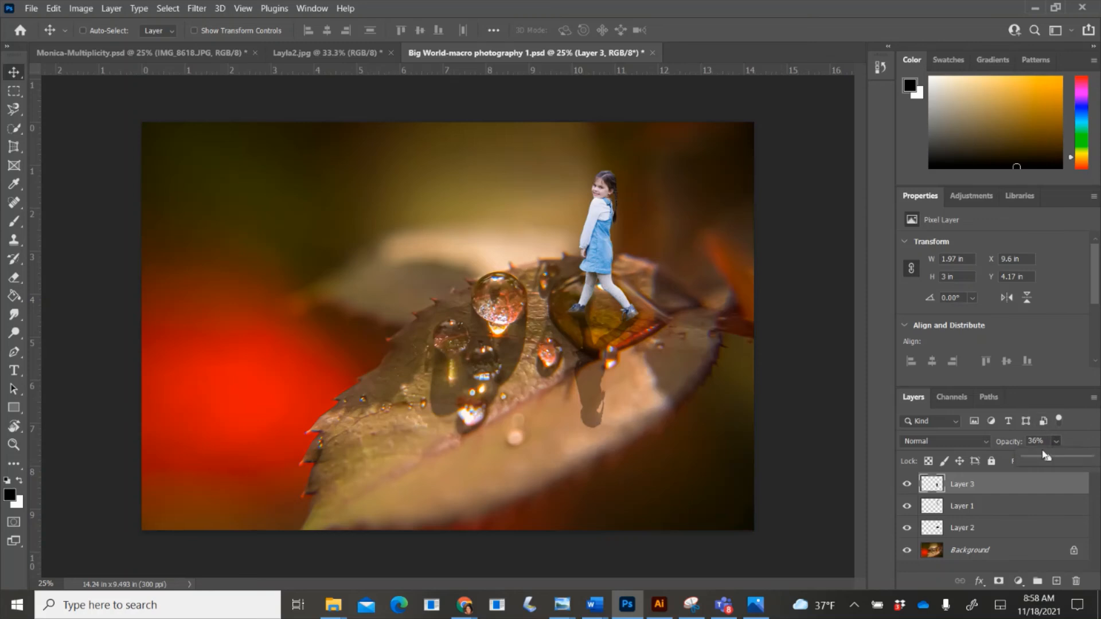
pyautogui.moveTo(1045, 456); pyautogui.dragTo(1058, 460)
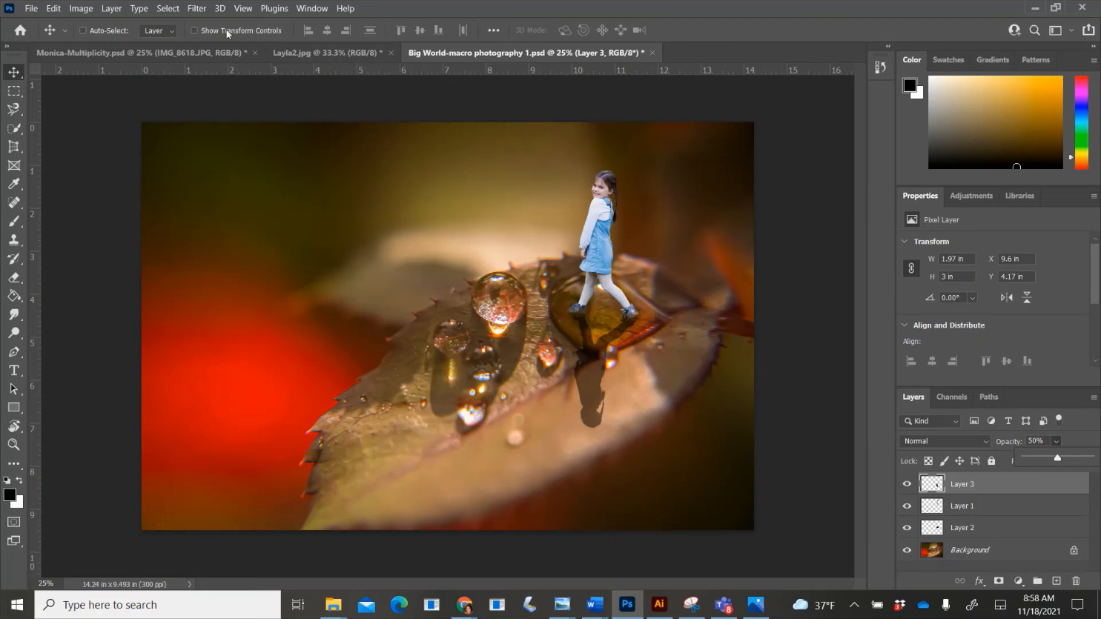
# Step: Apply a 7.8-pixel Gaussian Blur to the girl's black cast shadow and lower its layer opacity to 34%
pyautogui.click(197, 9)
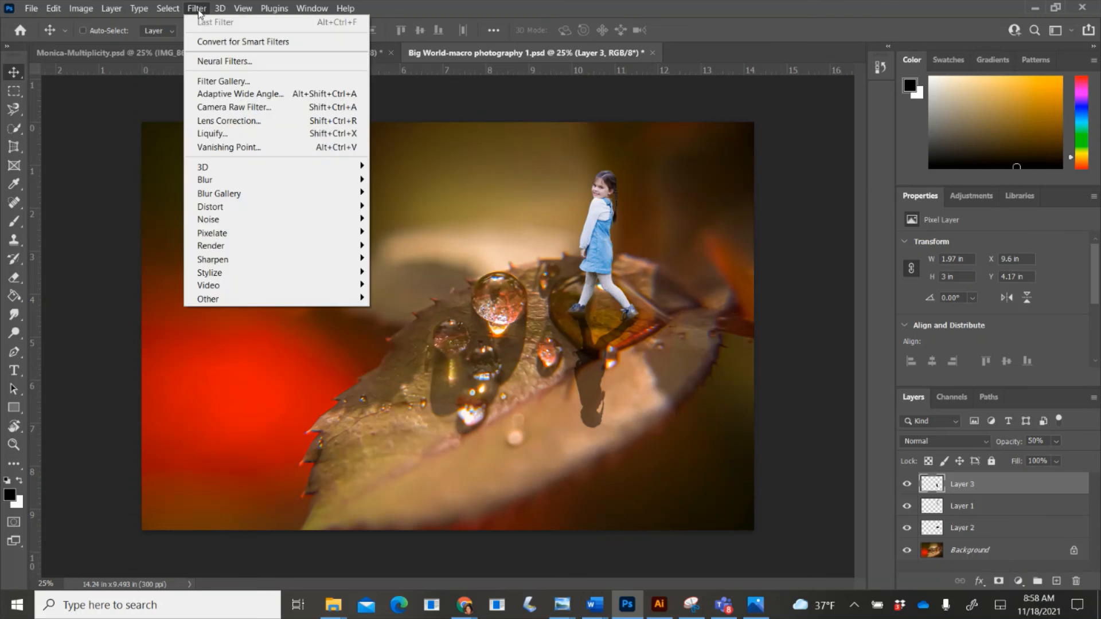
pyautogui.moveTo(208, 183)
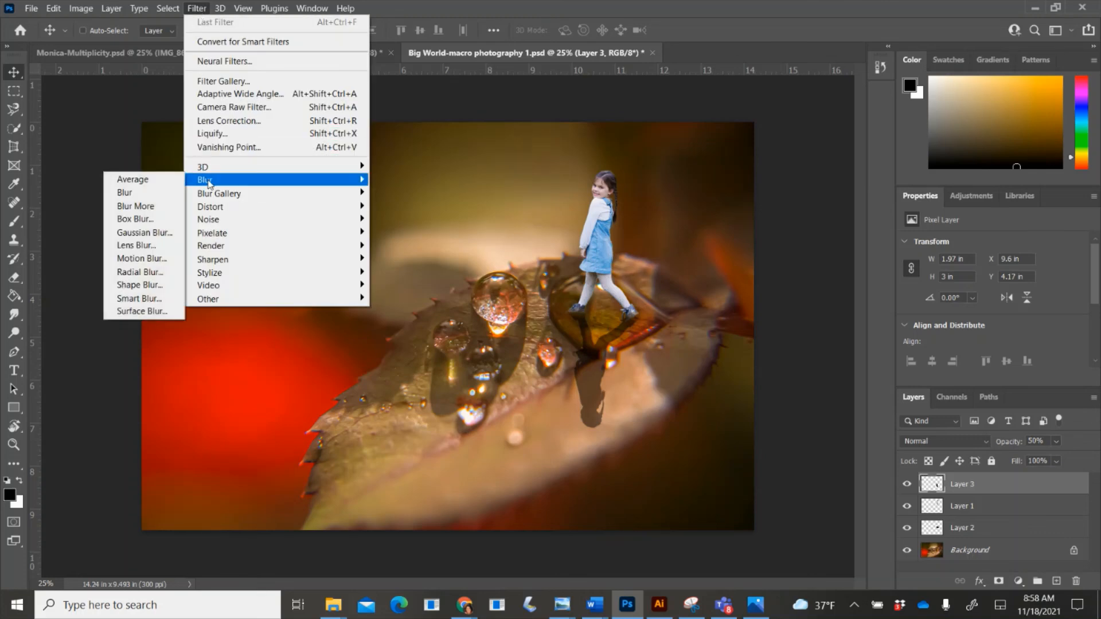
pyautogui.click(140, 233)
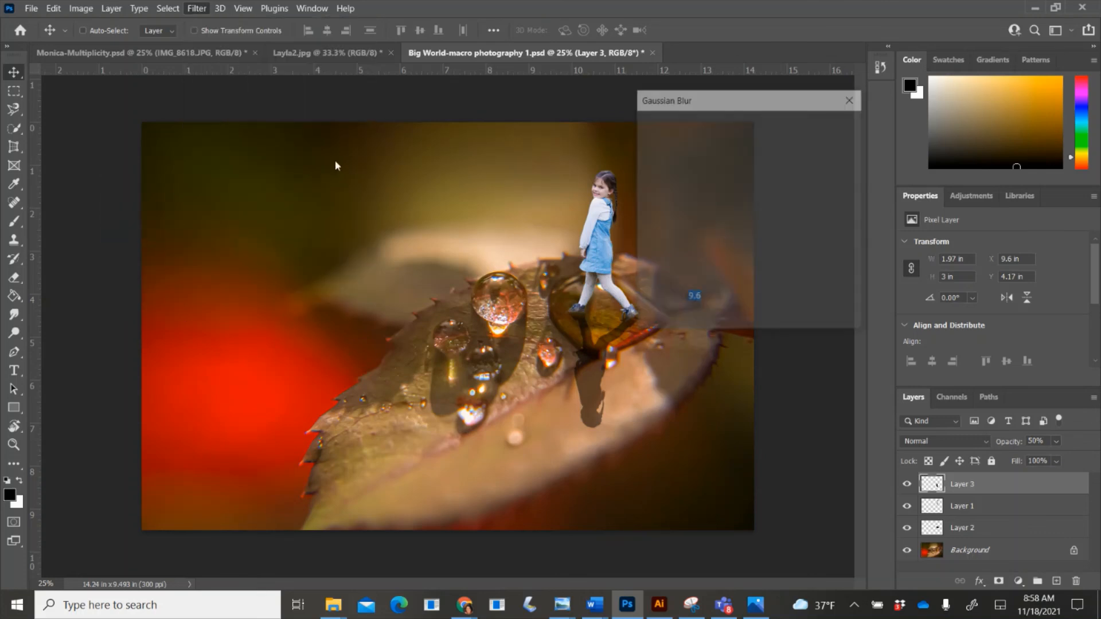
pyautogui.moveTo(746, 105); pyautogui.dragTo(877, 93)
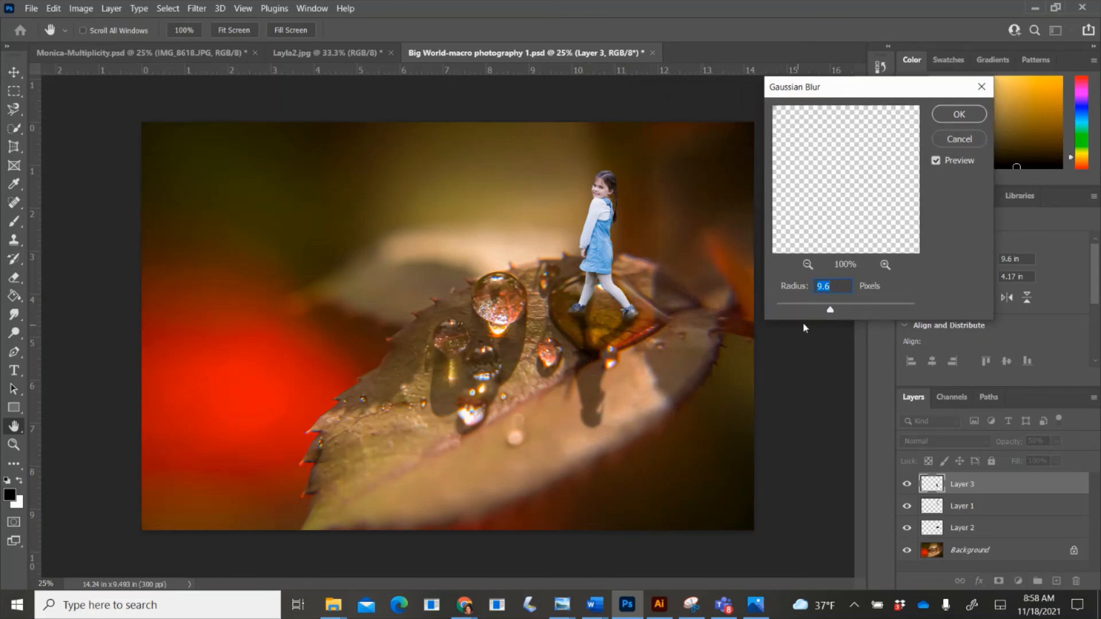
pyautogui.moveTo(832, 312); pyautogui.dragTo(839, 313)
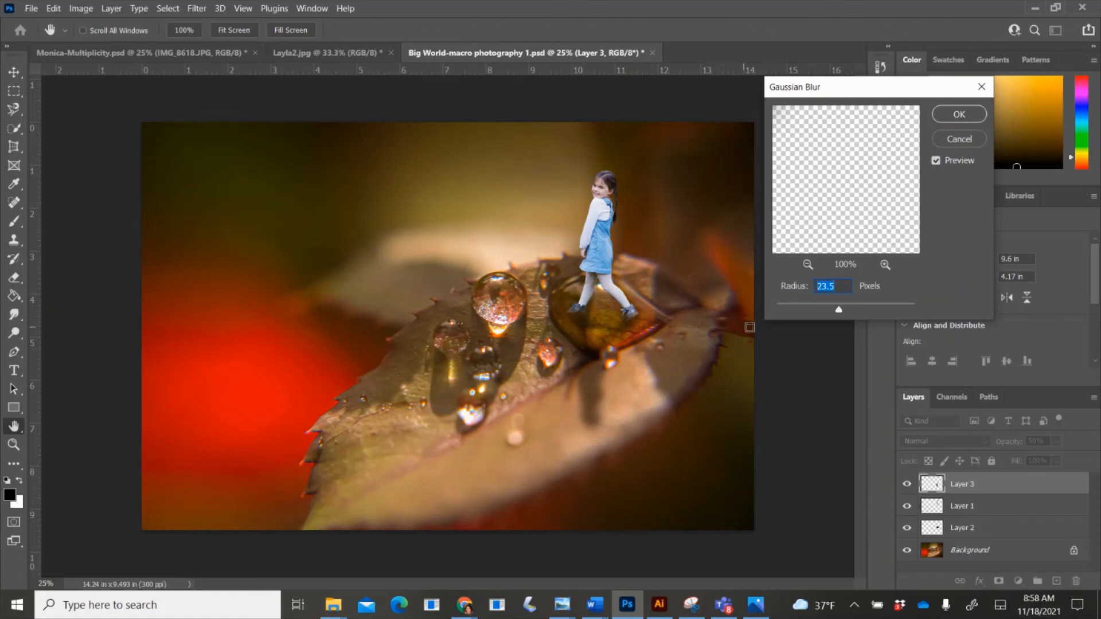
pyautogui.click(816, 312)
pyautogui.moveTo(818, 314); pyautogui.dragTo(826, 316)
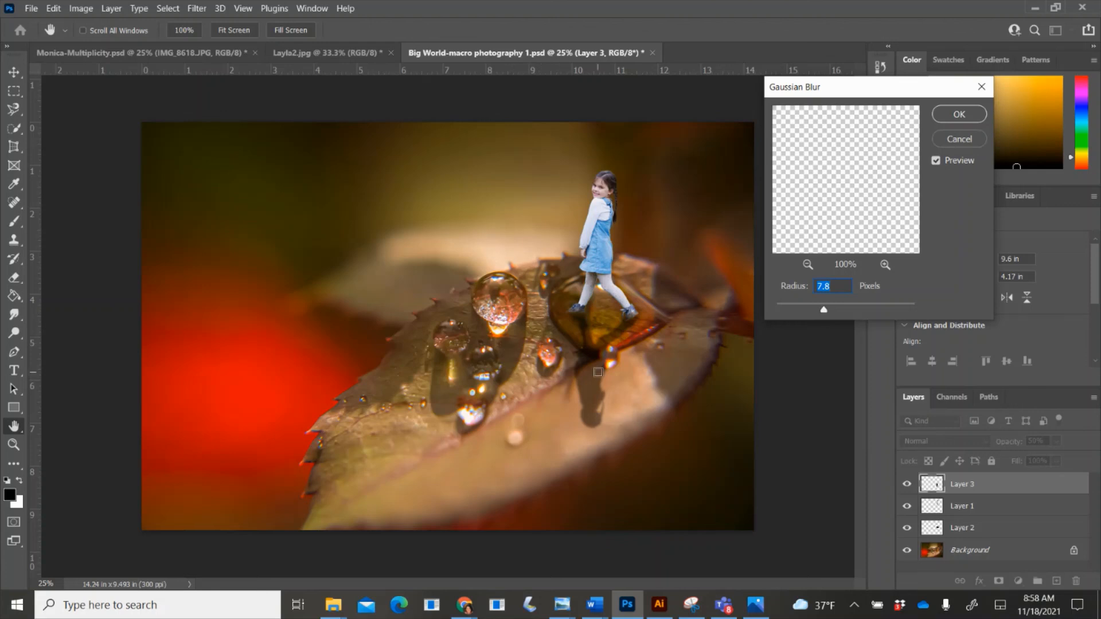
pyautogui.click(979, 115)
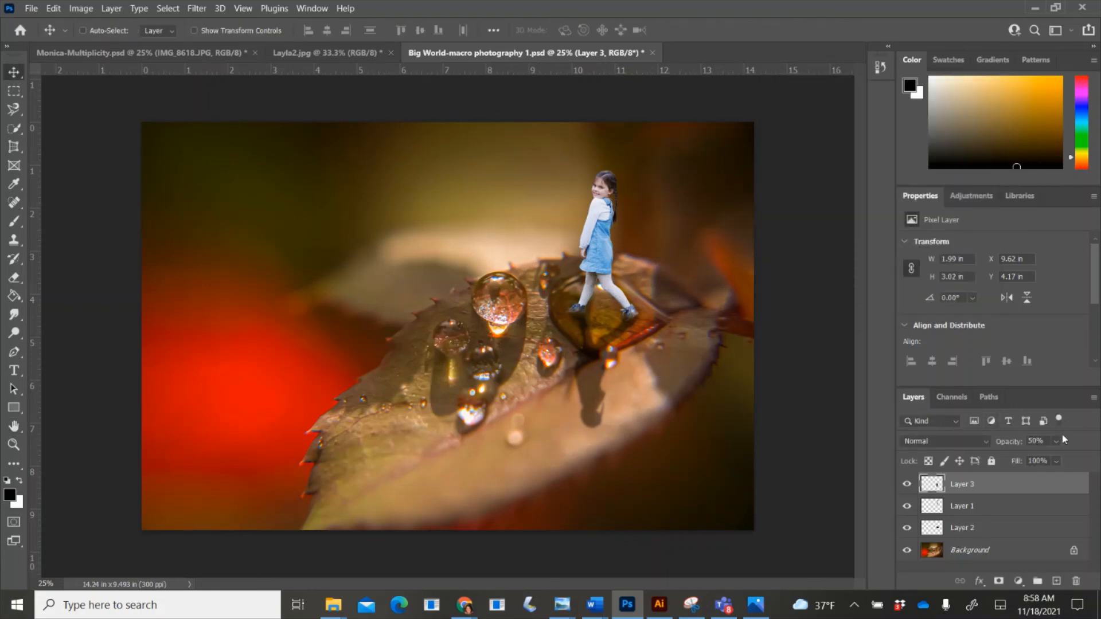
pyautogui.click(1056, 441)
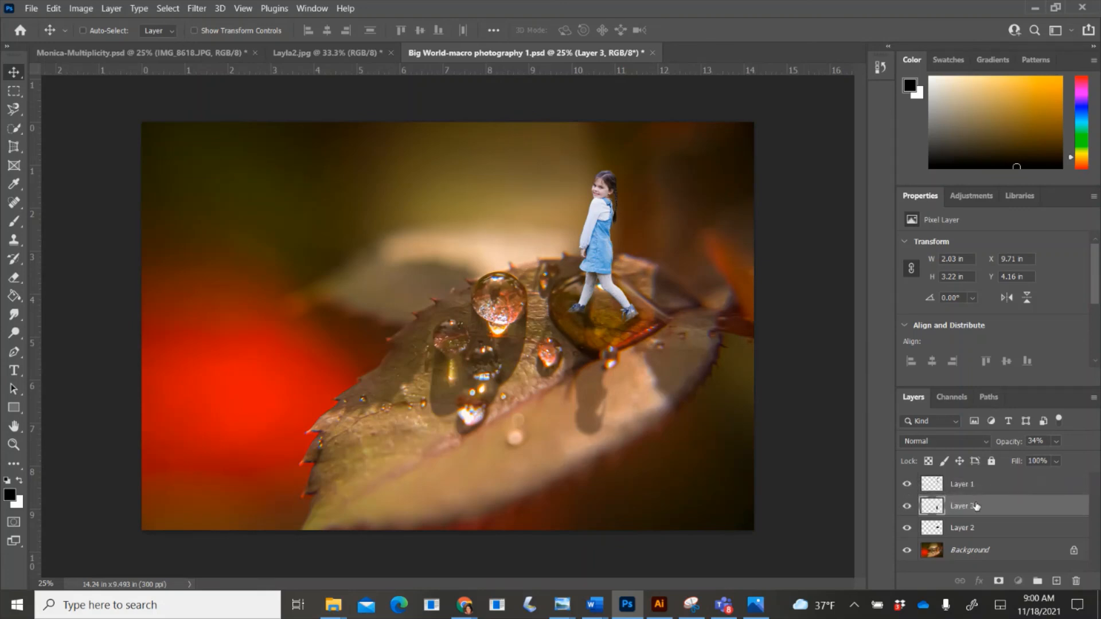
# Step: Scale the cast shadow to about 96%, rotate it slightly, and reposition it on the leaf below the girl's droplet
pyautogui.hotkey('ctrl', 't')
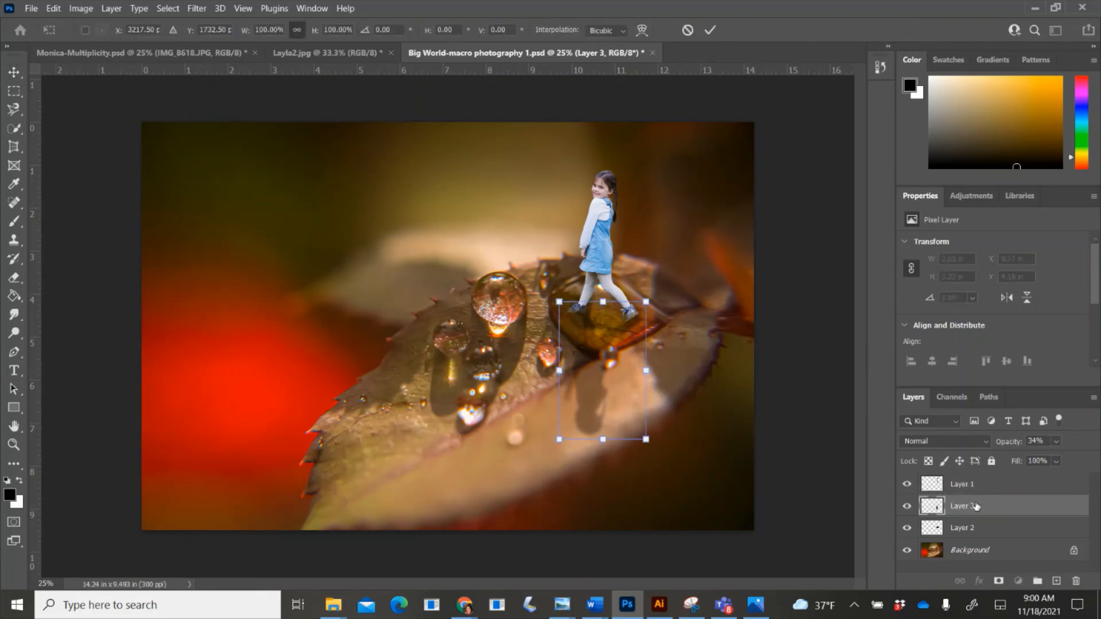
pyautogui.moveTo(648, 441); pyautogui.dragTo(642, 434)
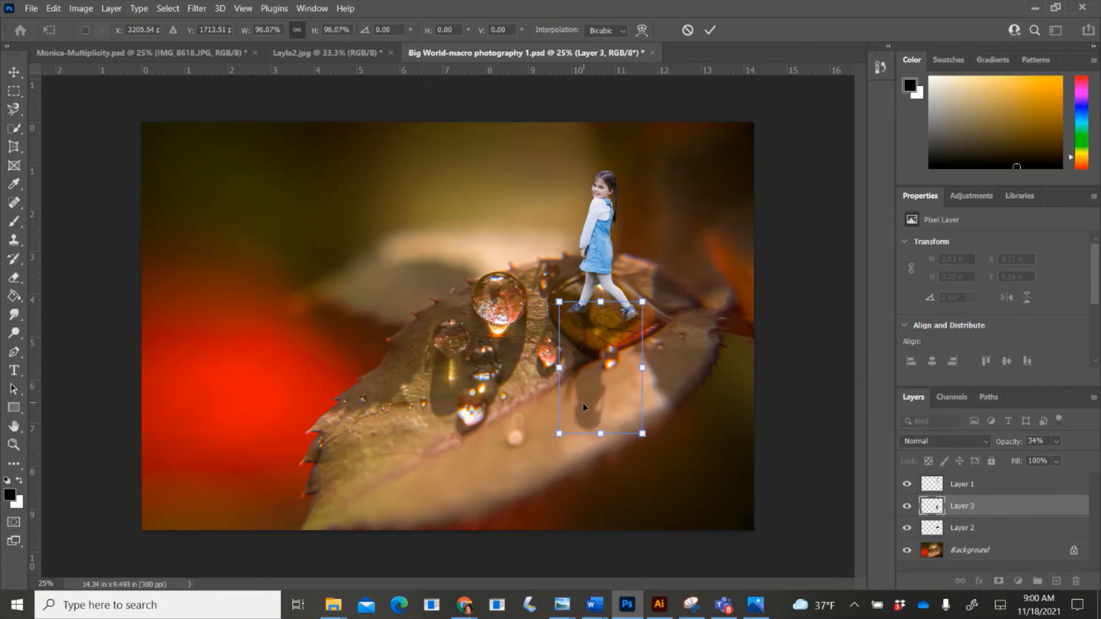
pyautogui.moveTo(582, 403); pyautogui.dragTo(580, 406)
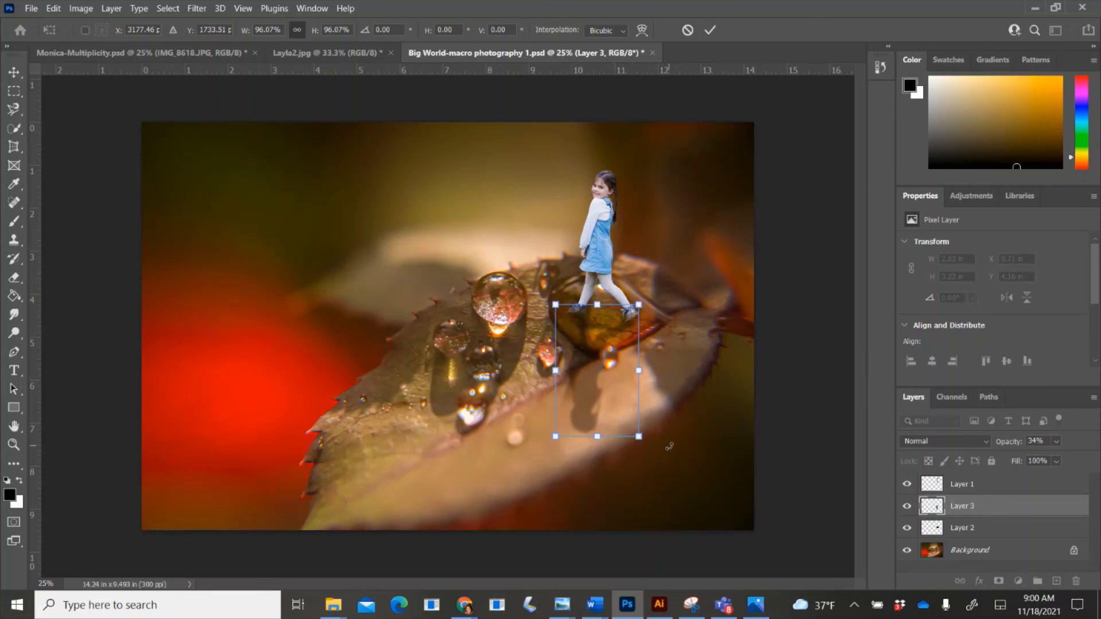
pyautogui.moveTo(669, 445); pyautogui.dragTo(685, 425)
pyautogui.moveTo(585, 376); pyautogui.dragTo(602, 383)
pyautogui.press('Return')
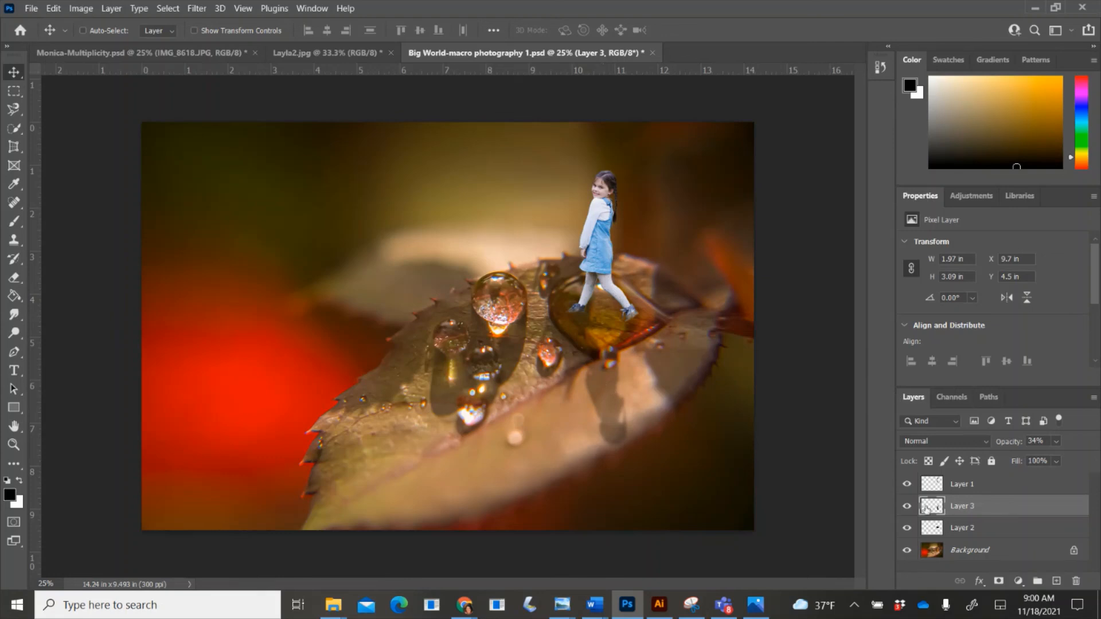
# Step: Hide and reshow the cast shadow and the girl layers in turn to compare the composite with and without them
pyautogui.click(906, 506)
pyautogui.click(907, 507)
pyautogui.click(906, 485)
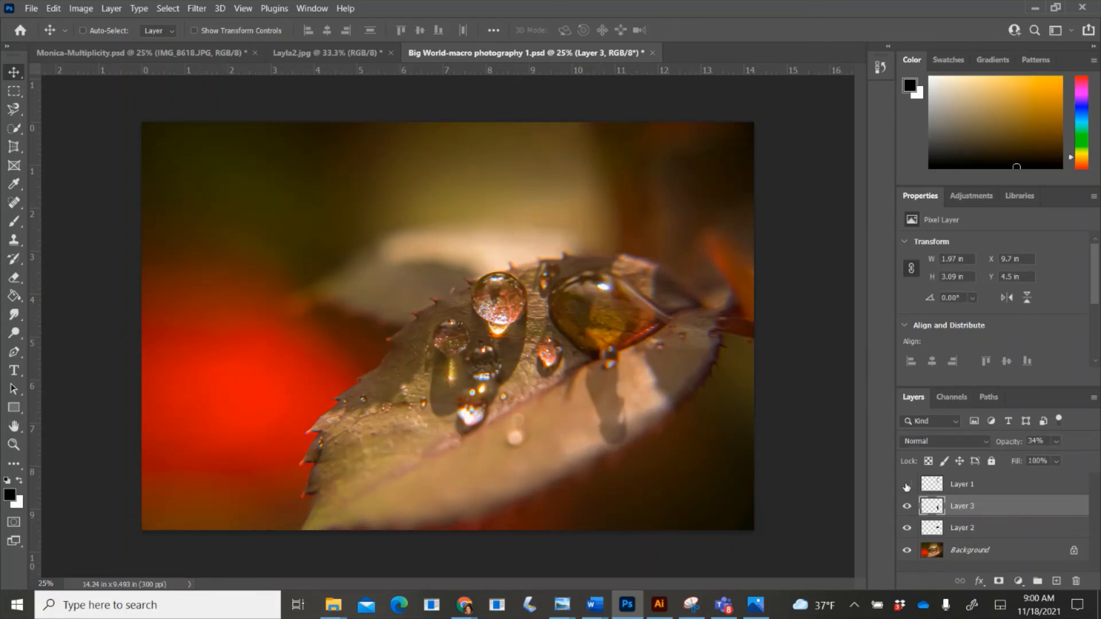
pyautogui.click(907, 485)
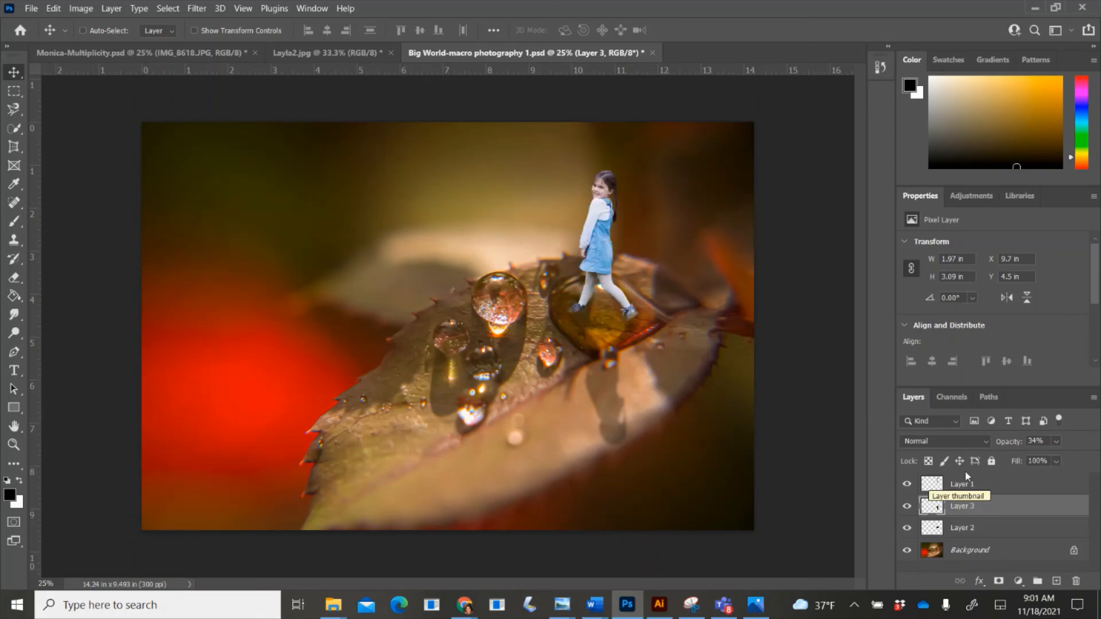
# Step: Darken and soften the girl layer with Brightness/Contrast, setting brightness to -17 and contrast to -18
pyautogui.click(981, 484)
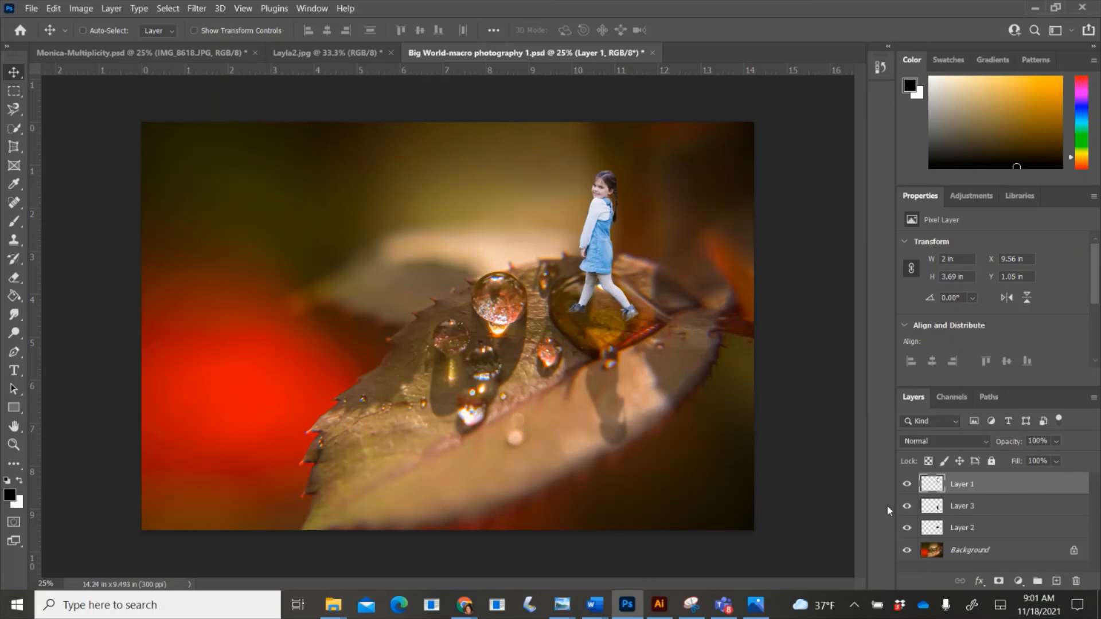
pyautogui.click(907, 485)
pyautogui.click(907, 485)
pyautogui.click(81, 8)
pyautogui.moveTo(91, 46)
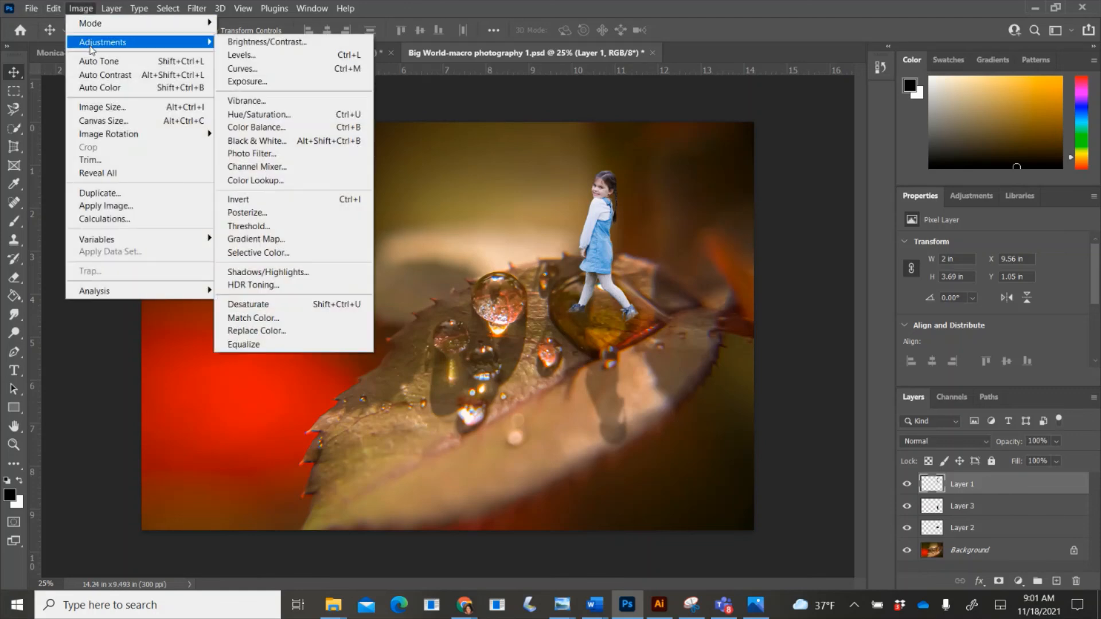
pyautogui.click(337, 49)
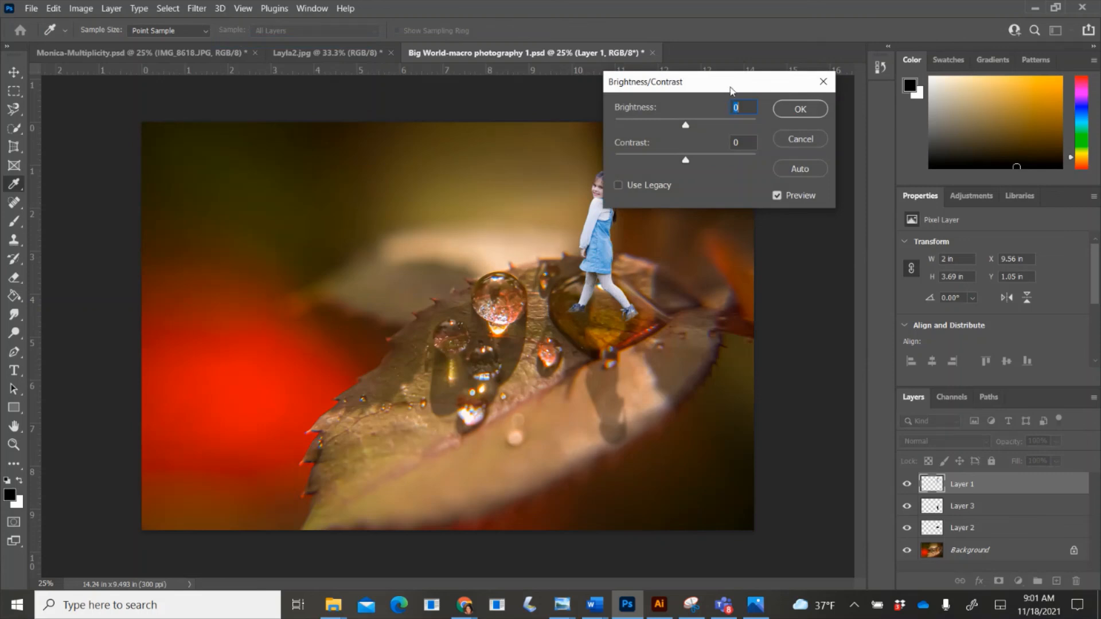
pyautogui.moveTo(718, 93); pyautogui.dragTo(839, 180)
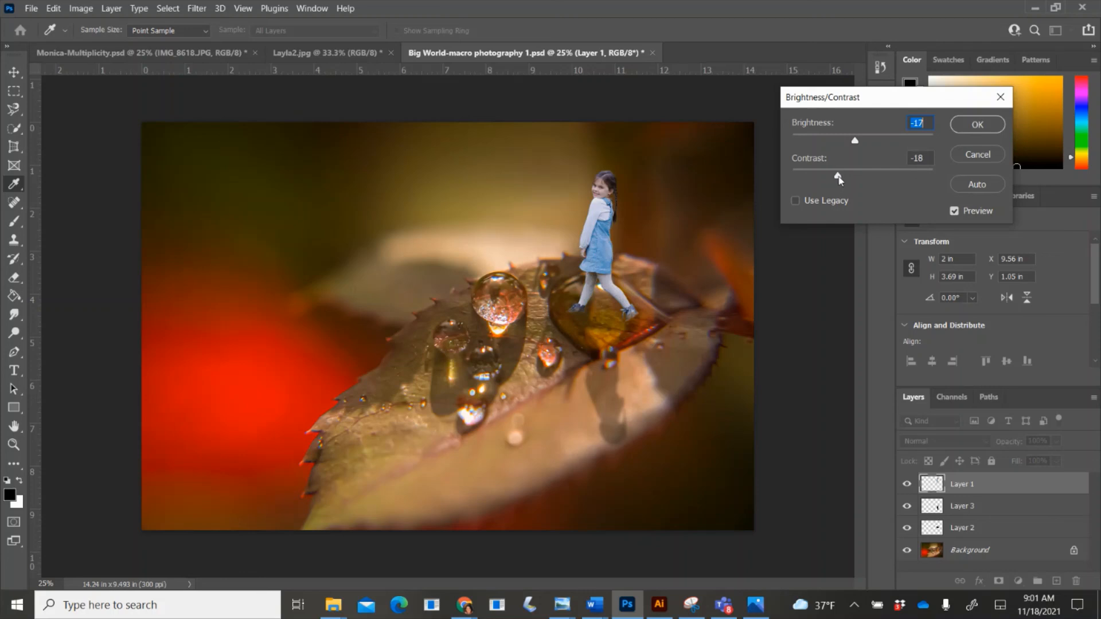
pyautogui.click(977, 125)
pyautogui.press('v')
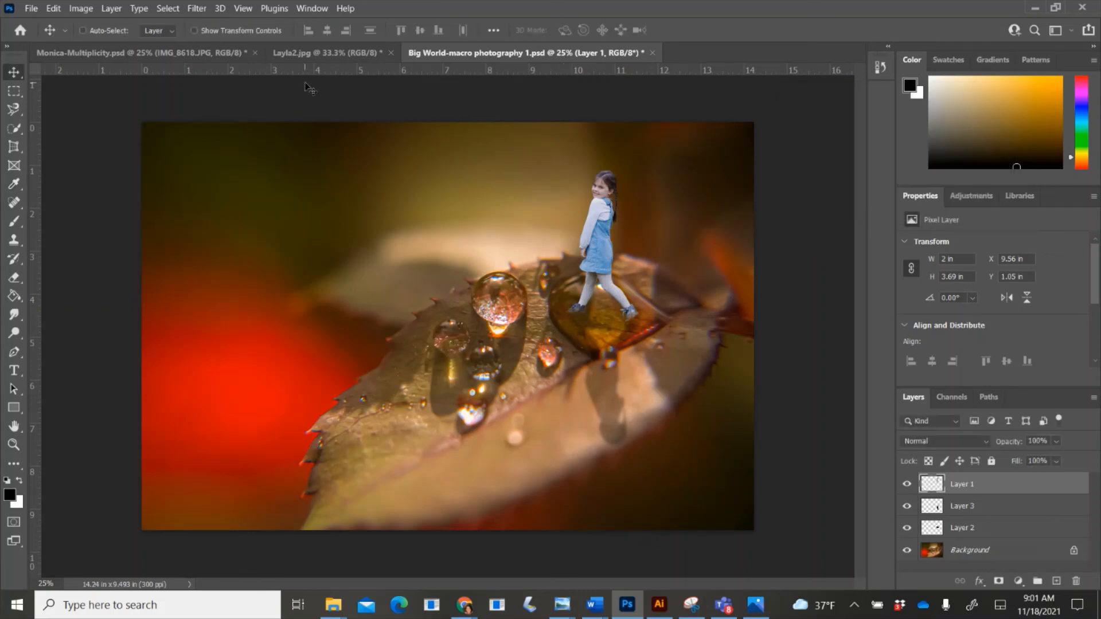
# Step: Warm the girl's midtones with Color Balance, shifting them toward red and setting the yellow-blue level to -9
pyautogui.click(80, 9)
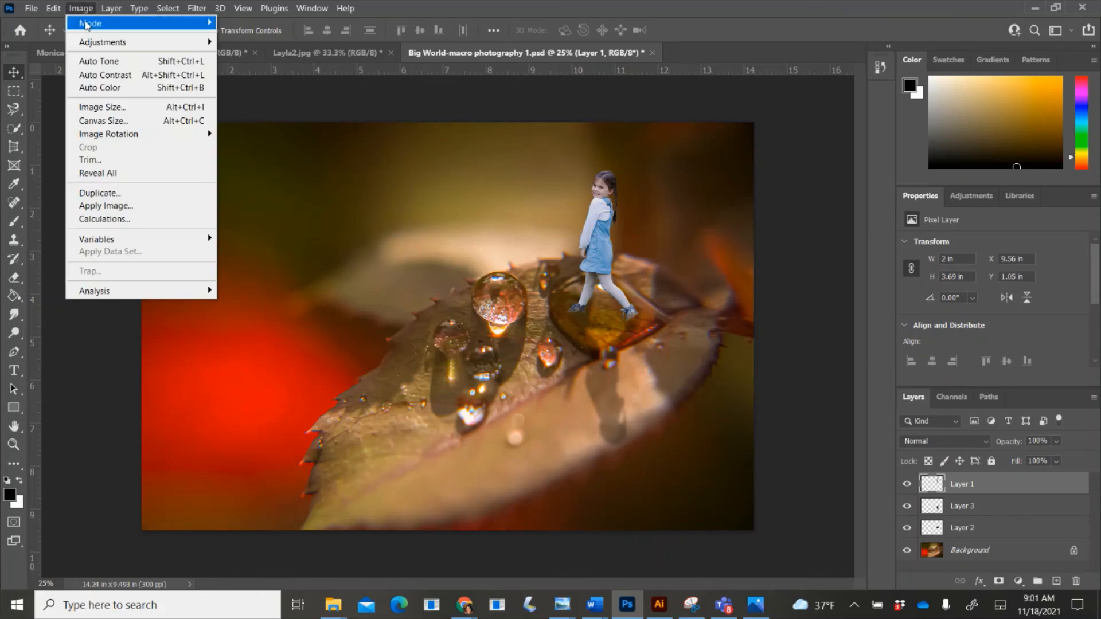
pyautogui.moveTo(93, 46)
pyautogui.click(287, 127)
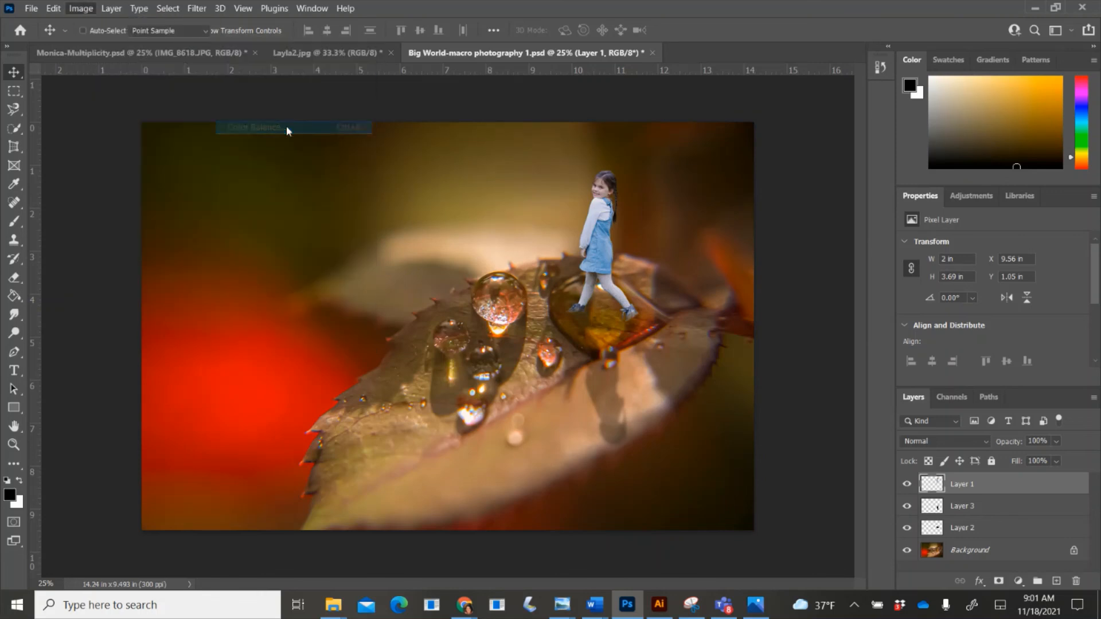
pyautogui.moveTo(855, 174); pyautogui.dragTo(848, 196)
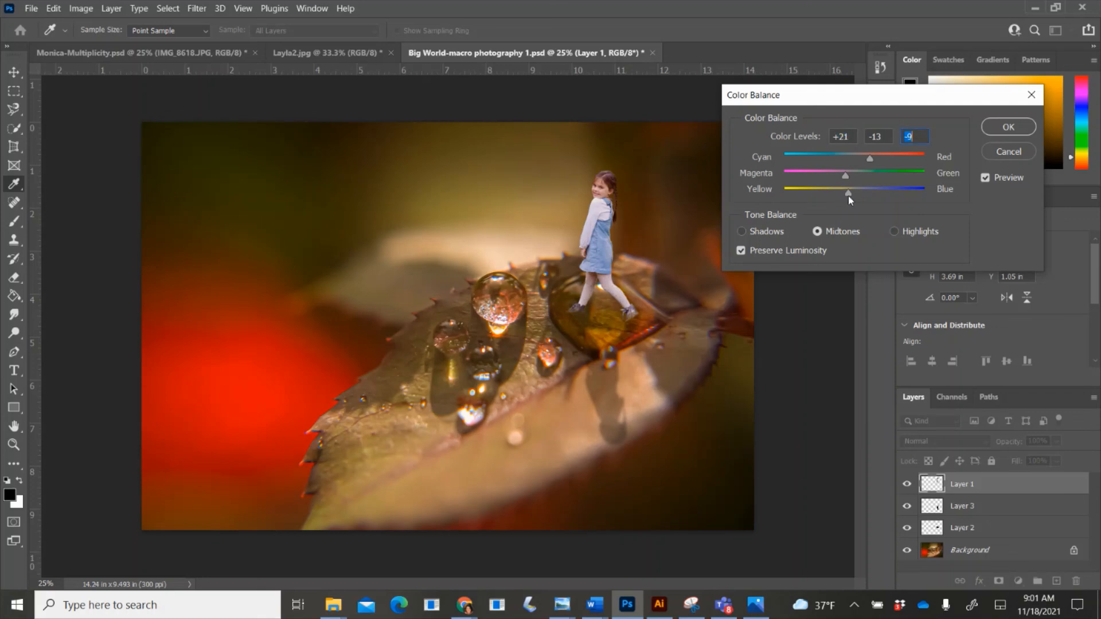
pyautogui.moveTo(876, 161); pyautogui.dragTo(883, 160)
pyautogui.moveTo(846, 175)
pyautogui.mouseDown()
pyautogui.moveTo(877, 175)
pyautogui.moveTo(854, 173)
pyautogui.mouseUp()
pyautogui.click(1013, 131)
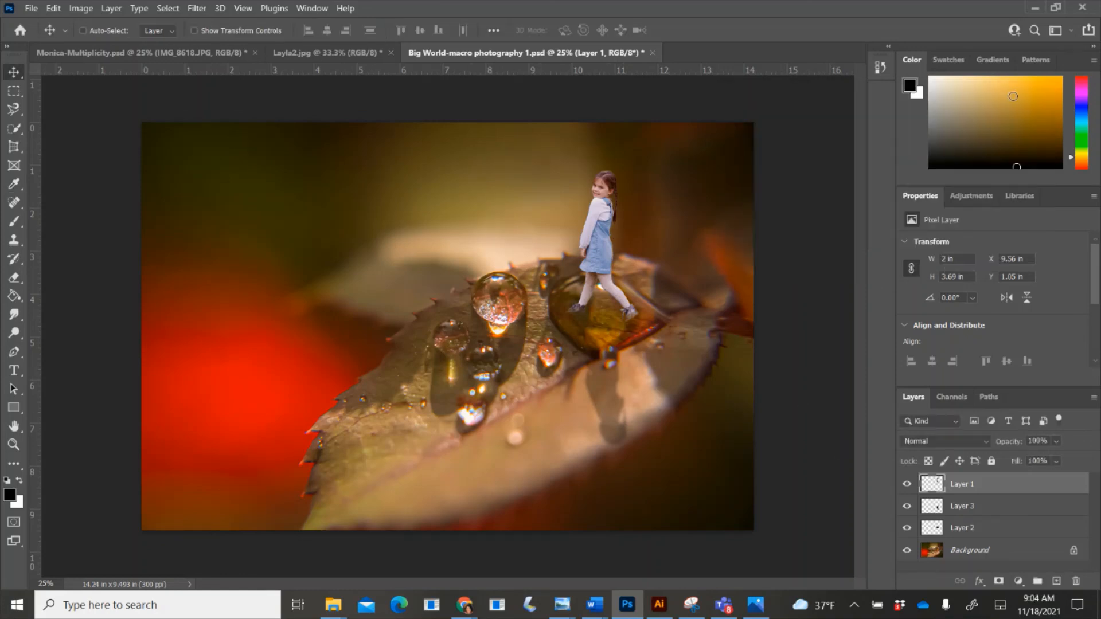
# Step: Save the layered document and save a JPEG copy named "Big World-macro photography 1 copy" to the Desktop at quality 12, Baseline (Standard)
pyautogui.click(31, 9)
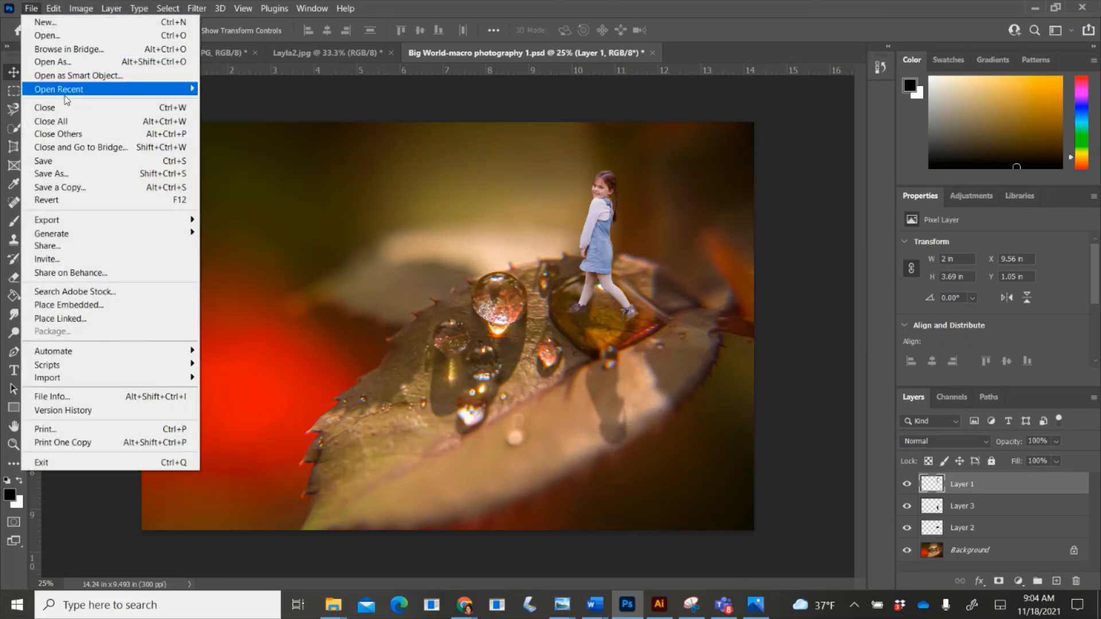
pyautogui.click(74, 161)
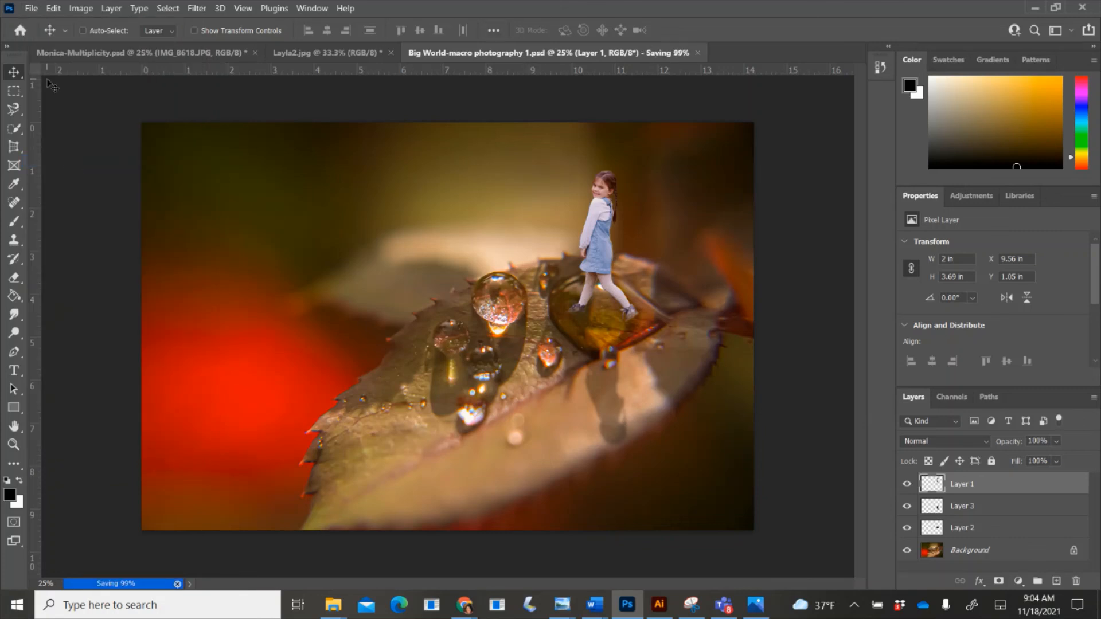
pyautogui.click(31, 7)
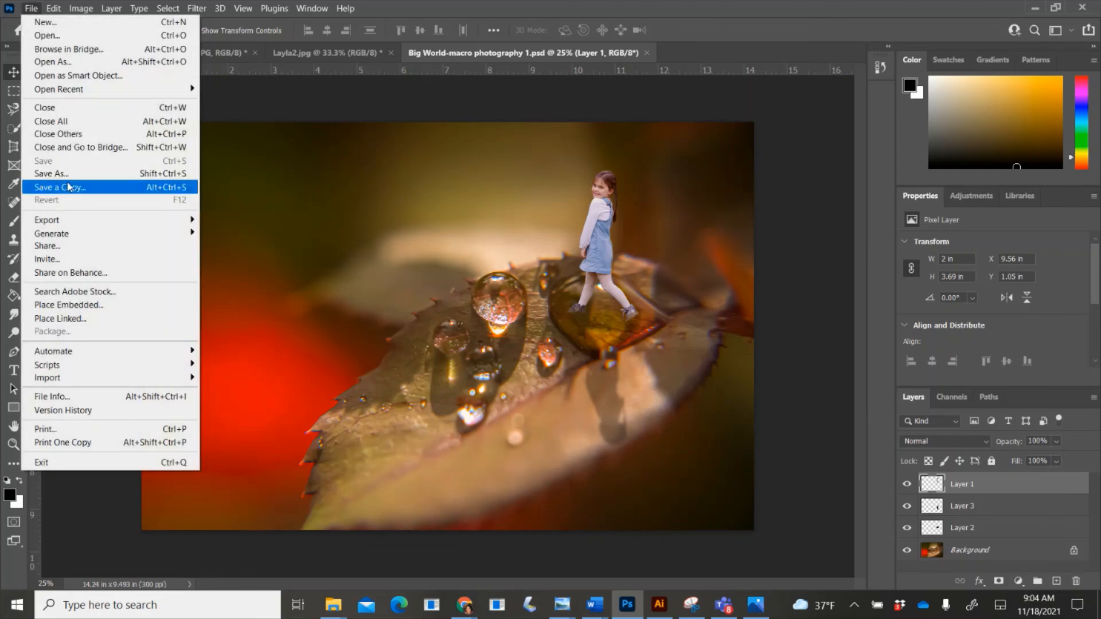
pyautogui.click(70, 188)
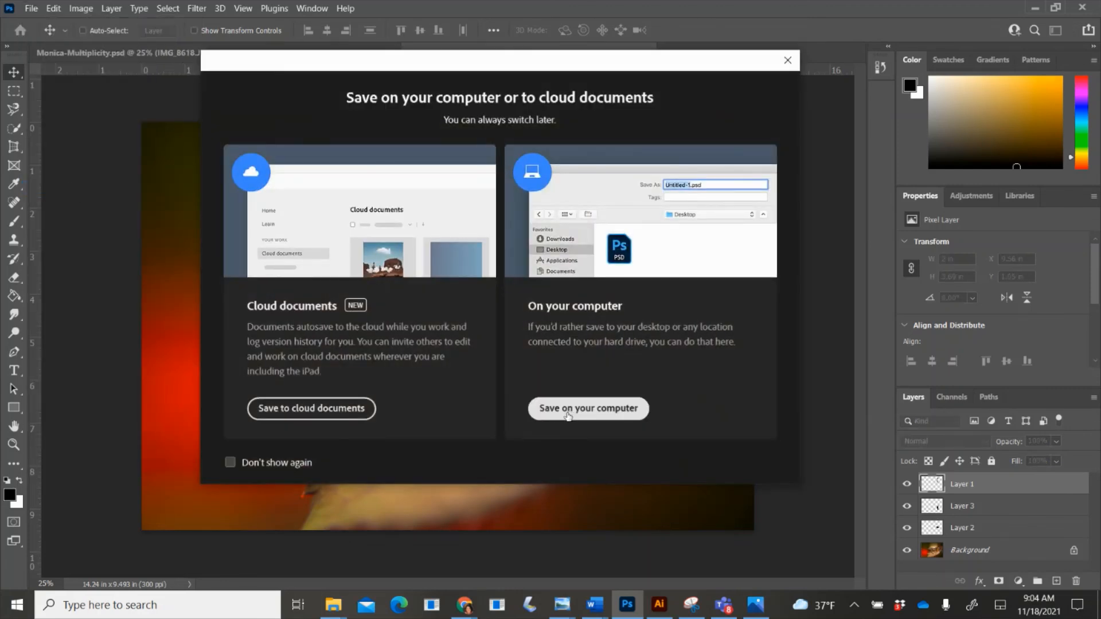
pyautogui.click(569, 409)
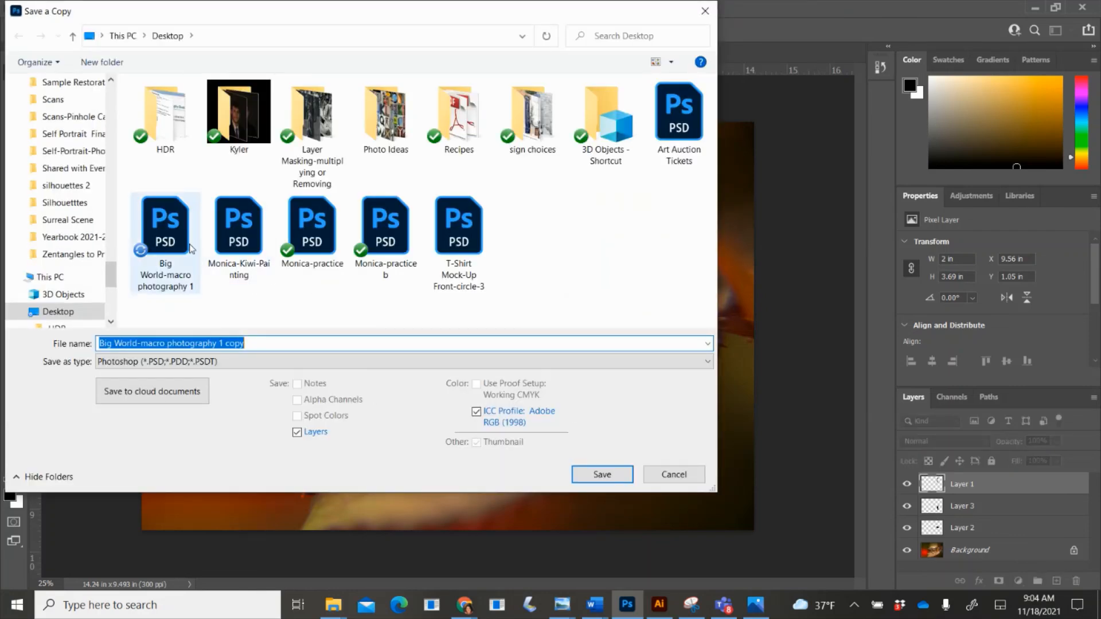
pyautogui.click(226, 360)
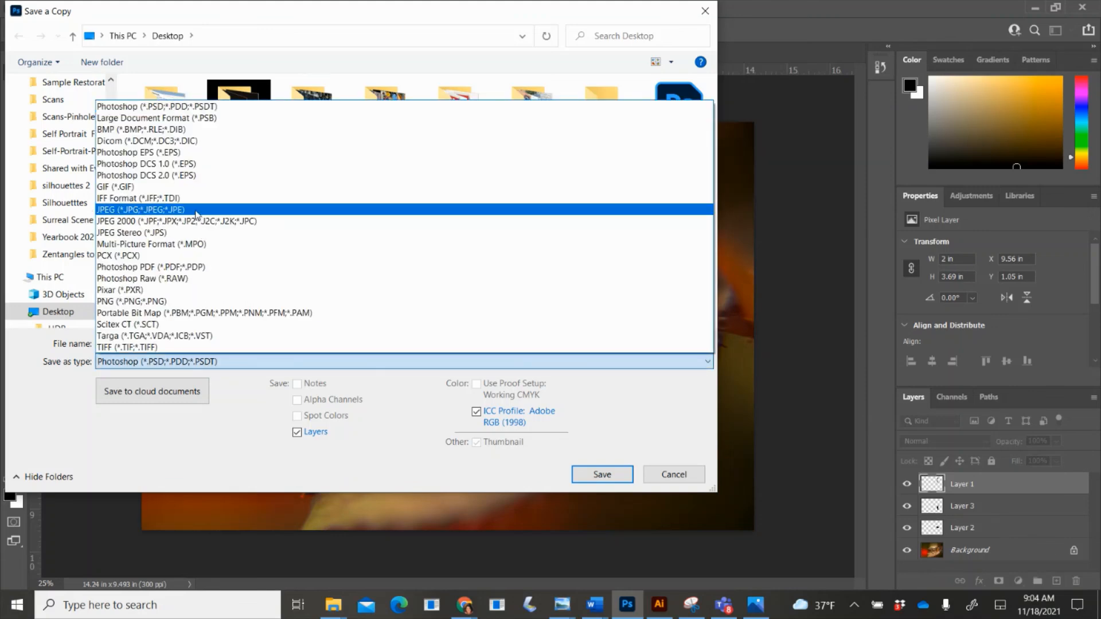
pyautogui.click(195, 210)
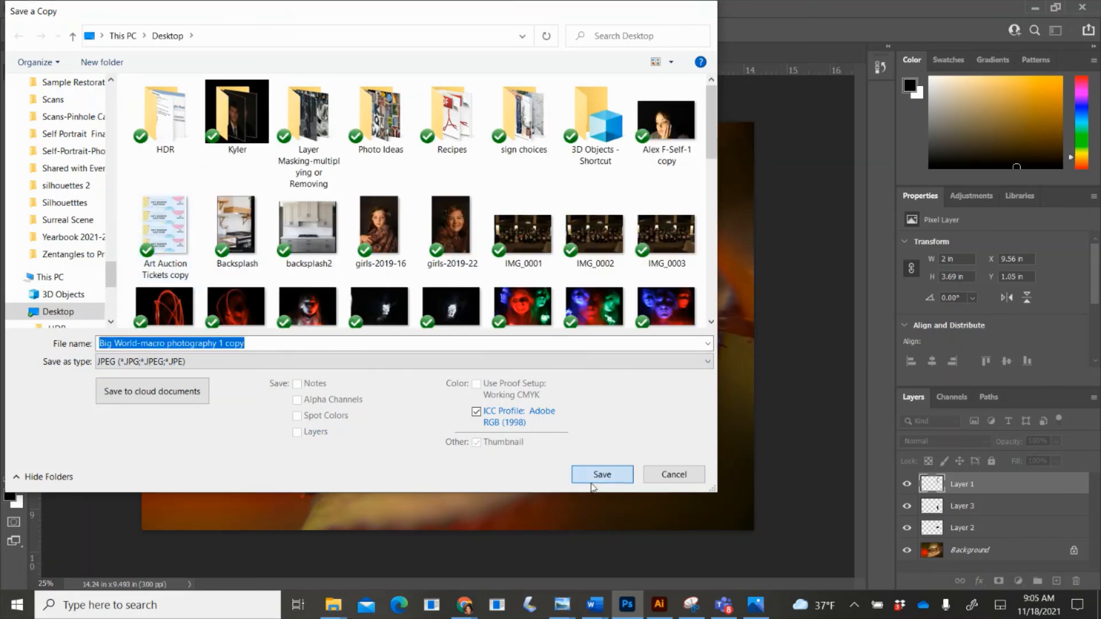
pyautogui.click(592, 484)
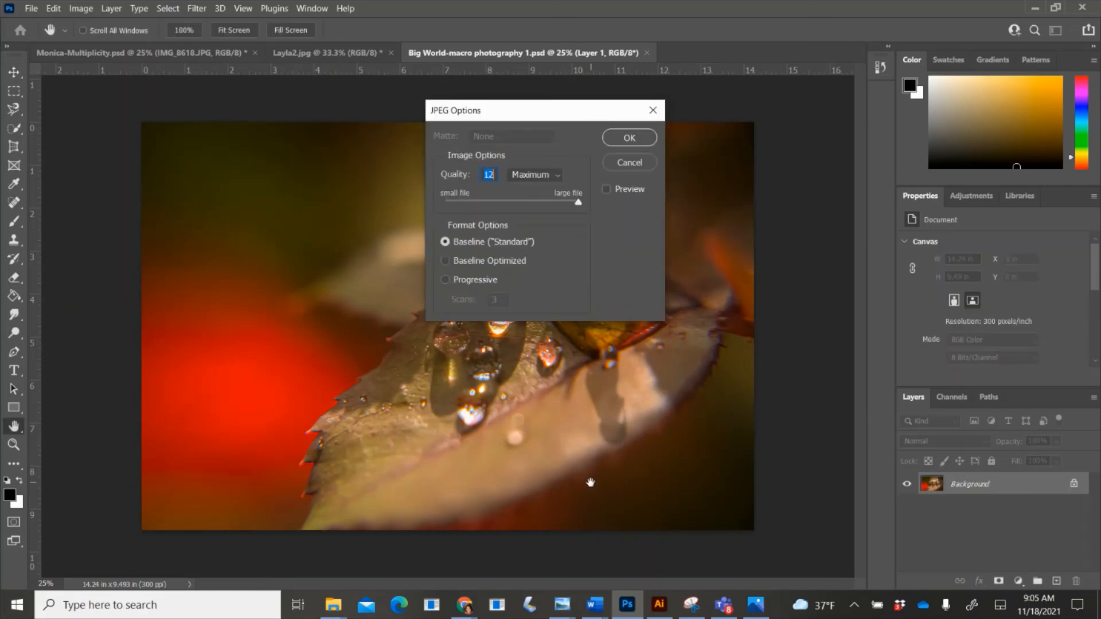
pyautogui.click(629, 138)
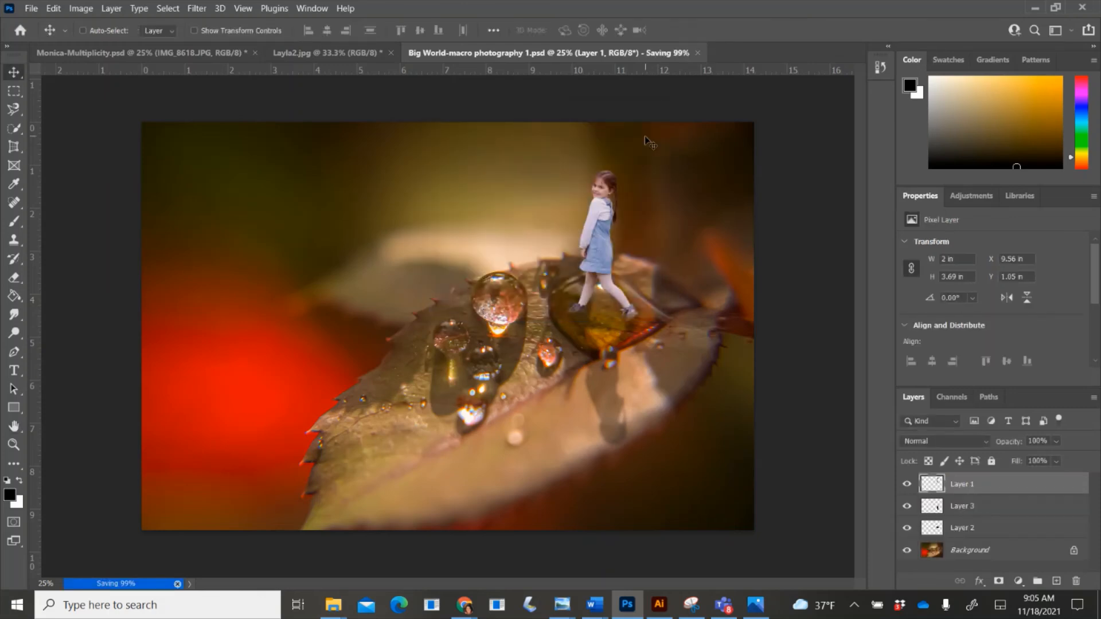